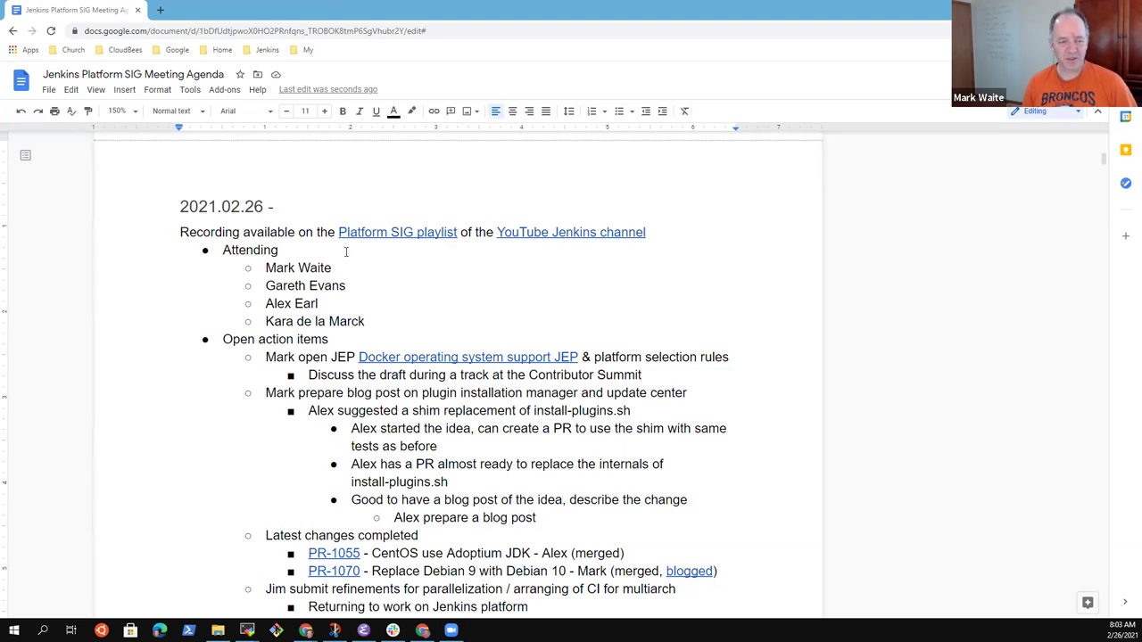
Review the 2021.02.26 agenda from the attendee list through the open action items to the open container labeling topic
click(351, 301)
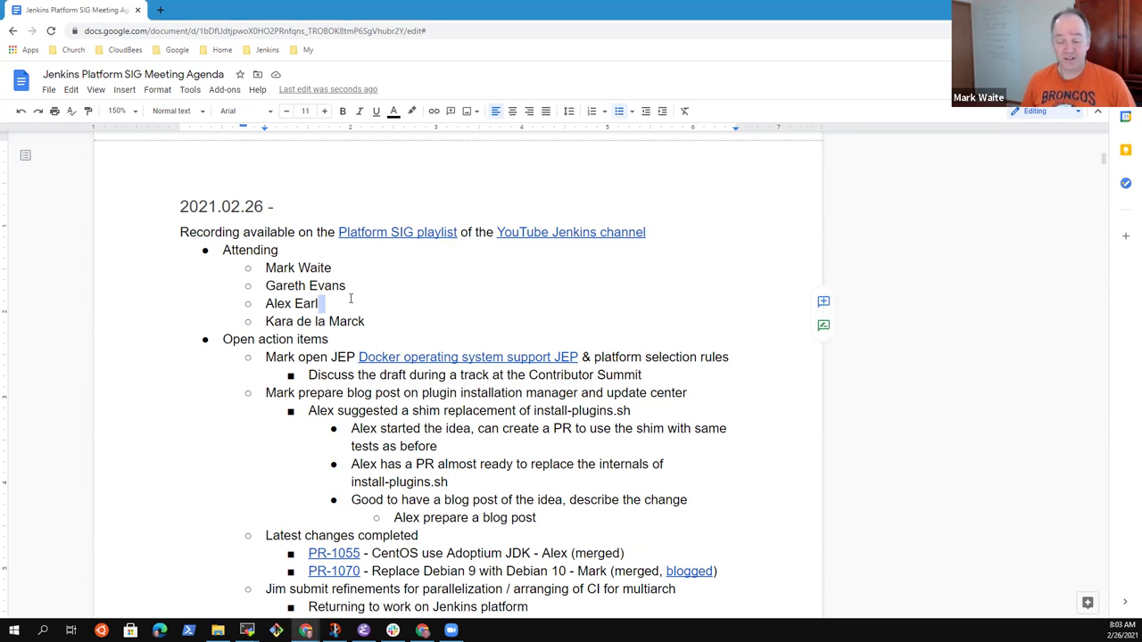
key(Down)
scroll(366, 305, down, 3)
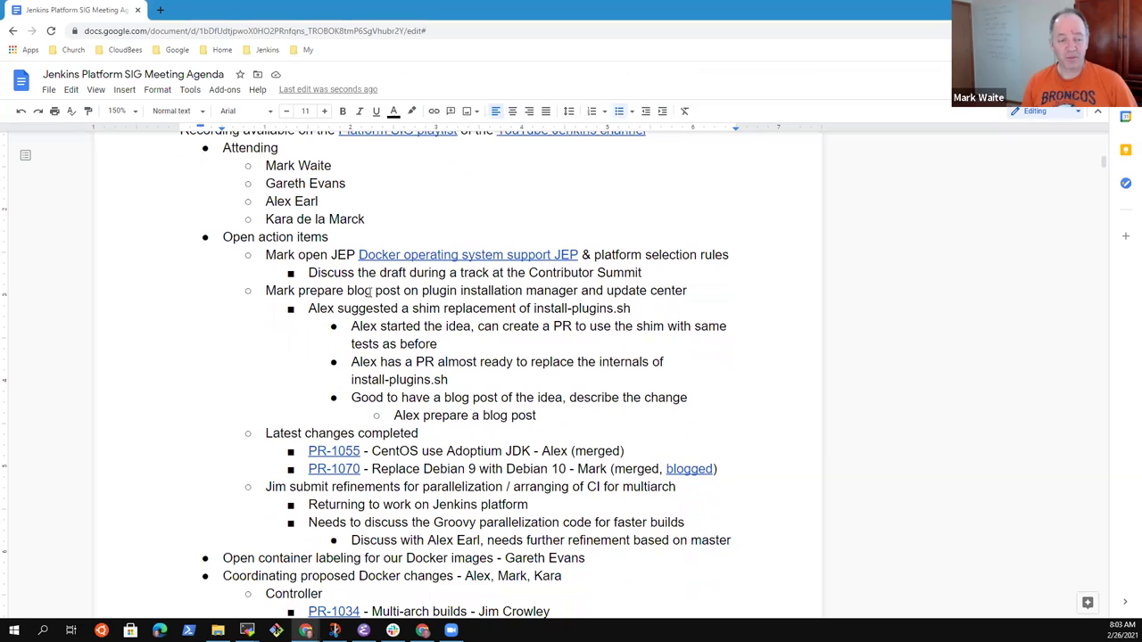
key(shift+End)
key(Down)
key(Down)
key(Home)
key(shift+End)
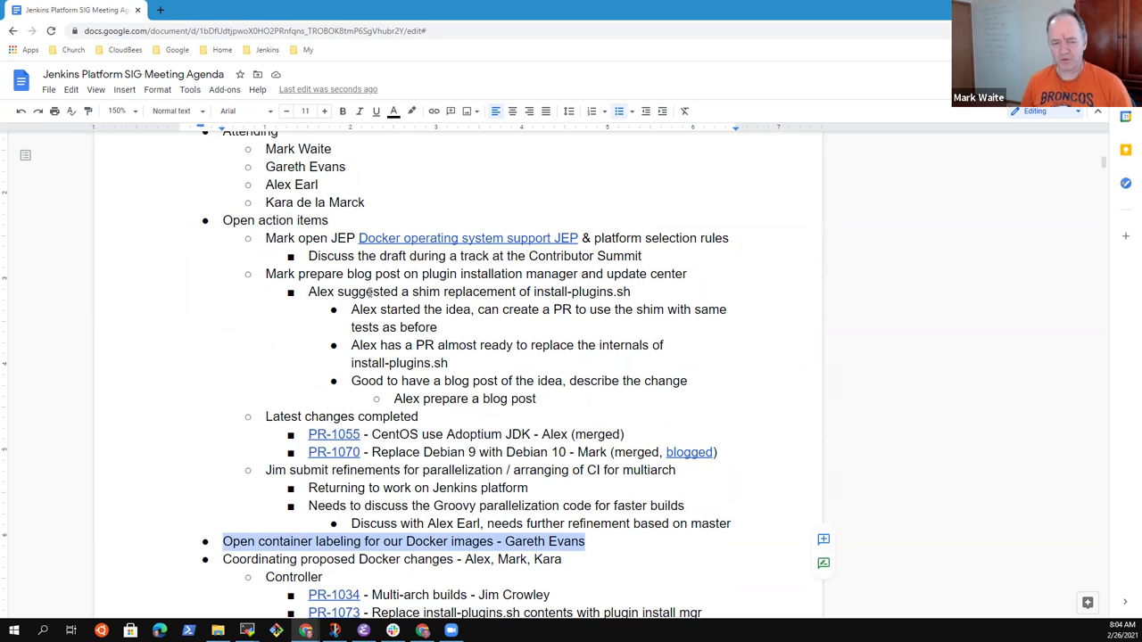
Insert the agenda item "Summary of the Containers and Platforms track from the Contributor Summit" with the presenter's first name, above the open container labeling topic
key(Left)
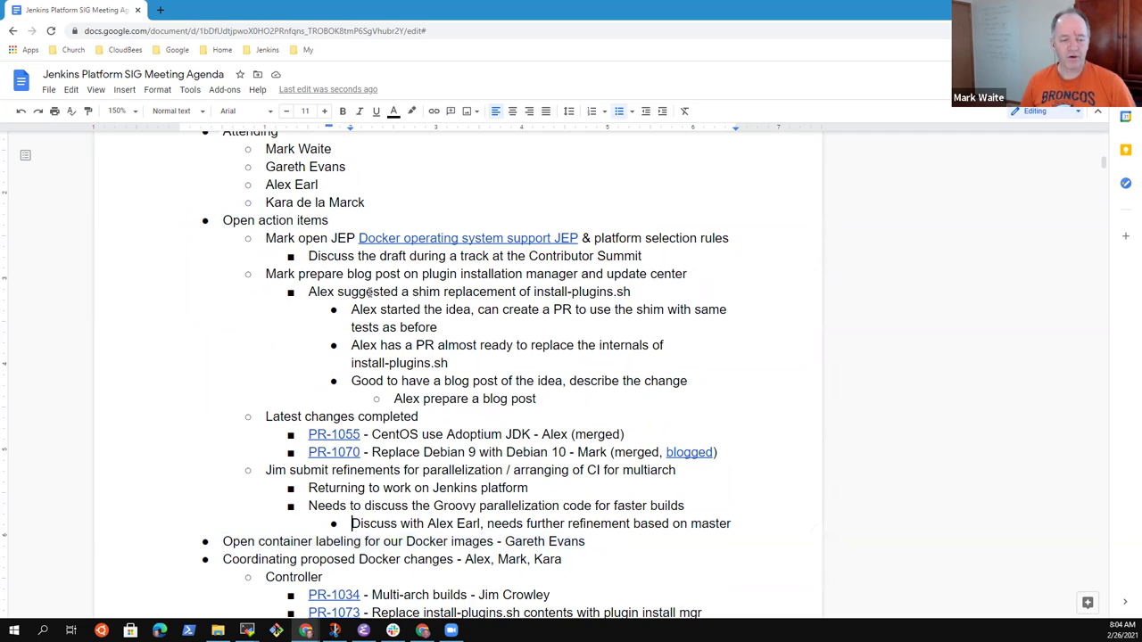
key(Return)
key(Up)
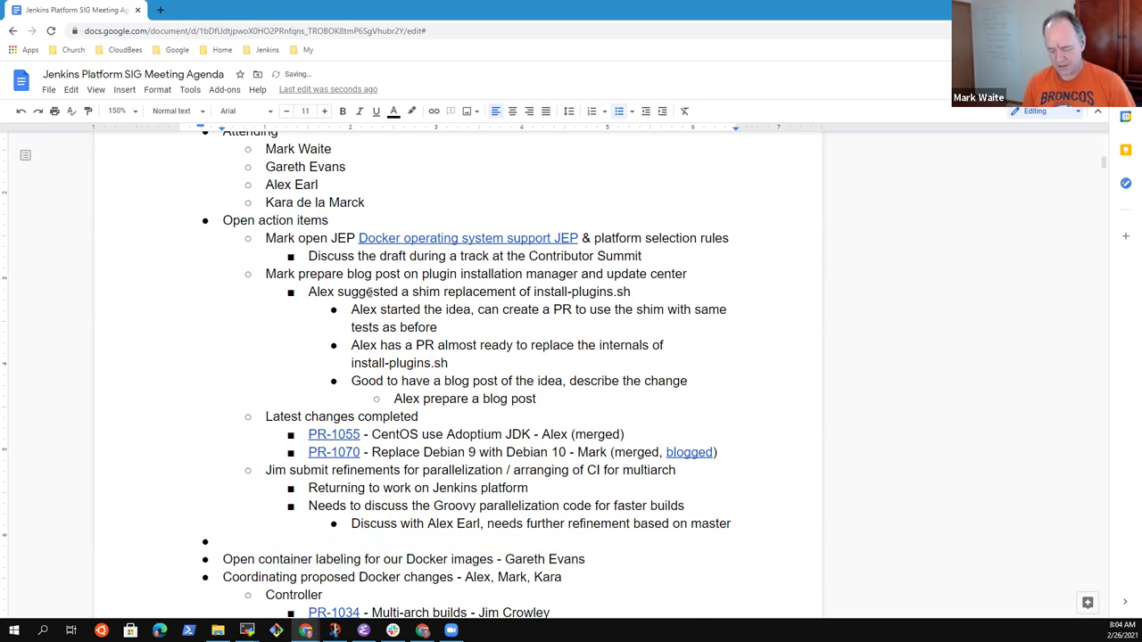
text(Summary of the )
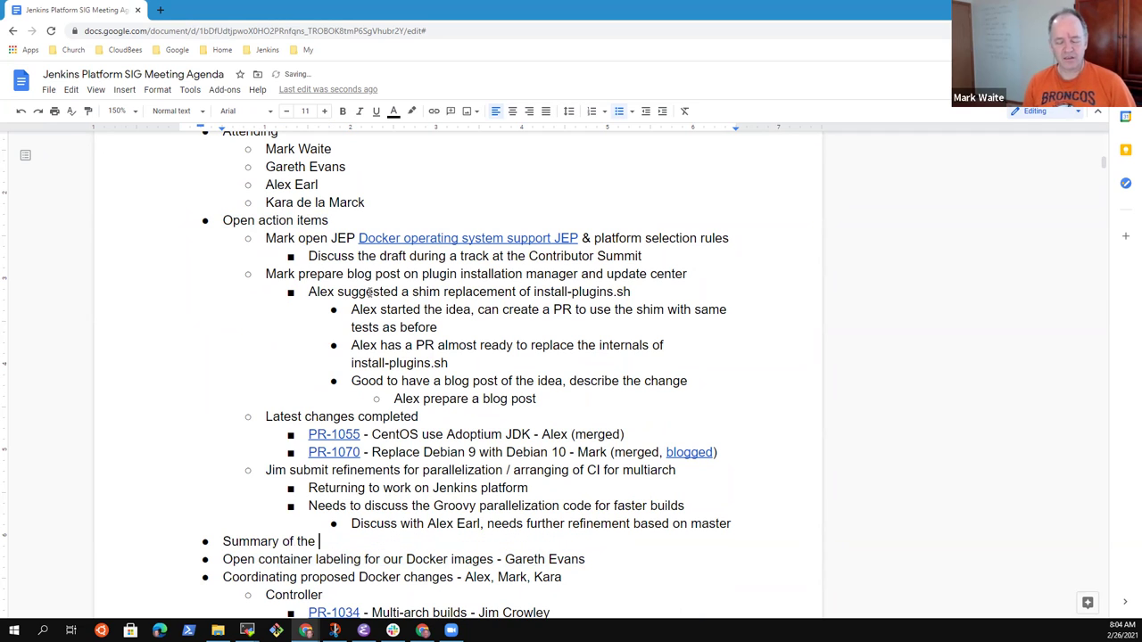
text(Containers and Plat)
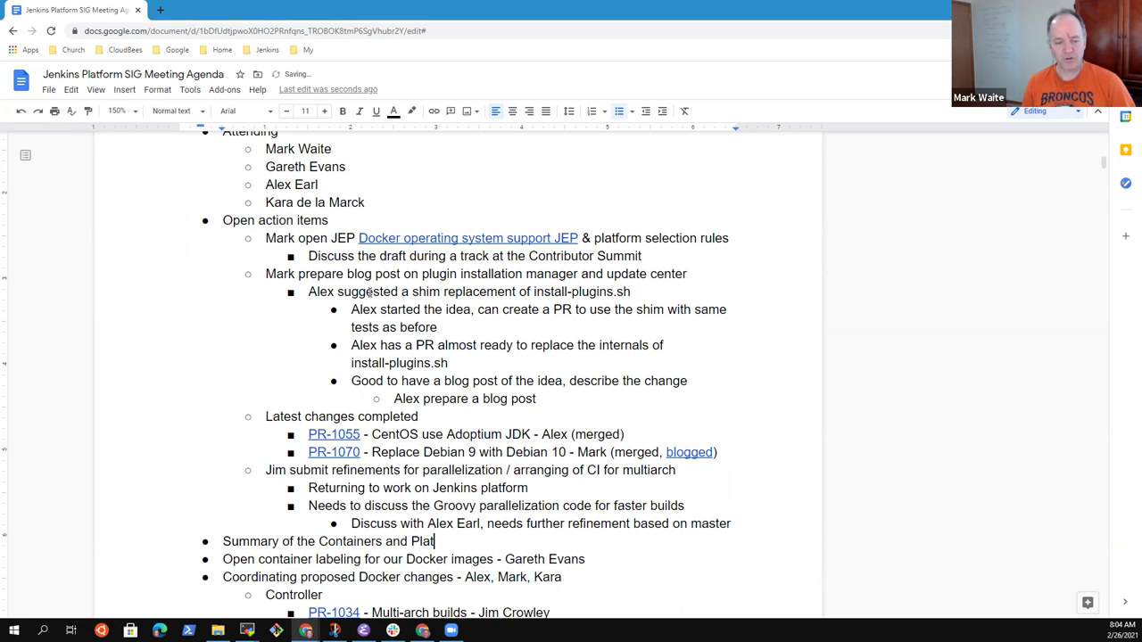
text(forms trac)
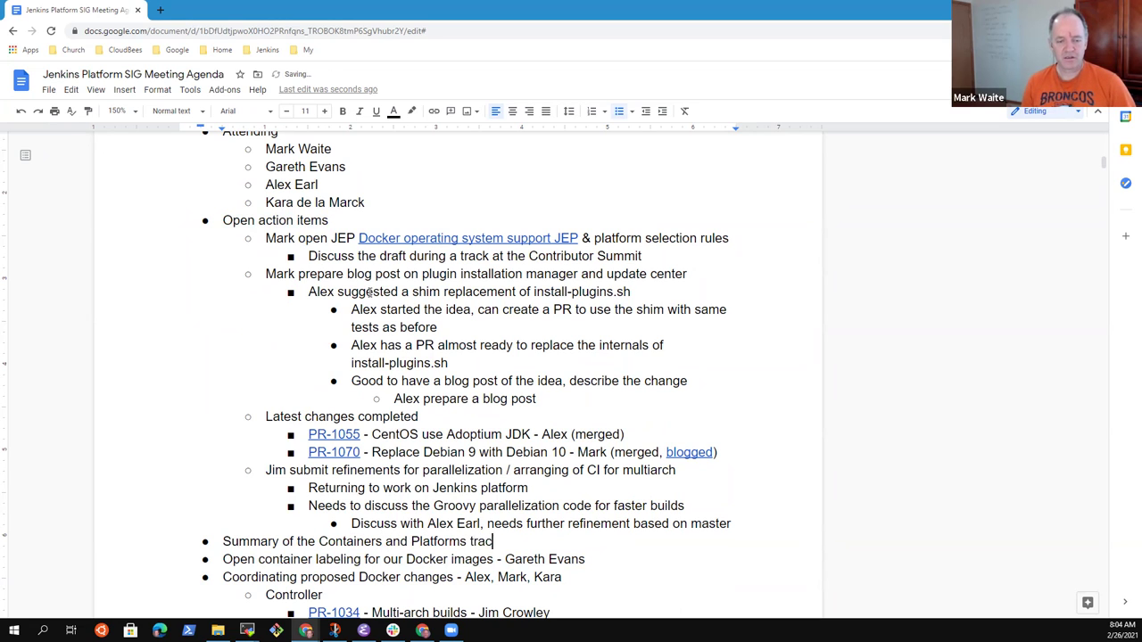
text(k from the )
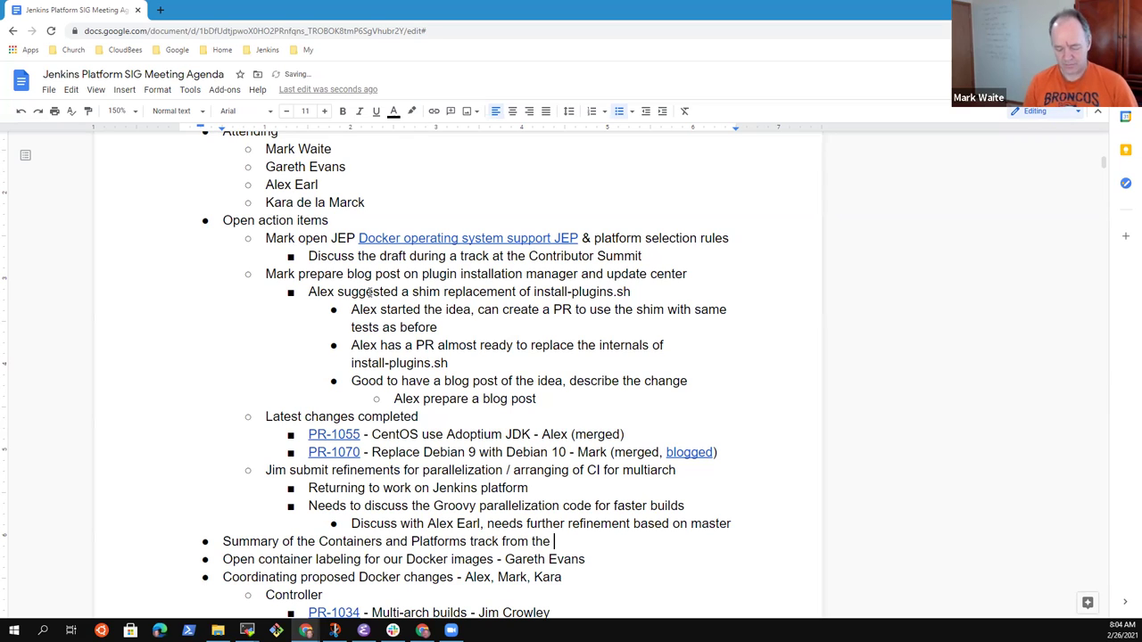
text(Contributor Summit - Mark)
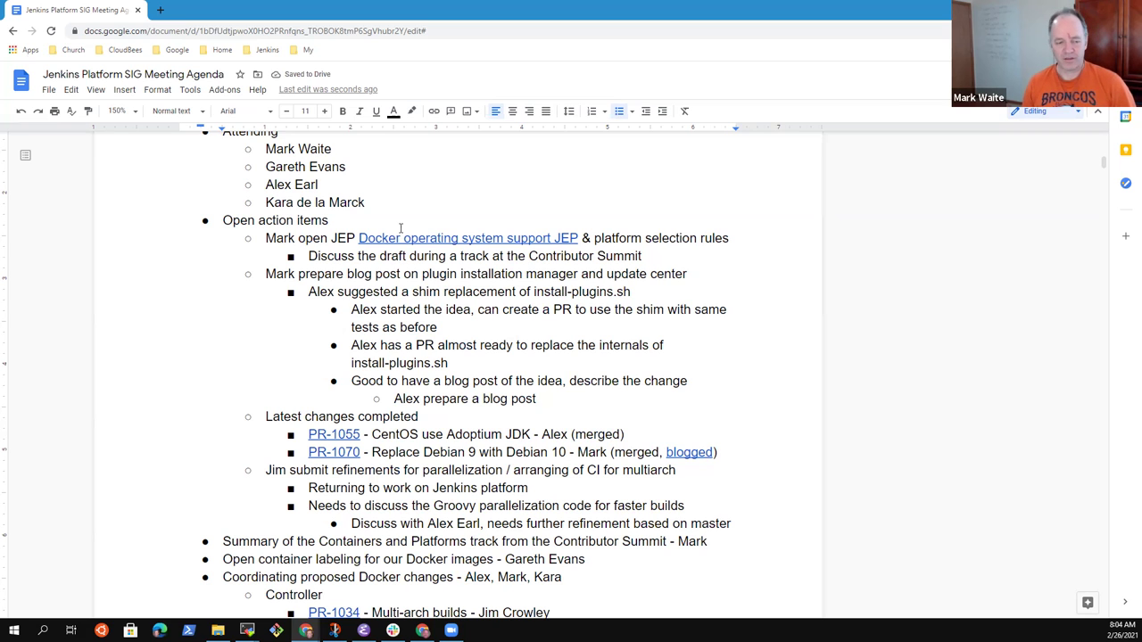
Review the remaining agenda topics on container labeling and coordinating proposed Docker changes, highlighting the coordination topic
scroll(437, 399, down, 3)
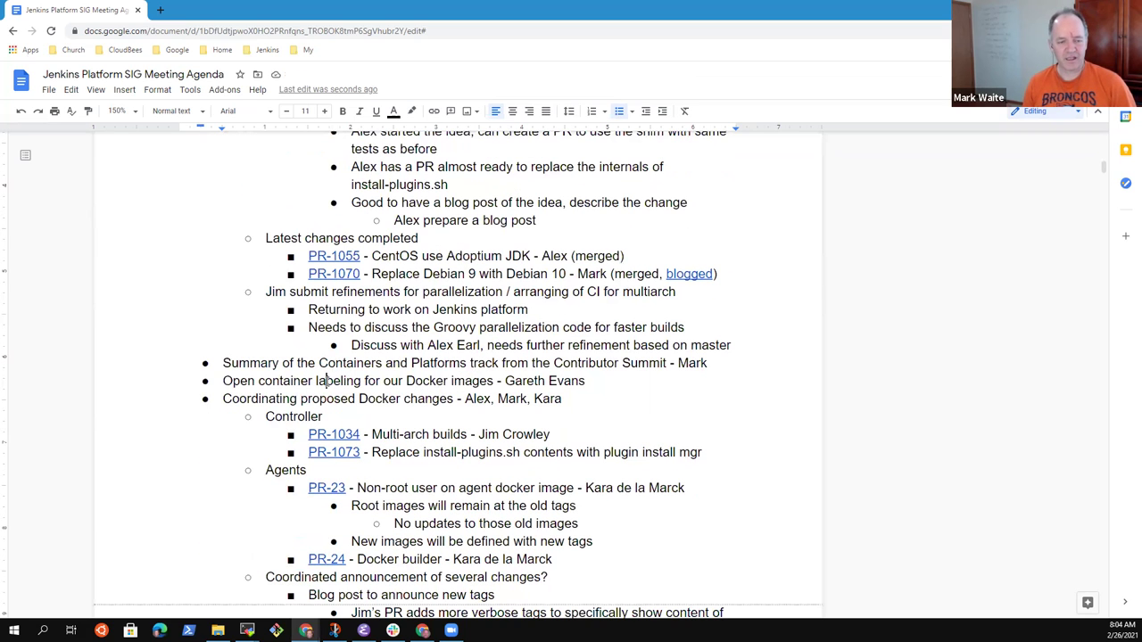
key(Home)
key(shift+End)
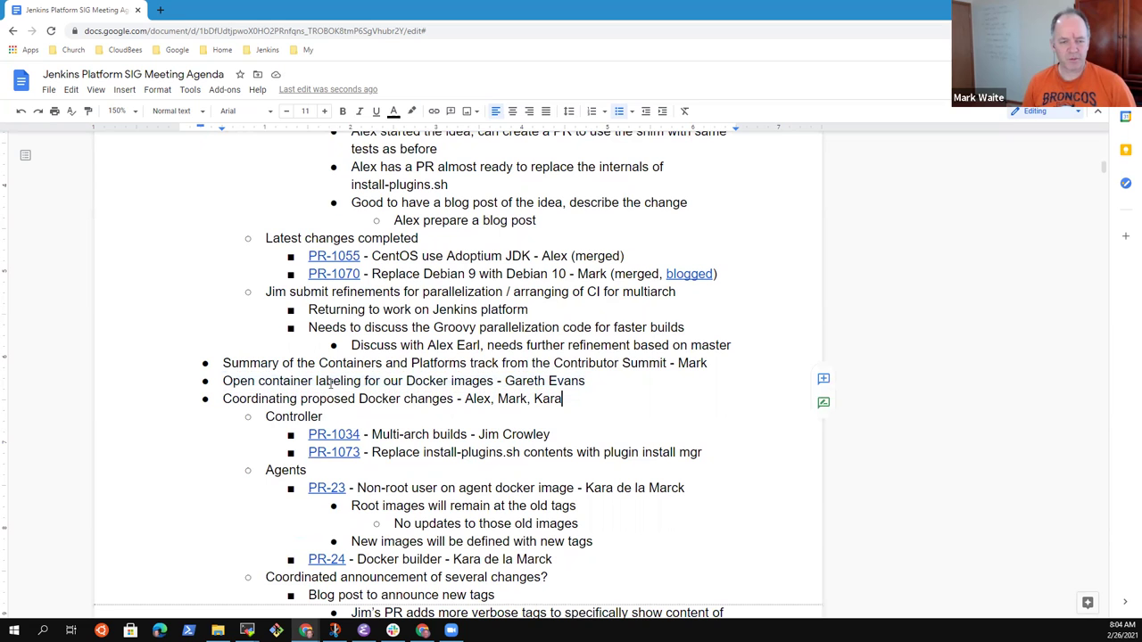
key(Down)
key(Home)
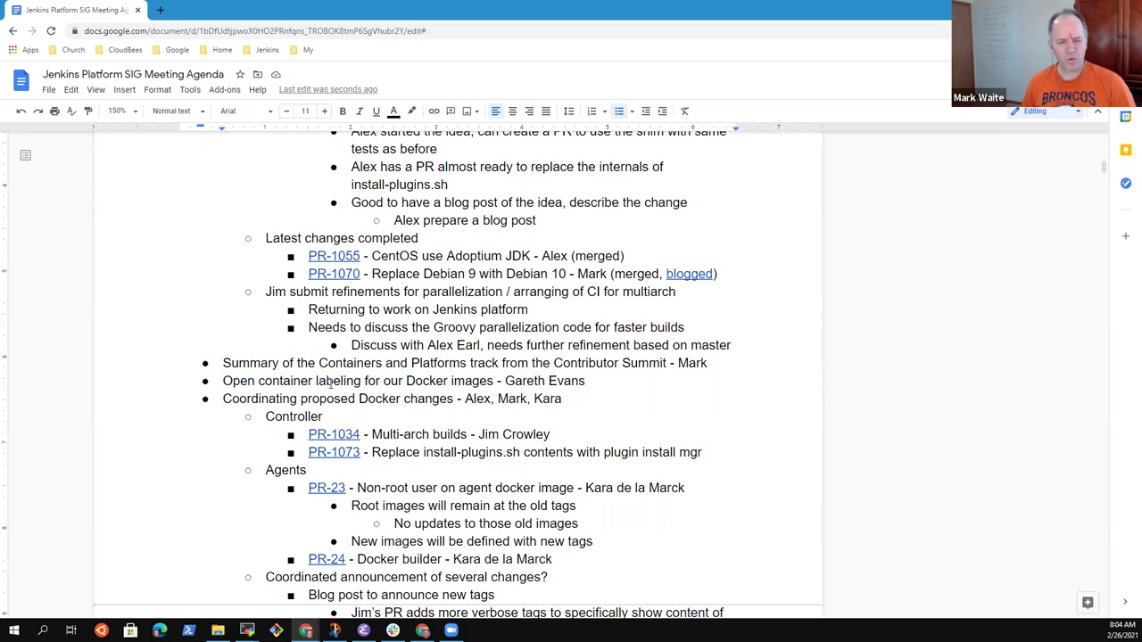
scroll(348, 362, down, 2)
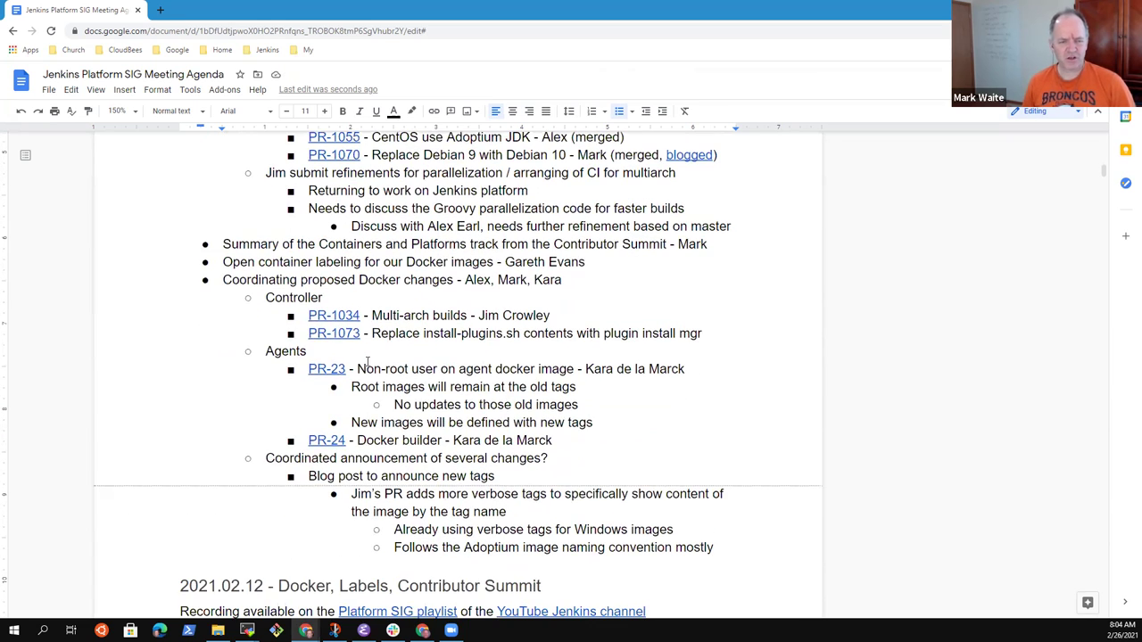
key(shift+End)
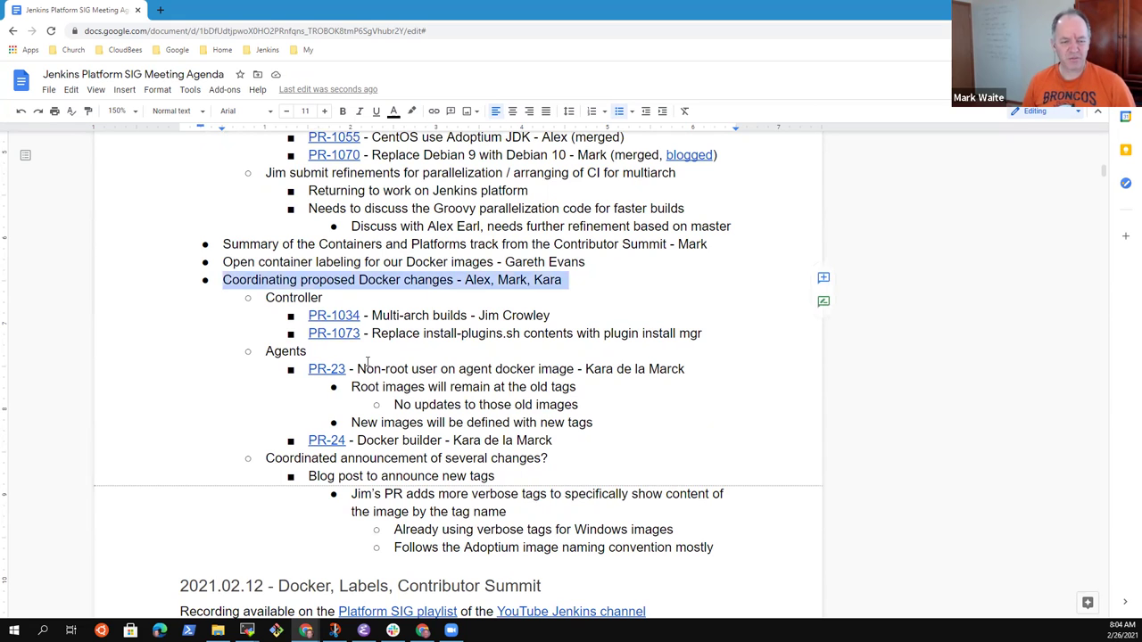
key(Down)
key(Up)
key(Home)
key(shift+End)
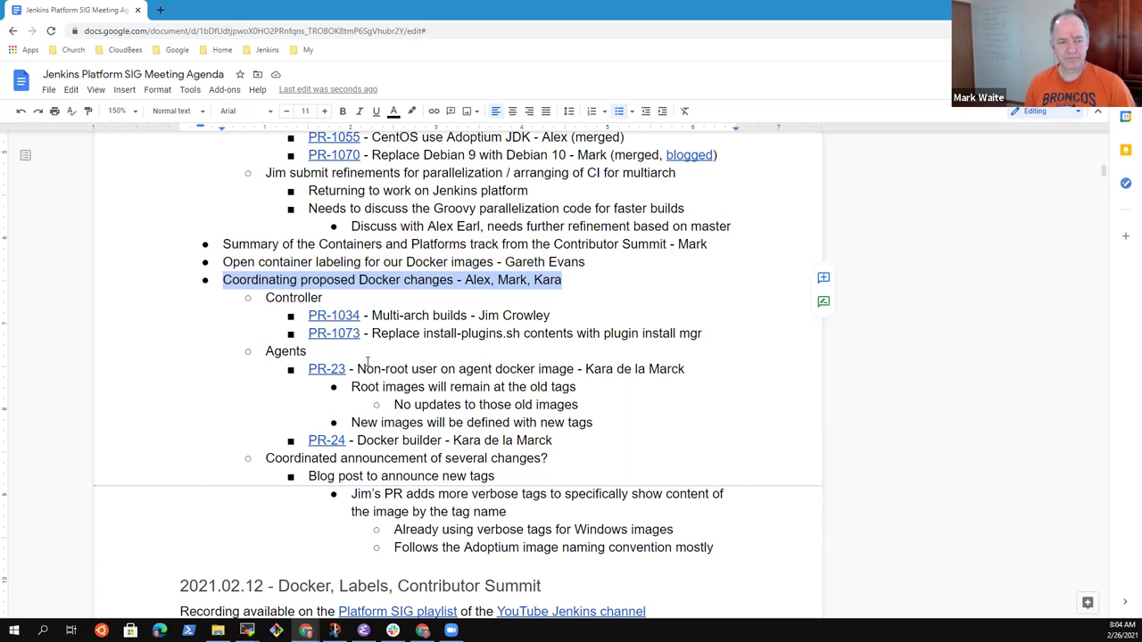
scroll(426, 392, up, 2)
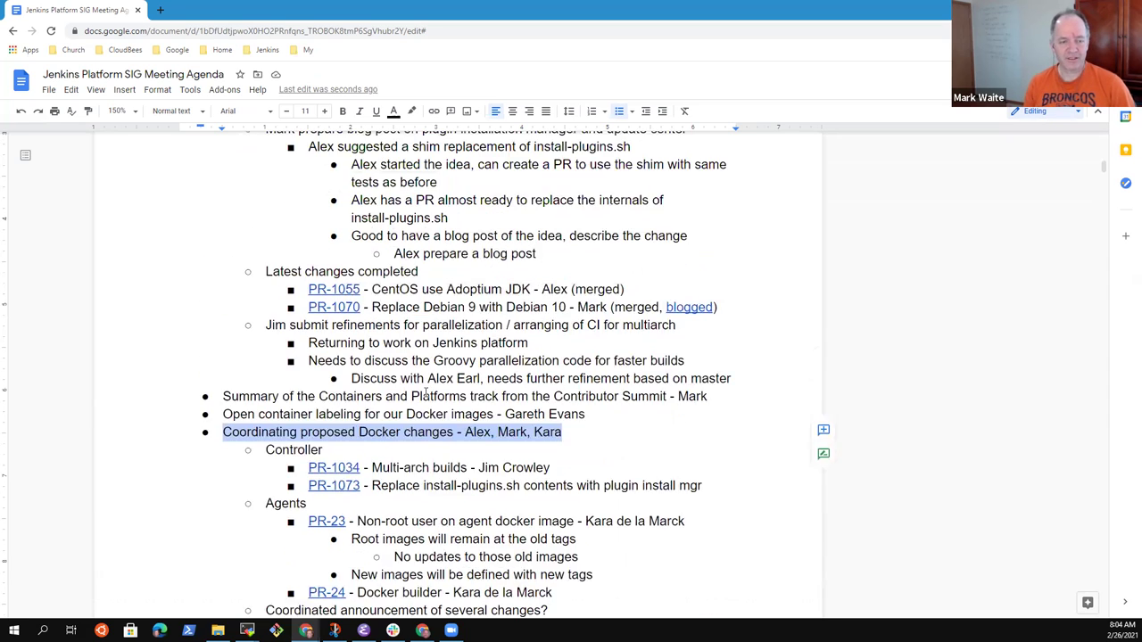
Add the agenda item "SheCodeAfrica April Contrbuthon" with the presenter's full name, below the open container labeling topic
click(360, 404)
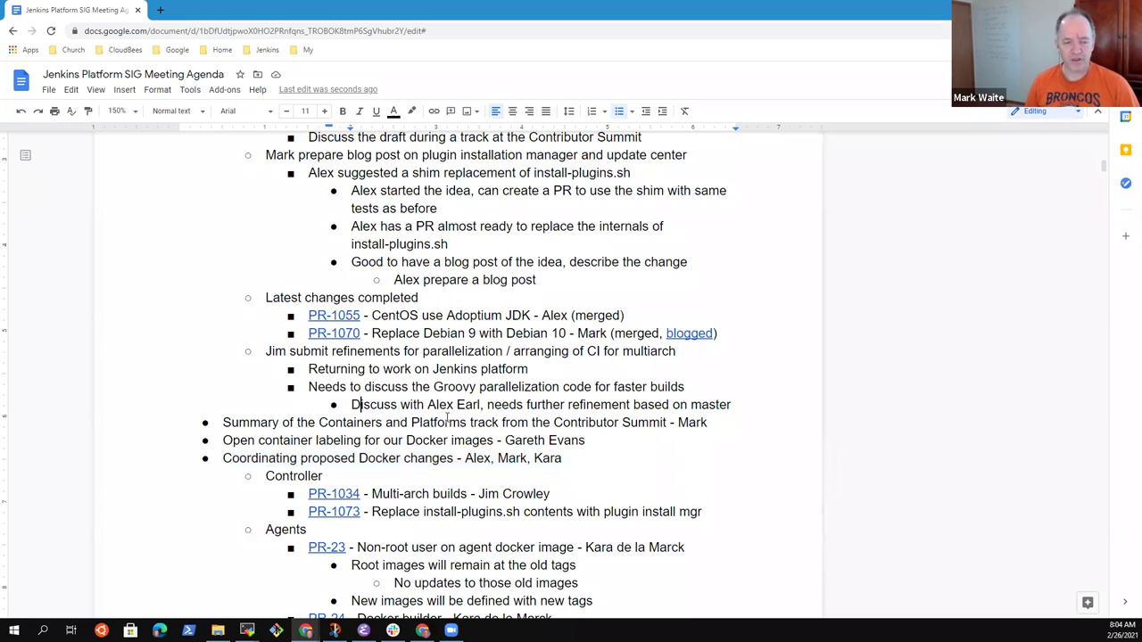
key(End)
key(Return)
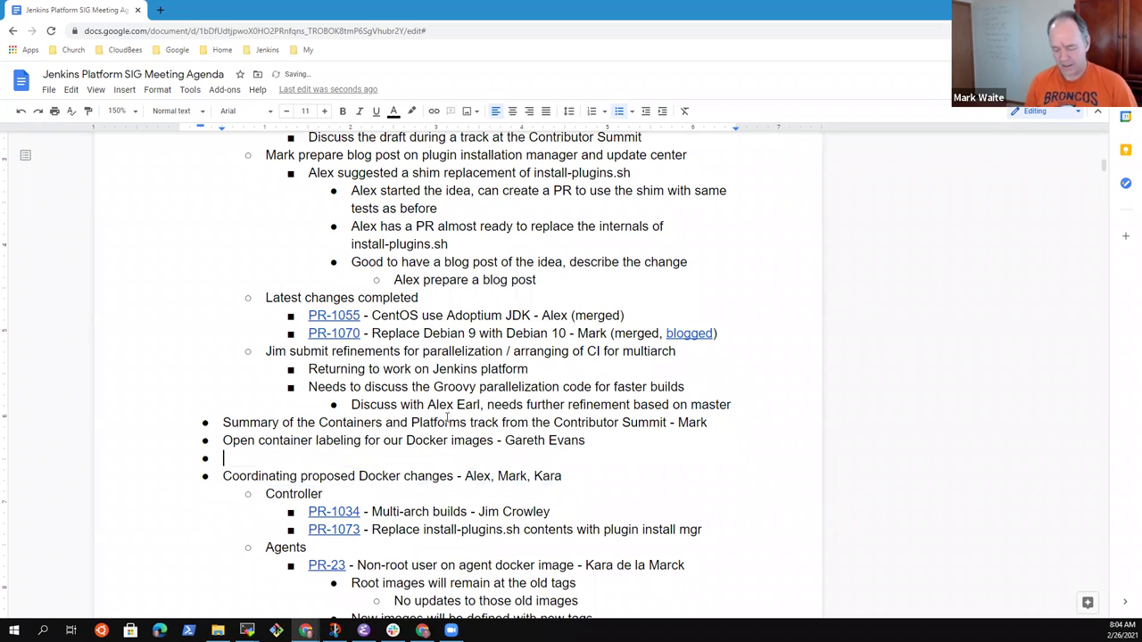
text(SheCodeAfr)
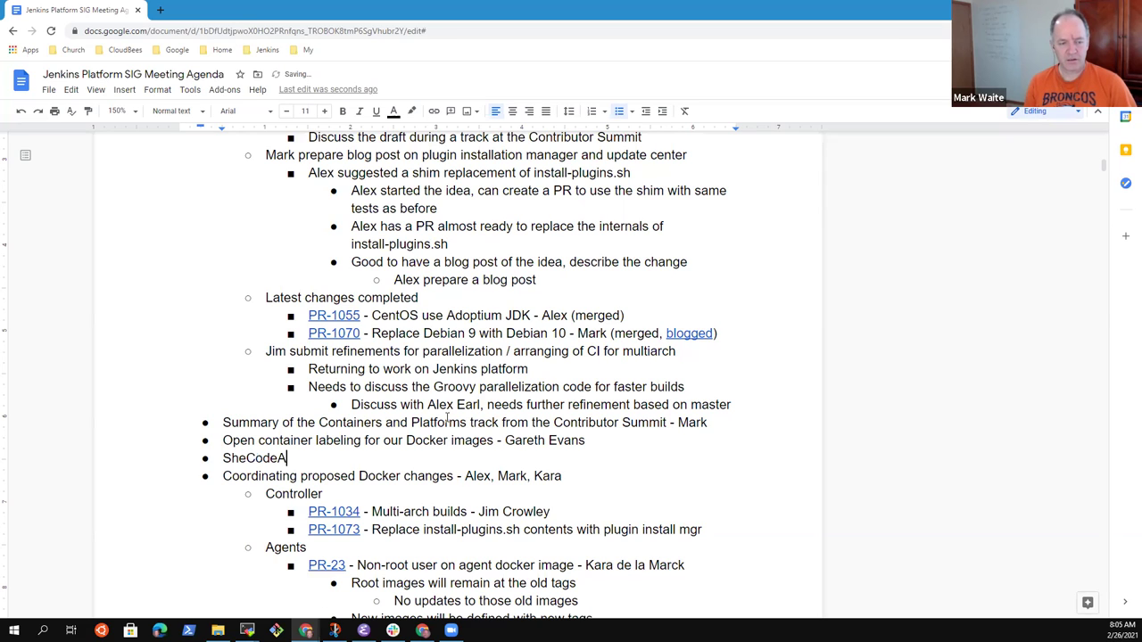
key(BackSpace)
key(BackSpace)
text(frica Ap)
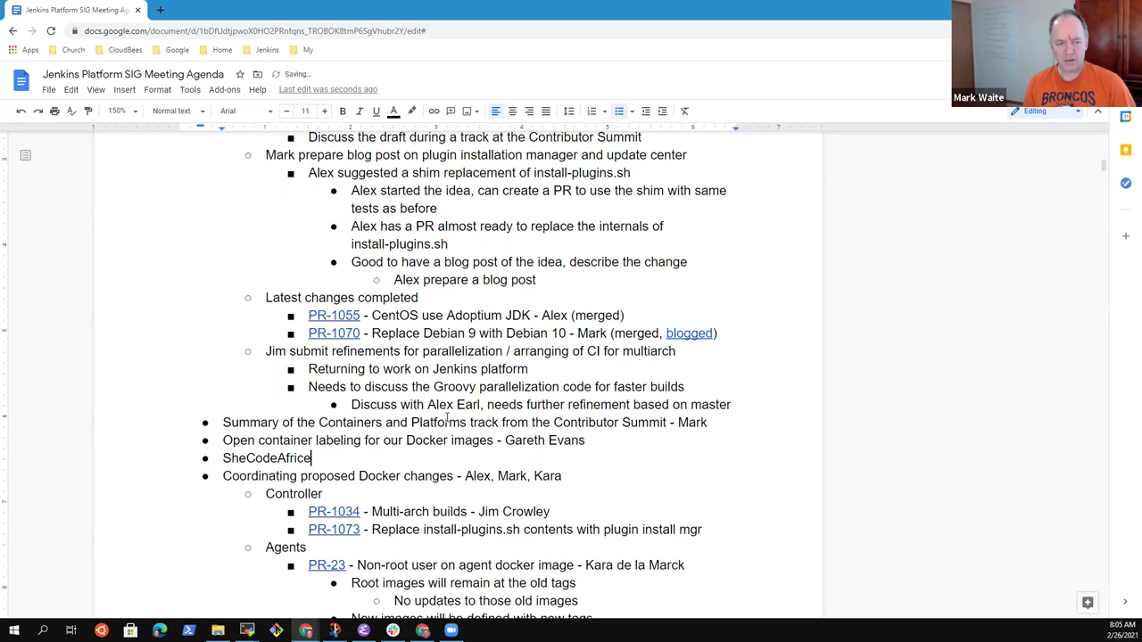
text(ril event)
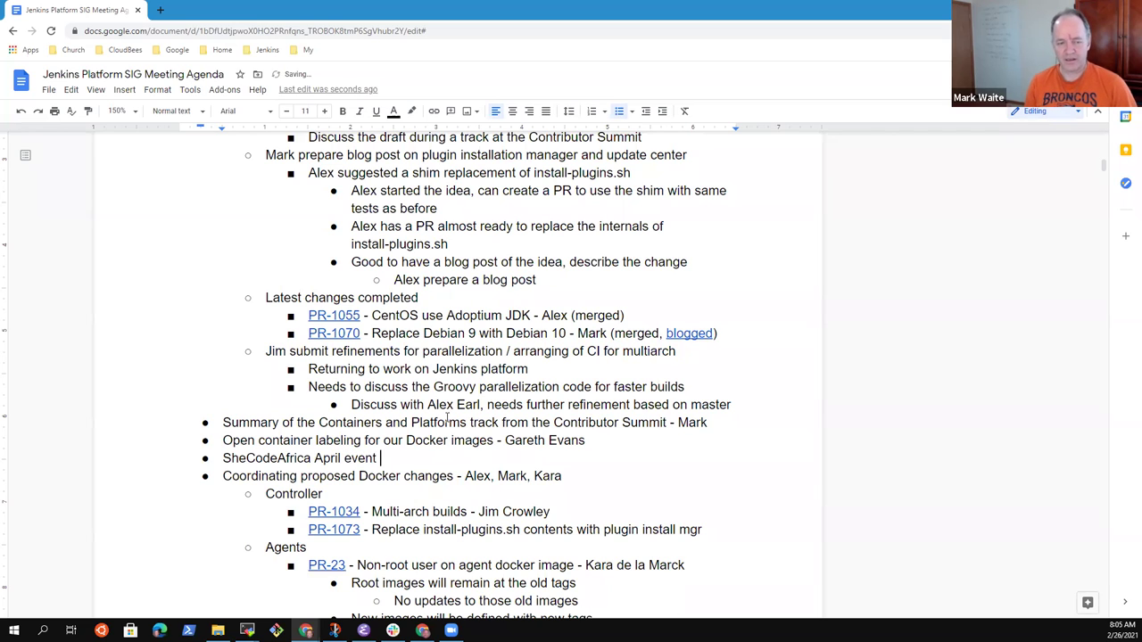
key(ctrl+BackSpace)
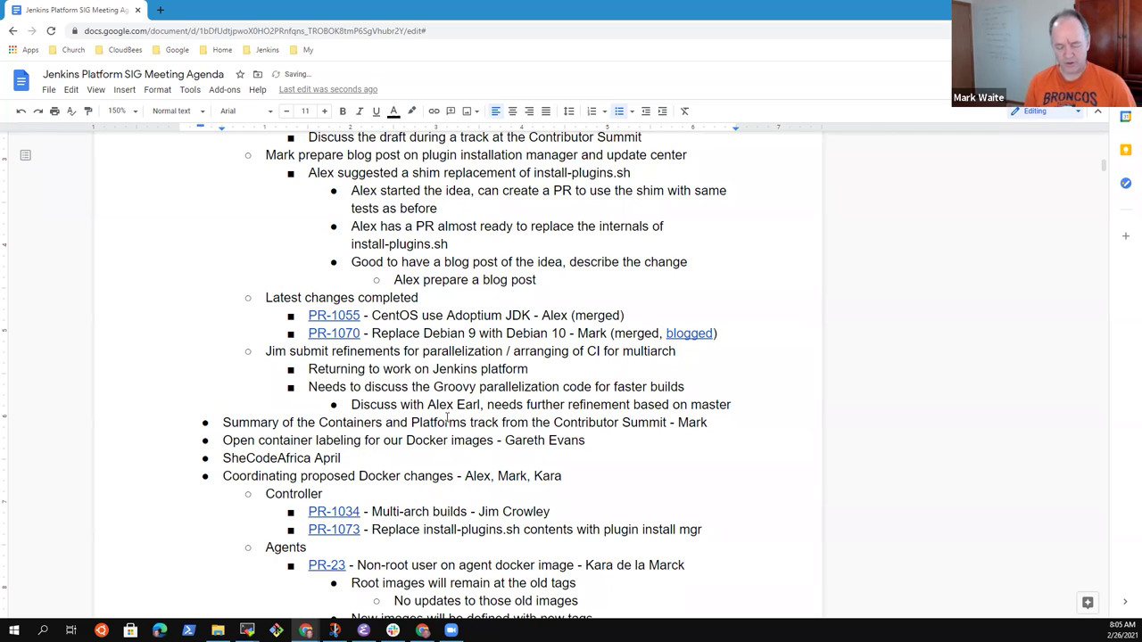
text(Contrbuthon)
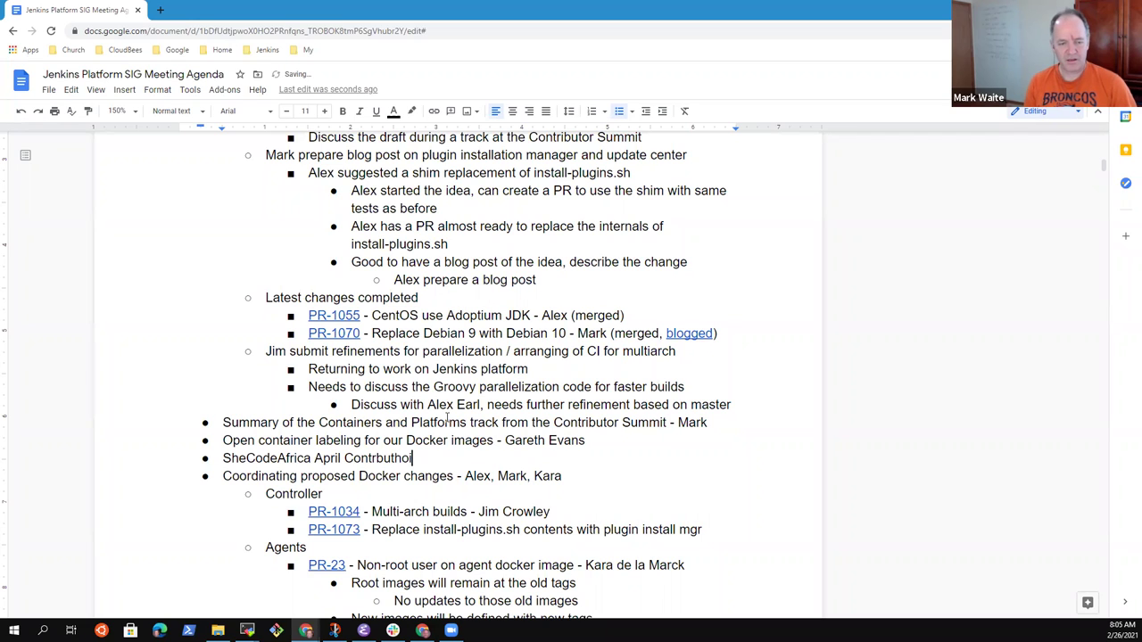
text( - Mark Waite)
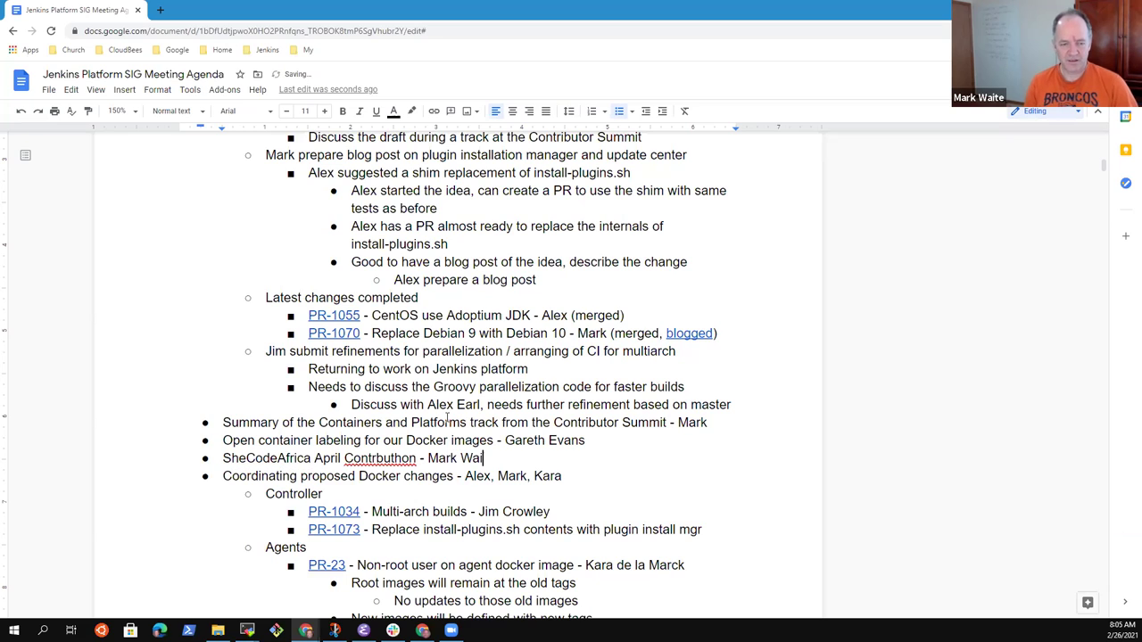
Correct the misspelled event name in the SheCodeAfrica item to "Contributhon"
key(Left)
key(Left)
key(Left)
key(Left)
key(Left)
key(Left)
key(Left)
key(Left)
key(Left)
key(Left)
key(Left)
key(Left)
key(Left)
key(Left)
key(Left)
key(Left)
key(Left)
key(Left)
key(Left)
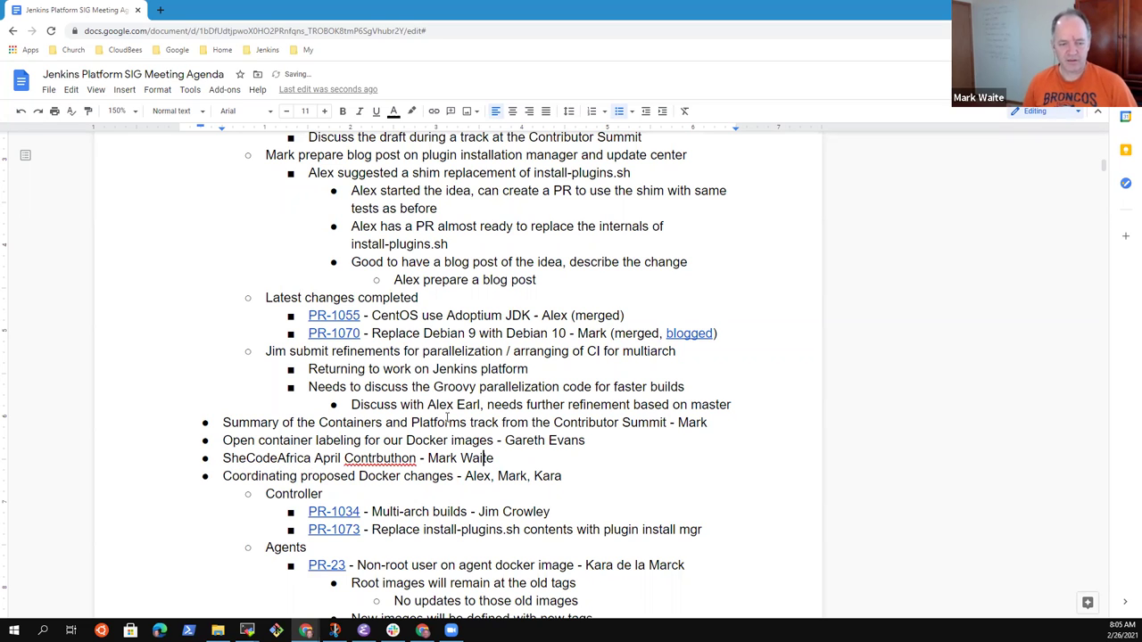
text(i)
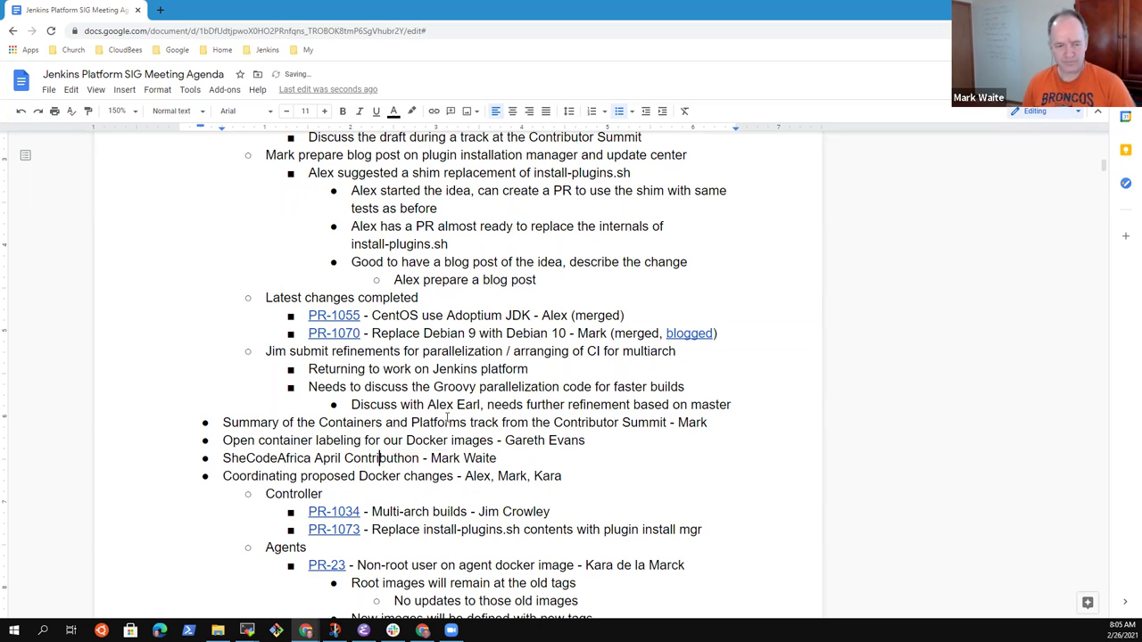
key(End)
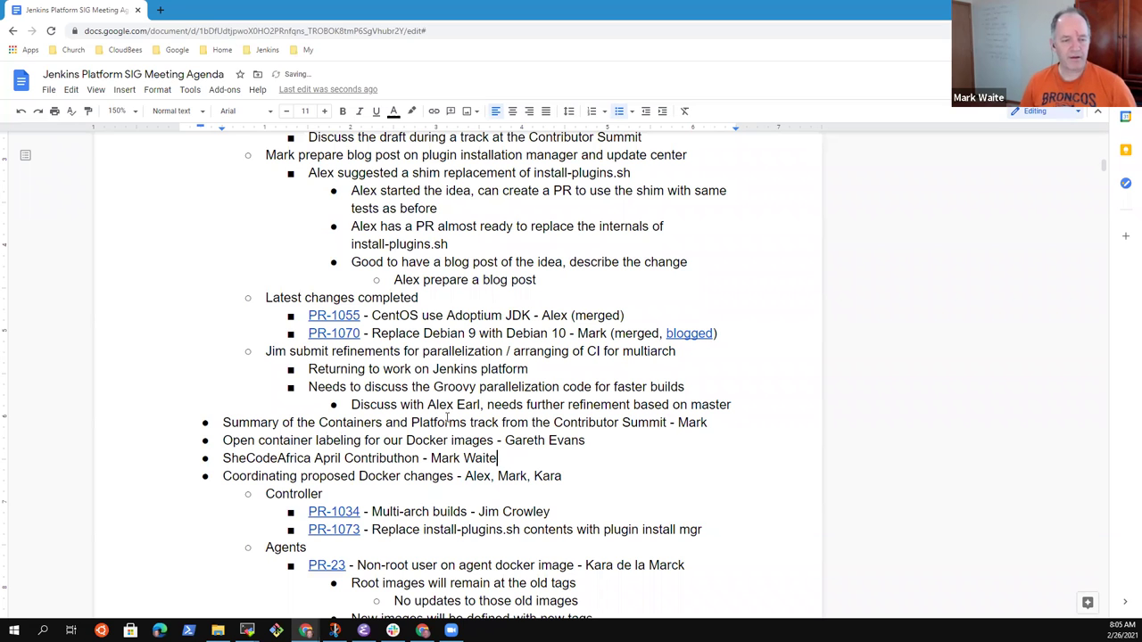
Return to the open action items and highlight the one on the Docker operating system support JEP and platform selection rules
key(Up)
key(Up)
key(Up)
key(Up)
key(Up)
key(Up)
key(Up)
key(Up)
key(Up)
key(Up)
key(Up)
key(Up)
key(Up)
key(Up)
key(Up)
key(Up)
key(Up)
key(Up)
key(Up)
key(Up)
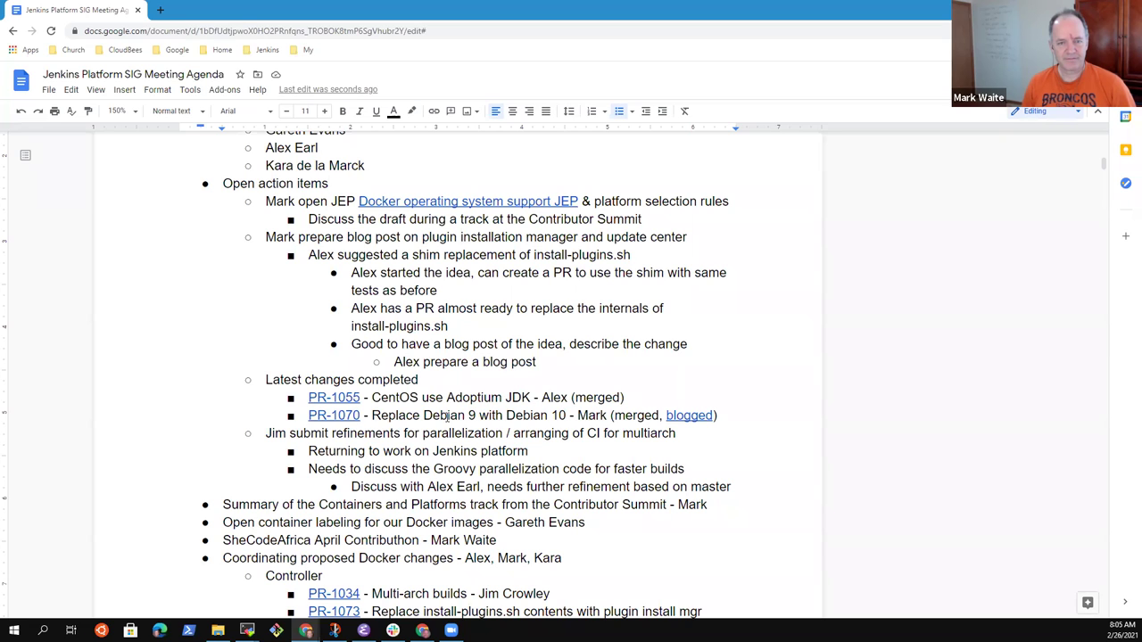
key(Down)
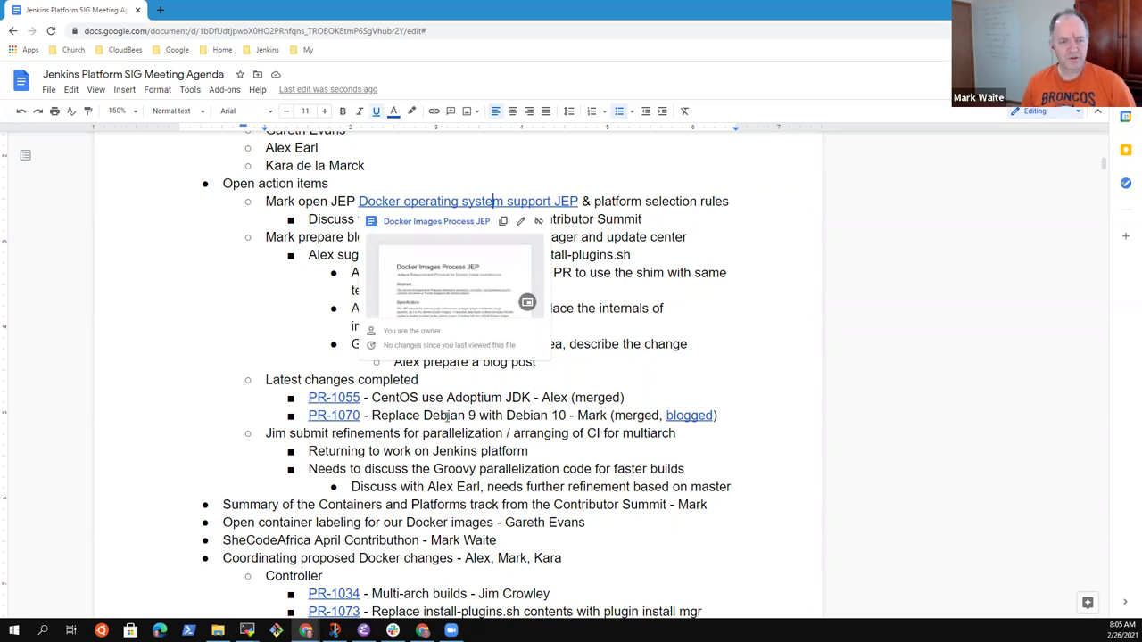
key(Home)
key(shift+End)
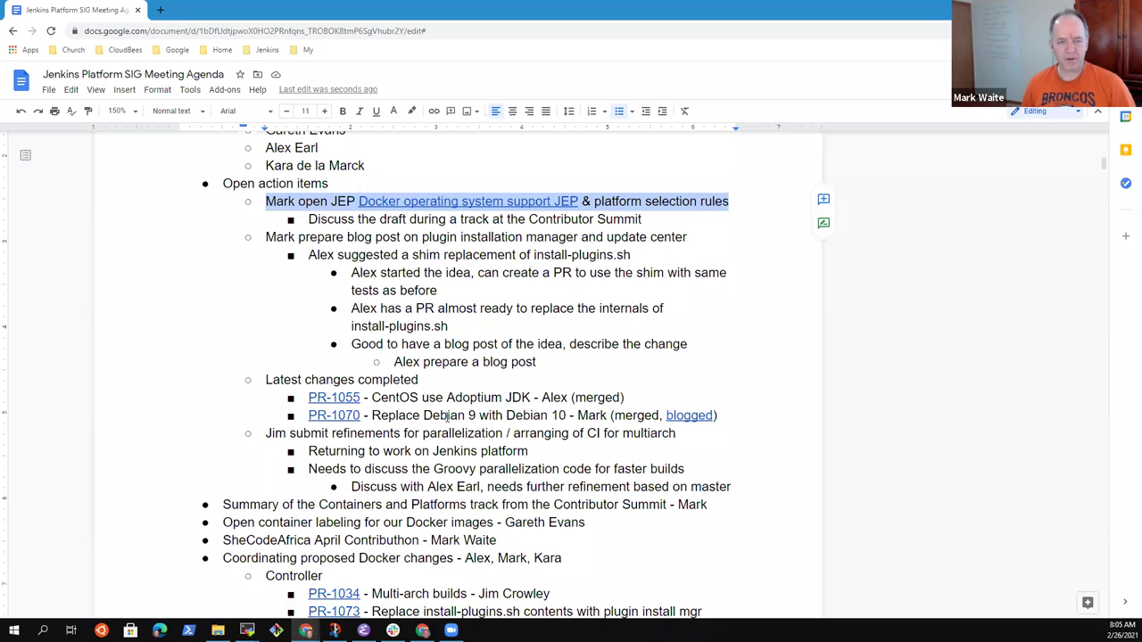
Add the sub-item "Discussed in depth during Contributor Summit" under the Docker operating system support JEP action item, reusing "Contributor Summit" from the line above
key(Down)
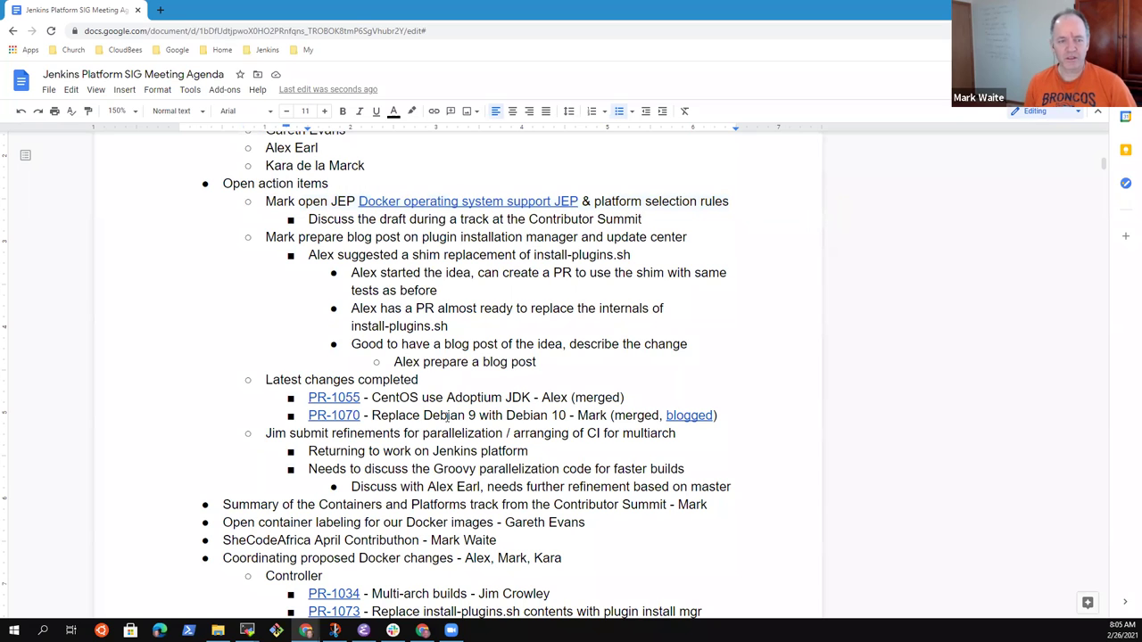
key(Return)
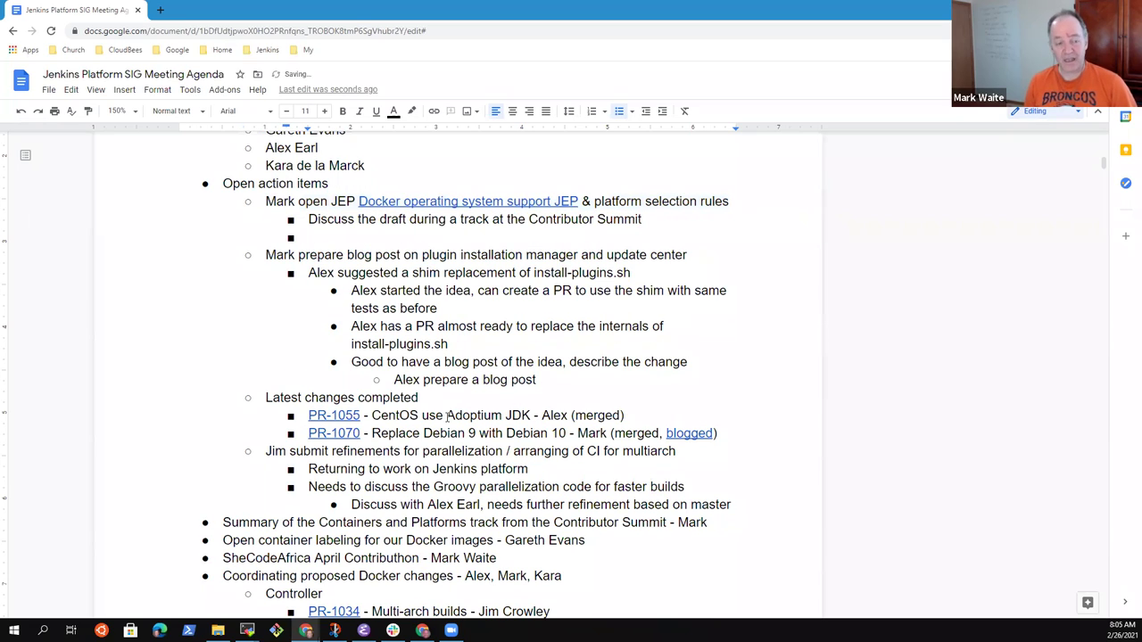
text(Discu)
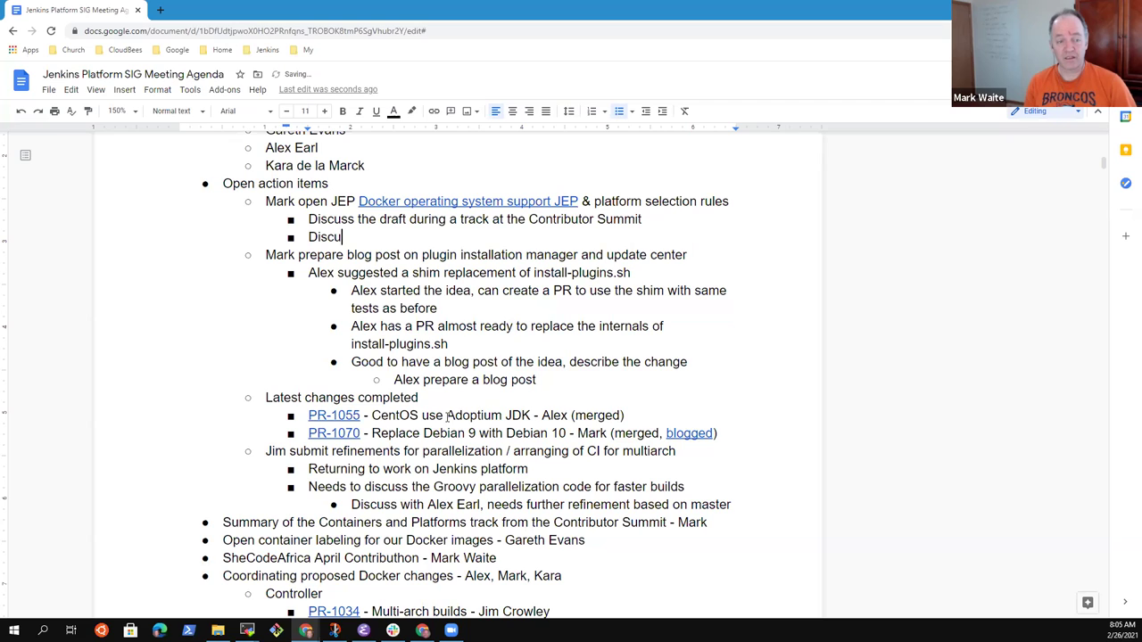
text(ssed in dwe)
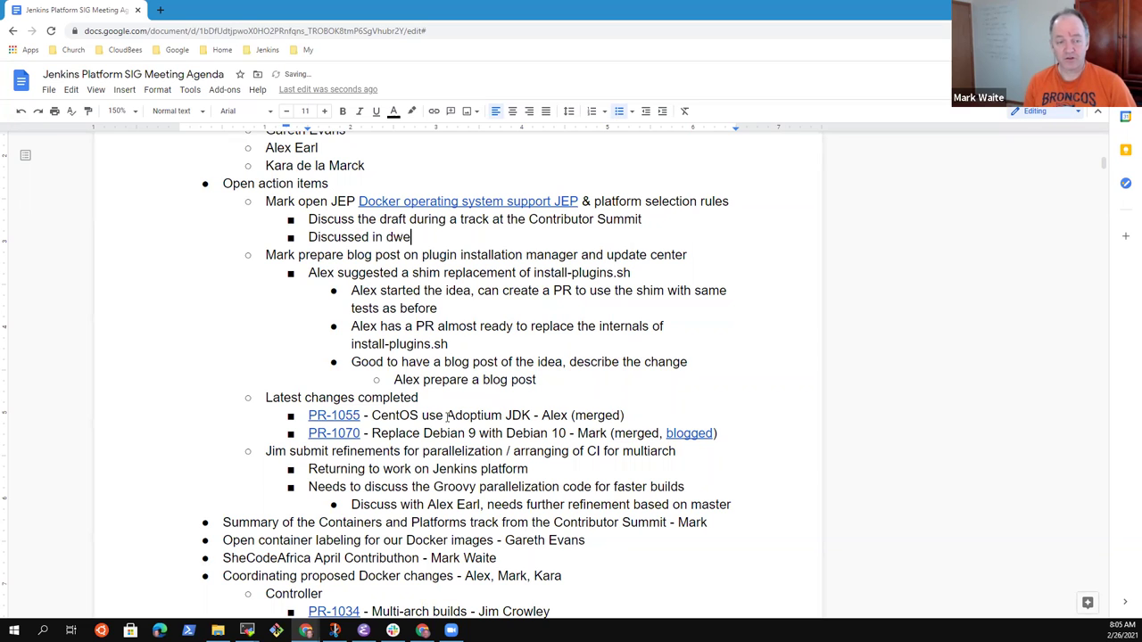
key(BackSpace)
key(BackSpace)
text(epth during)
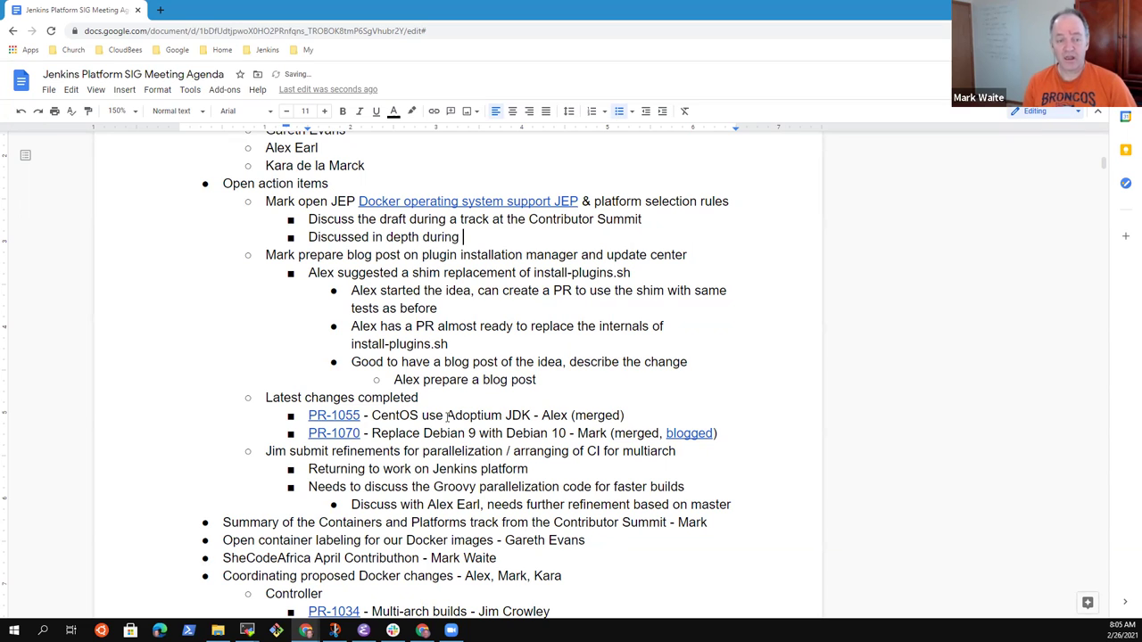
key(Up)
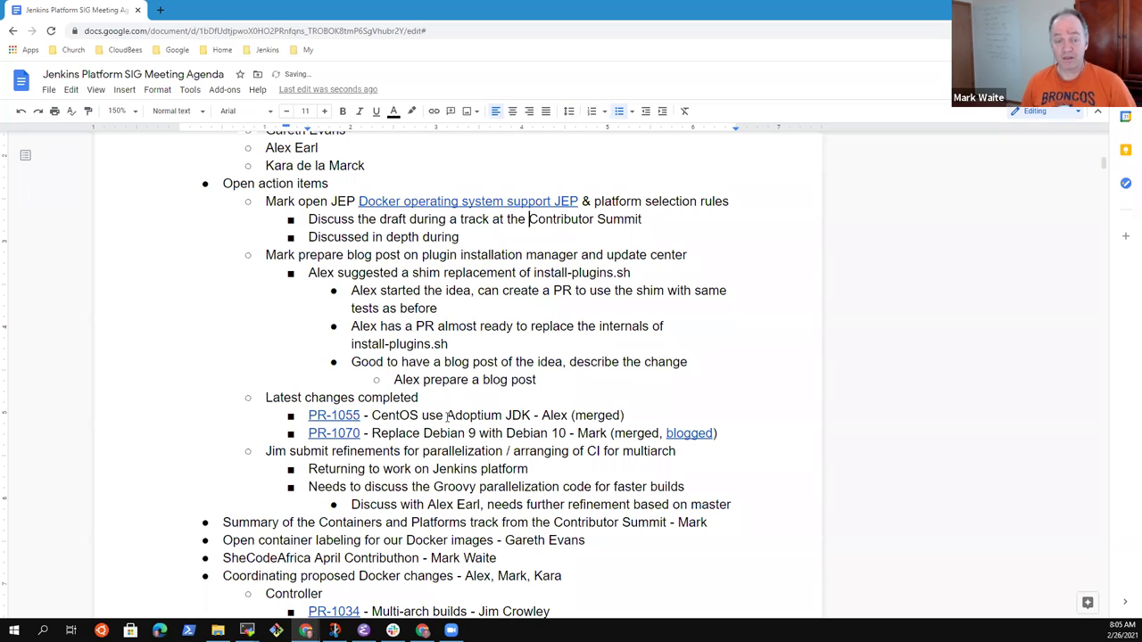
key(shift+End)
key(ctrl+c)
key(Down)
key(ctrl+v)
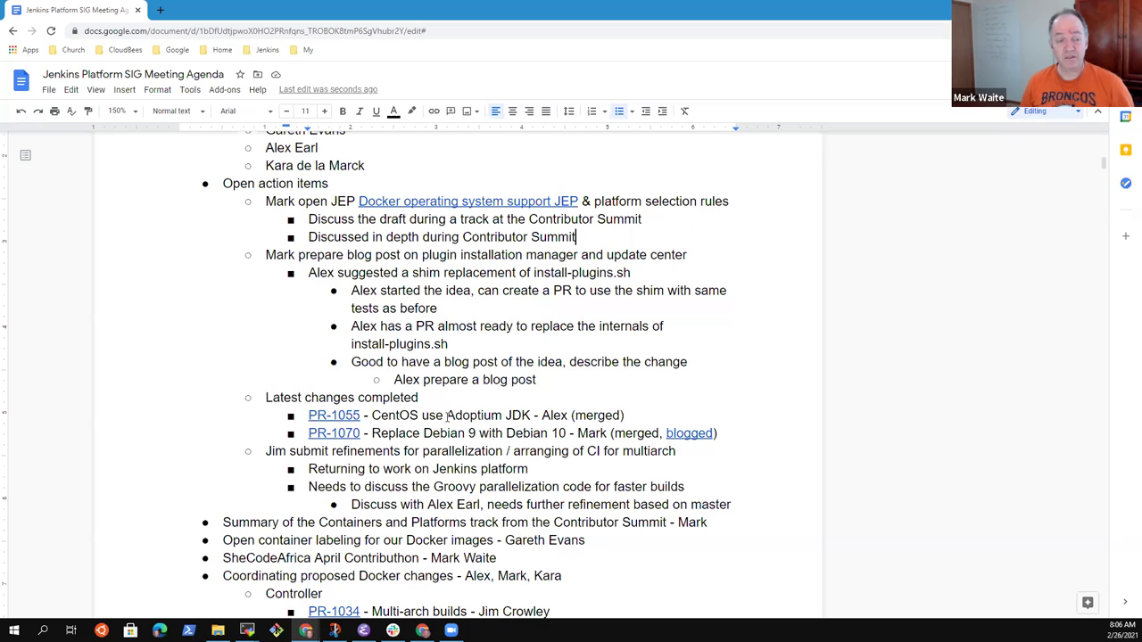
Add the sub-item "Administrative monitor to show when an image is up for adoption" below the Contributor Summit discussion note
key(Up)
key(Down)
key(Down)
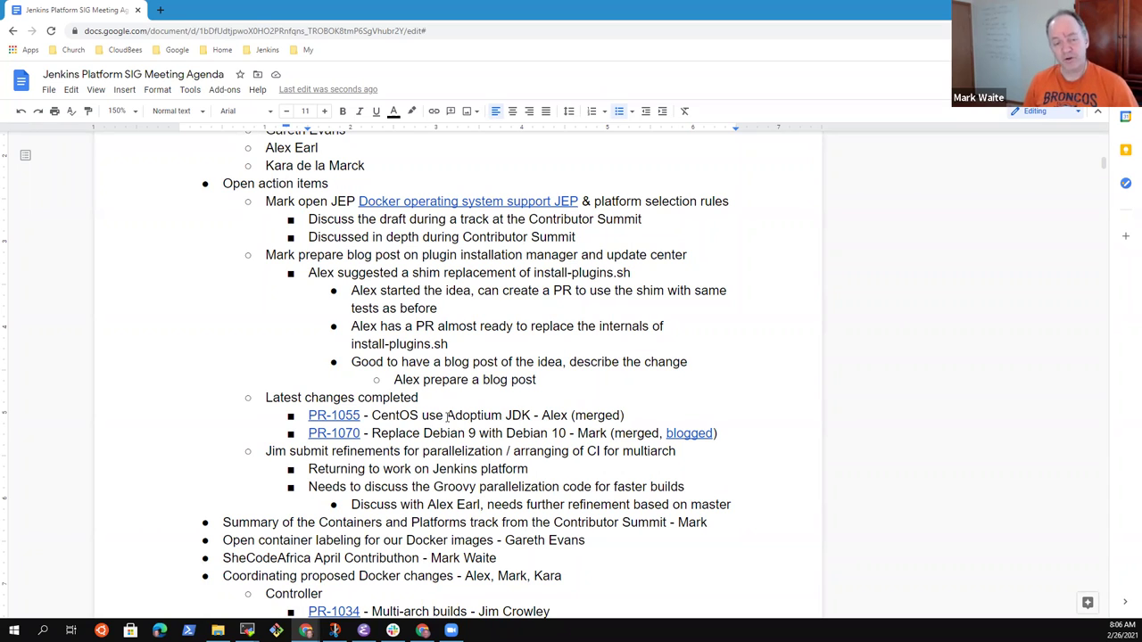
key(Return)
text(A)
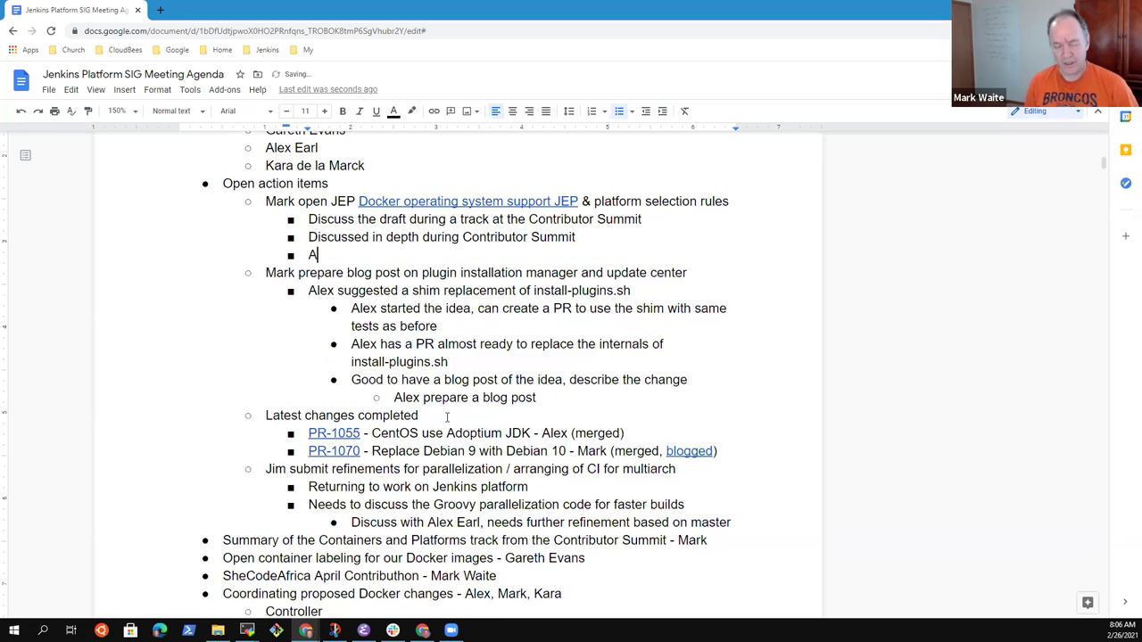
text(dministrative monitor)
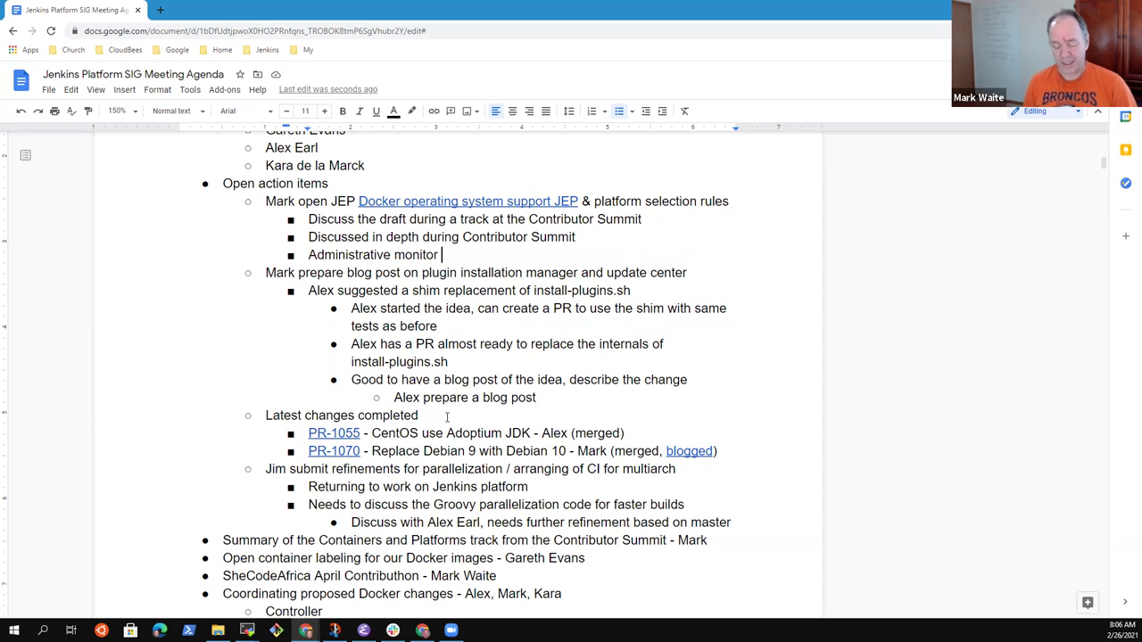
text(to show when an image is up for adoption)
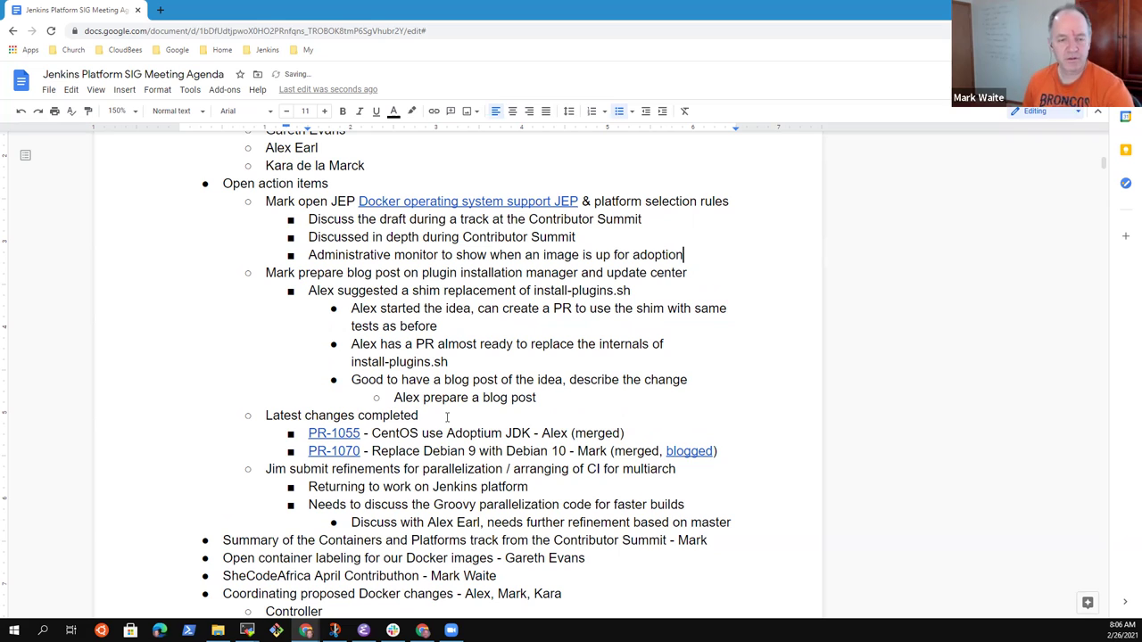
Review the JEP action item again and highlight the action item on the plugin installation manager and update center blog post
key(Up)
key(Up)
key(Up)
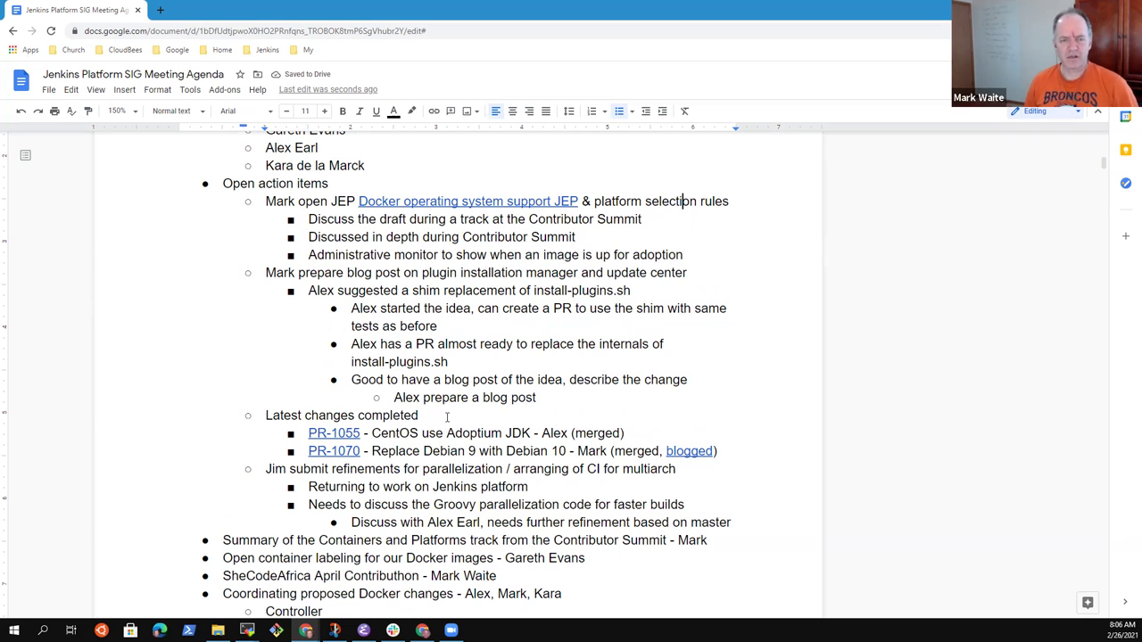
key(shift+End)
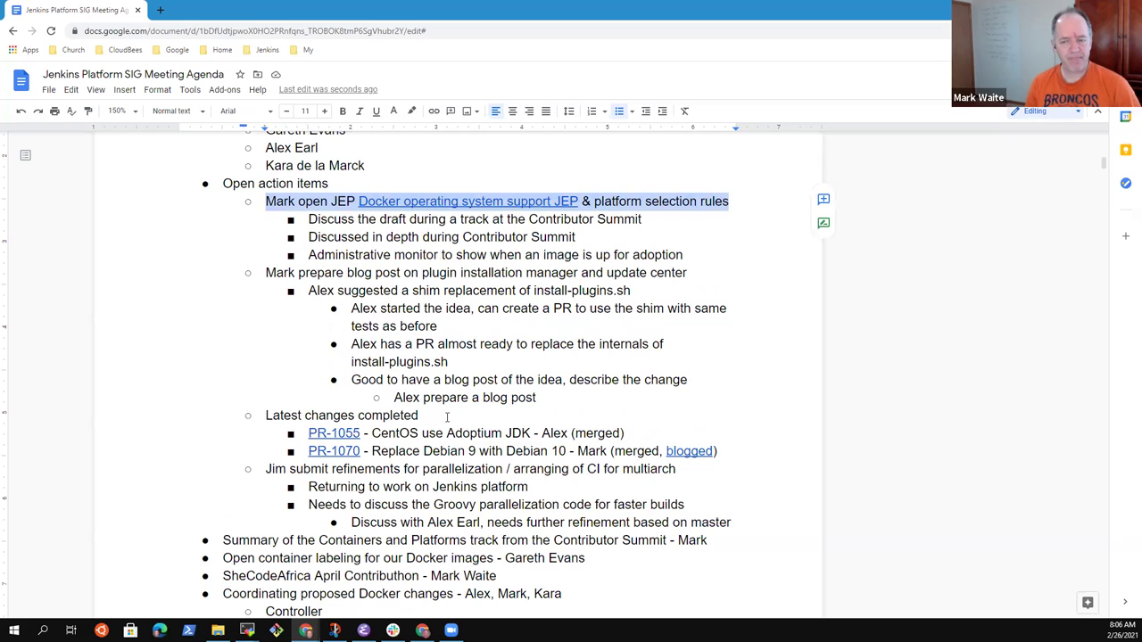
key(Down)
key(Down)
key(Down)
key(Down)
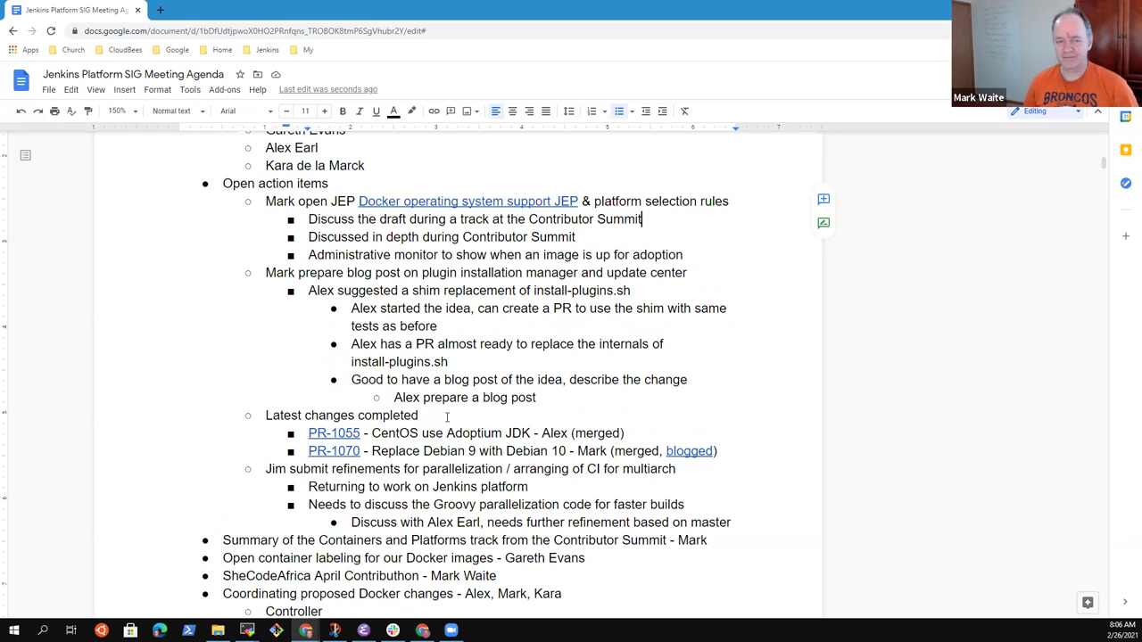
key(shift+Home)
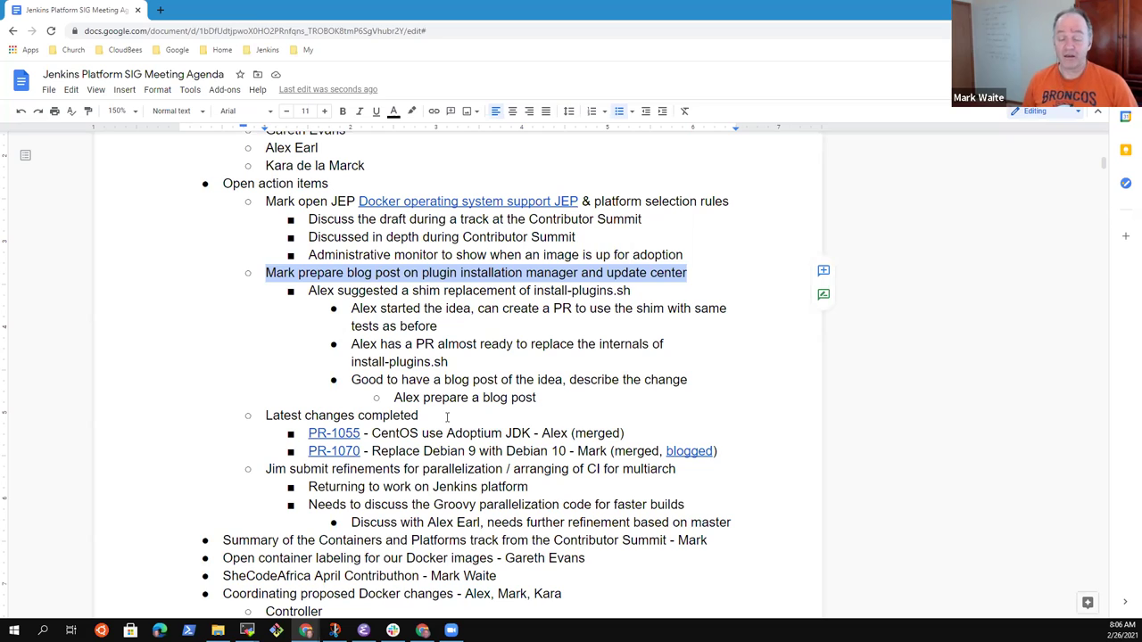
key(Right)
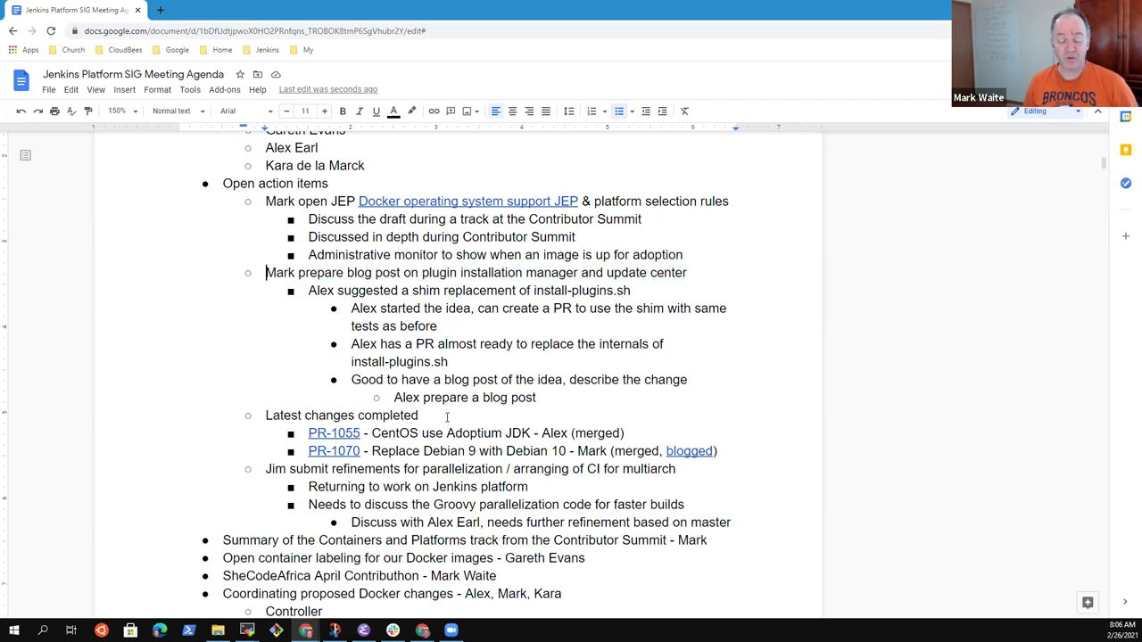
key(shift+End)
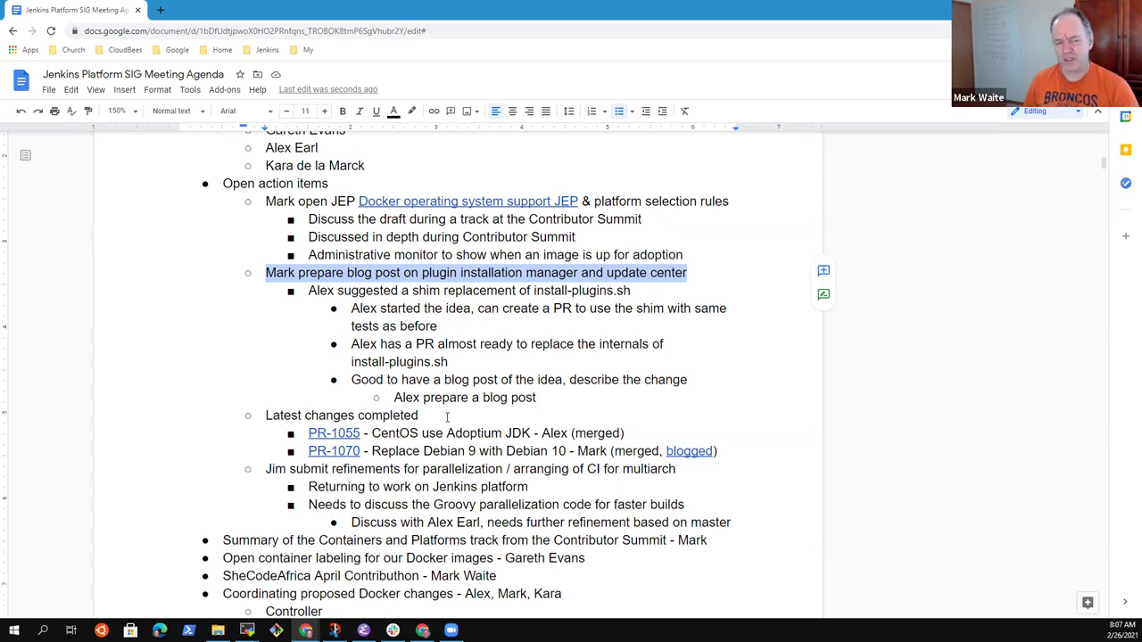
Add the sub-item "The plugin-installation-manager tool can update plugins.txt" at the end of the blog post action item, level with the shim replacement suggestion
key(Down)
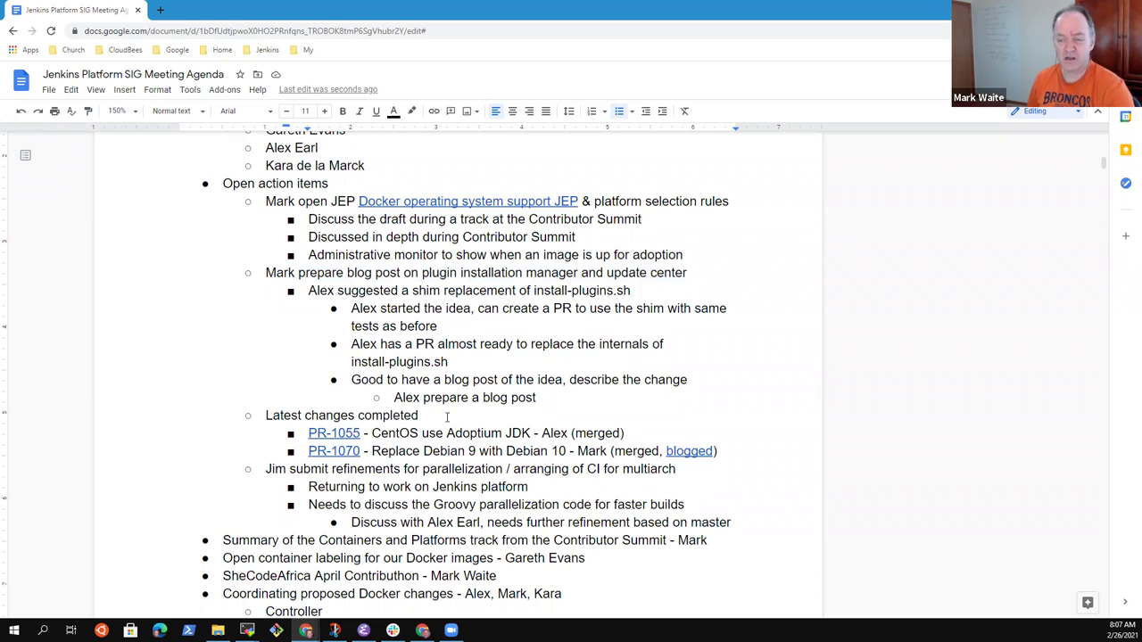
key(Down)
key(Down)
key(Down)
key(Down)
key(Down)
key(Down)
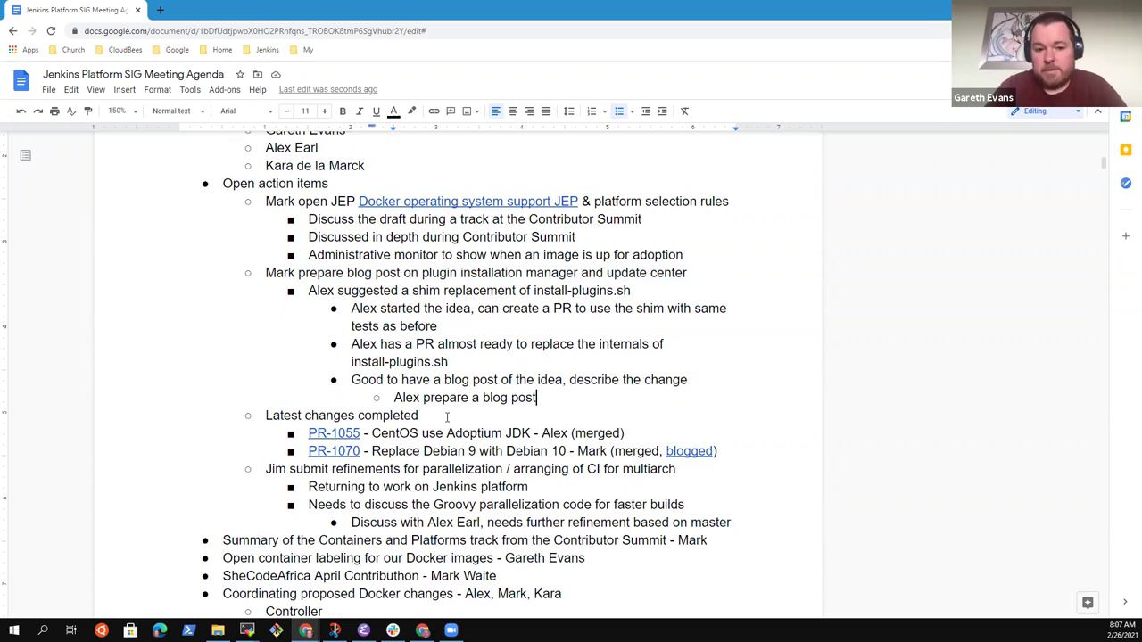
key(Return)
key(shift+Tab)
key(shift+Tab)
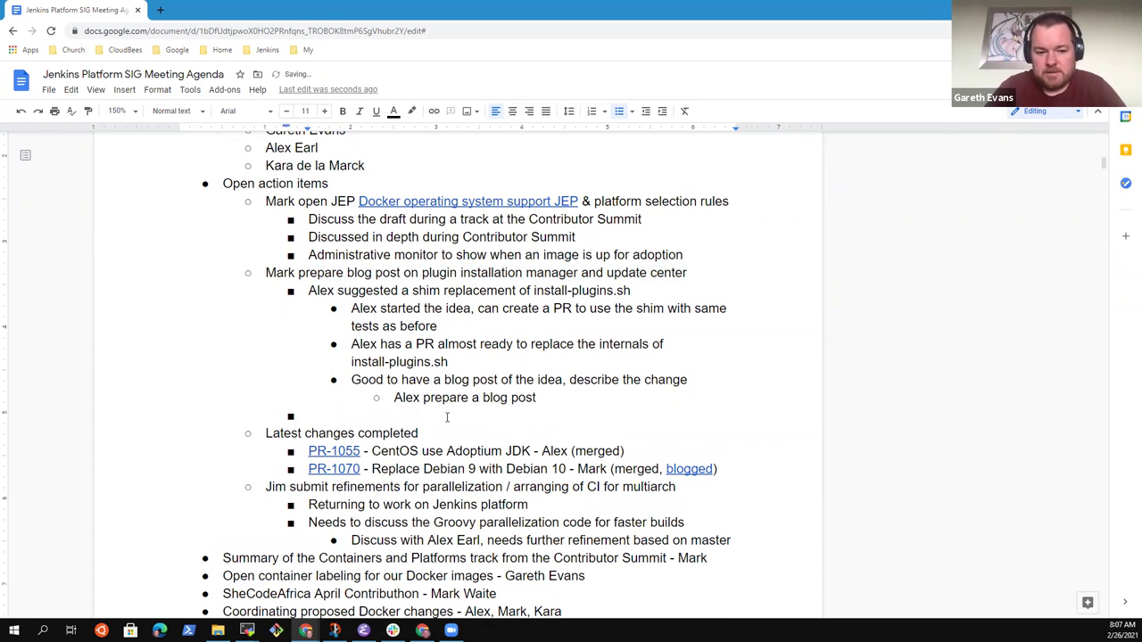
text(The )
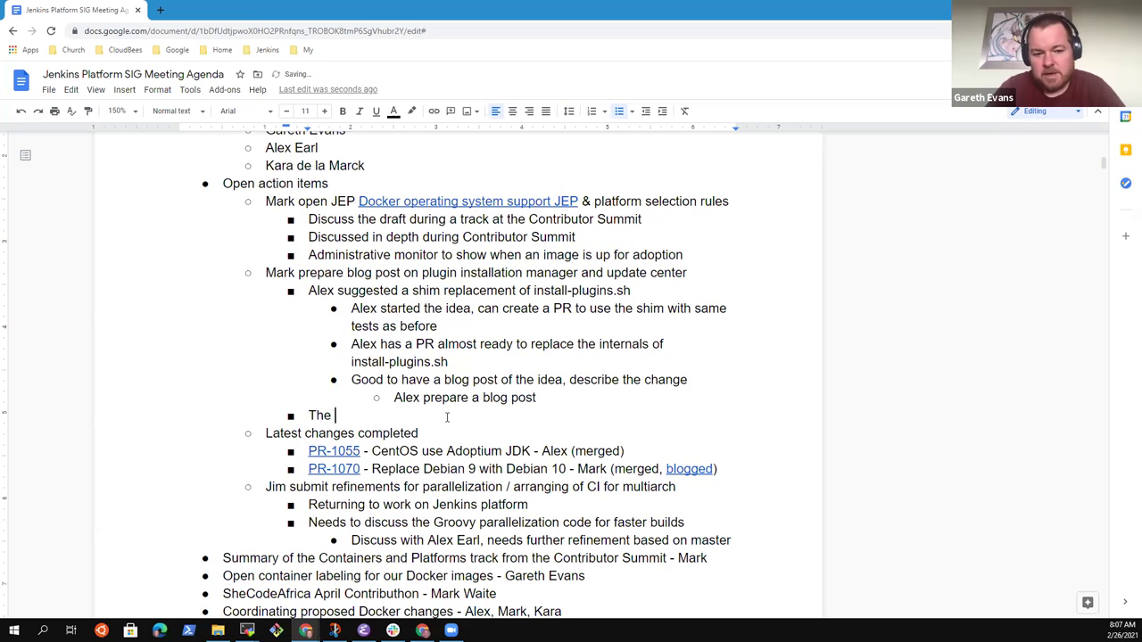
text(plugin)
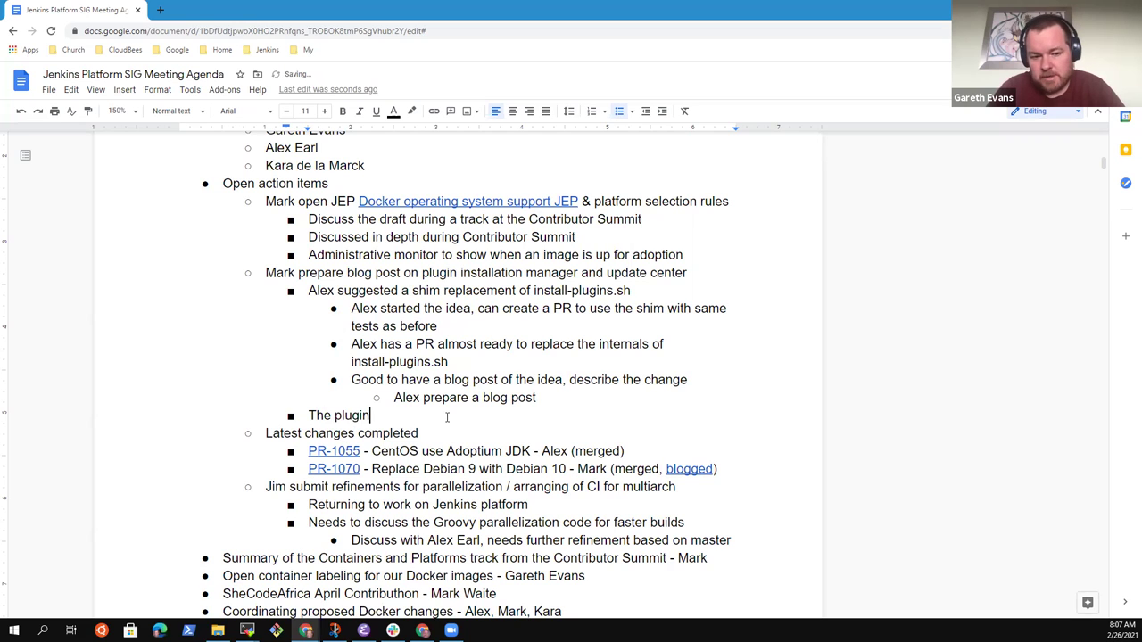
text(-installation-)
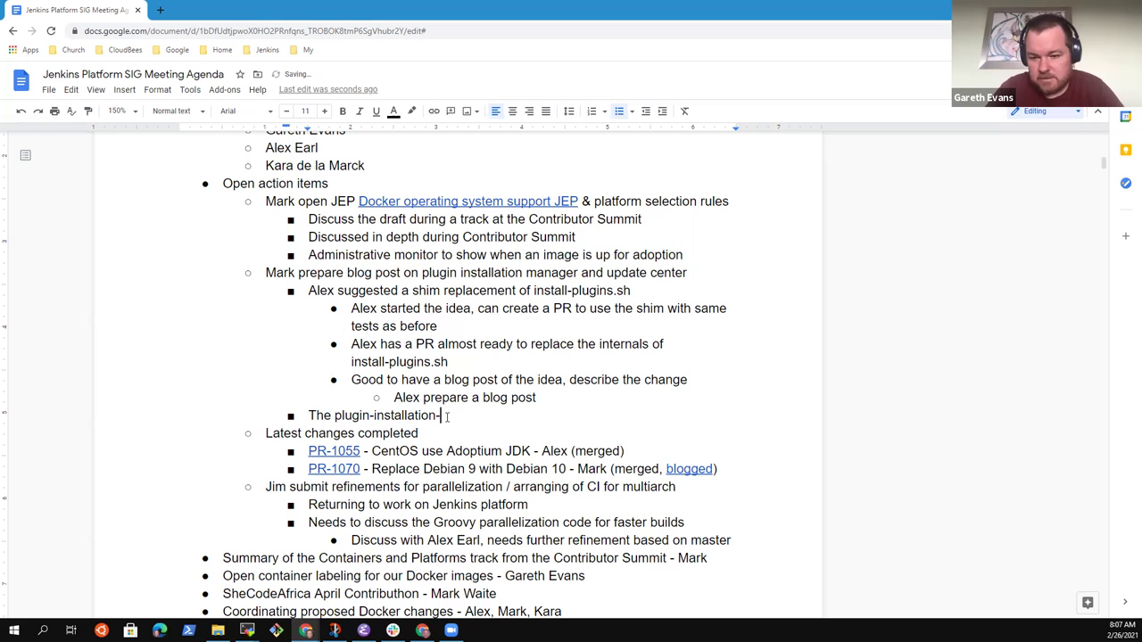
text(manager tool)
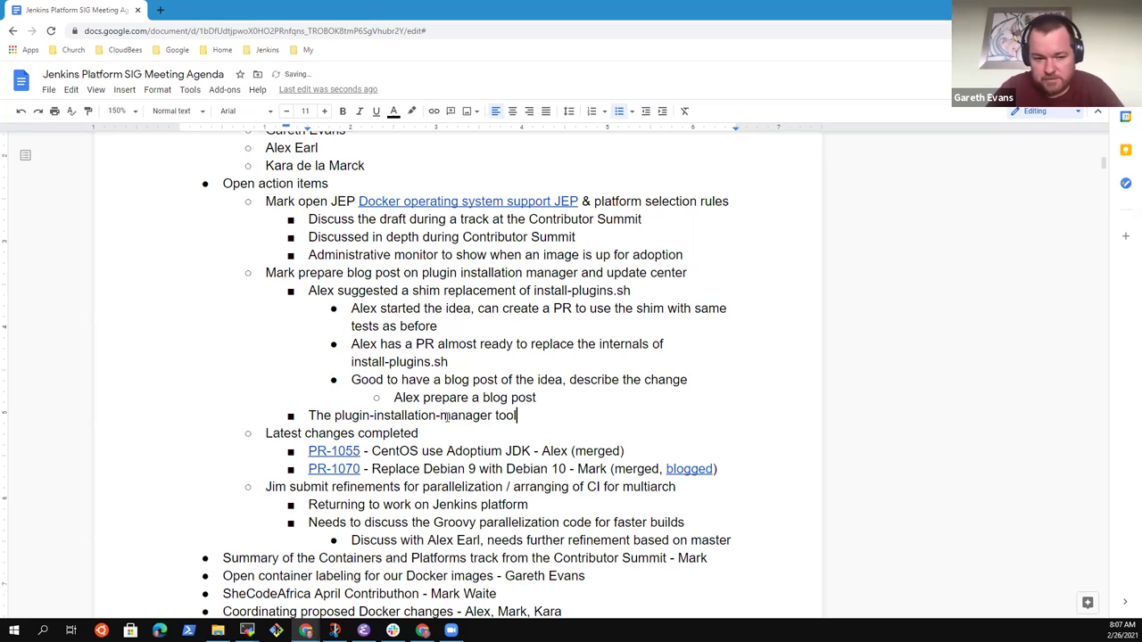
text( can update )
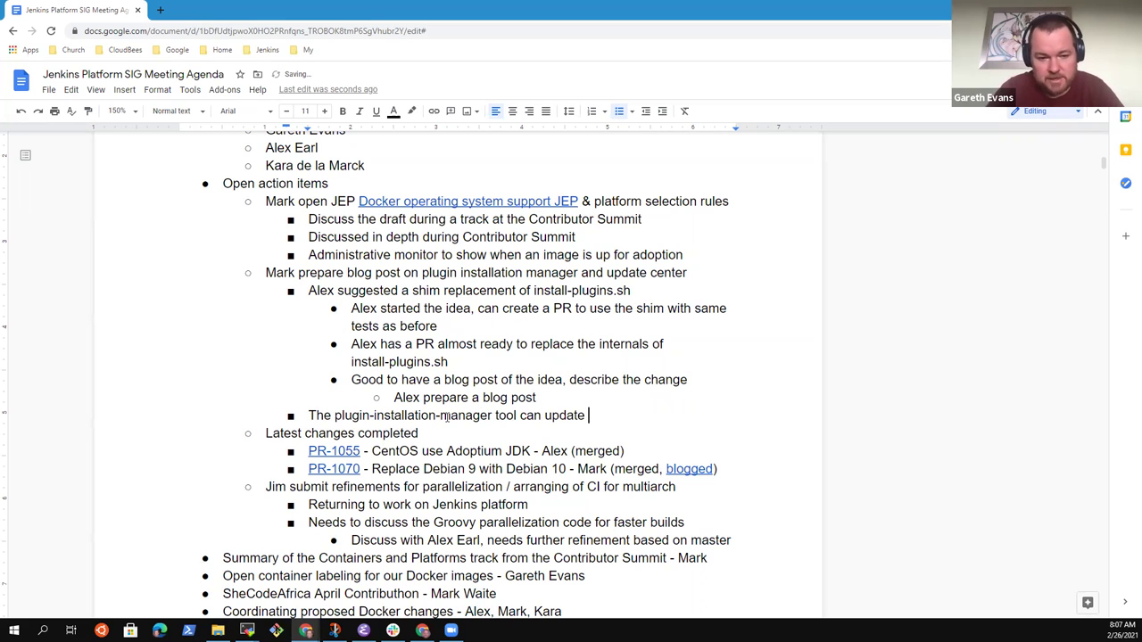
text(plugins.txt)
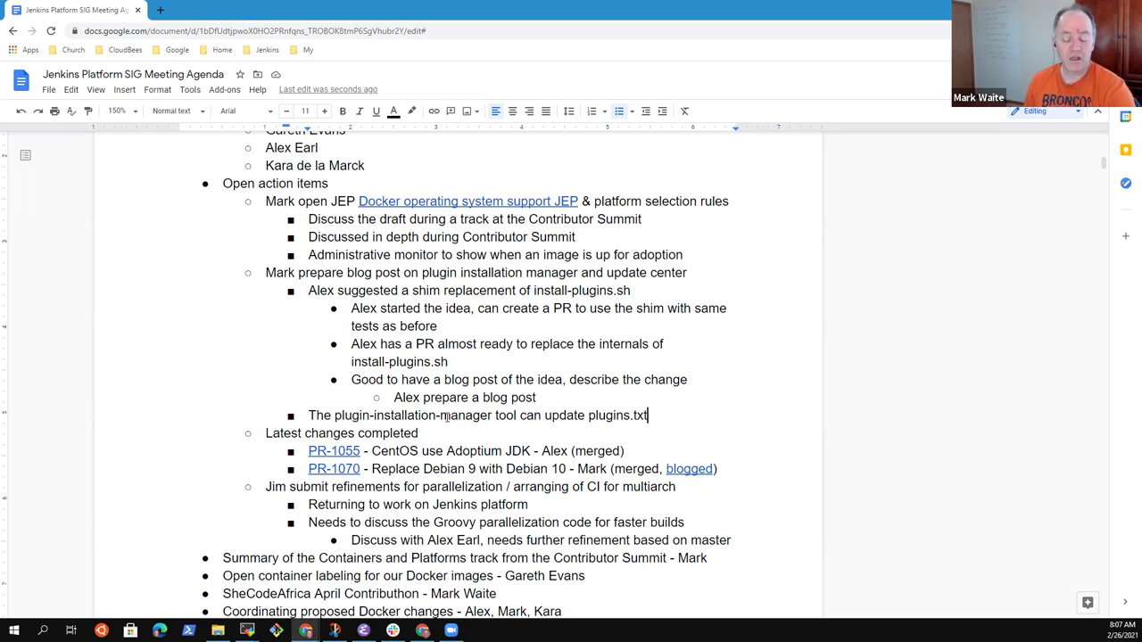
Review the notes under the shim replacement suggestion and highlight the one on the PR replacing the internals of install-plugins.sh
key(Up)
key(Up)
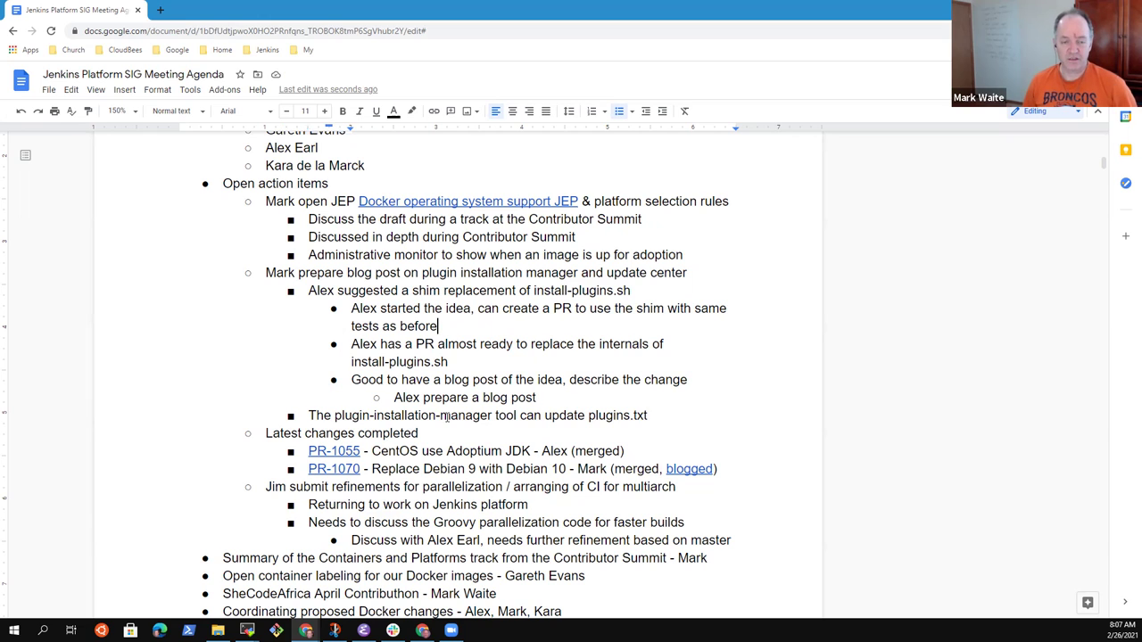
key(Up)
key(Up)
key(Up)
key(shift+End)
key(Down)
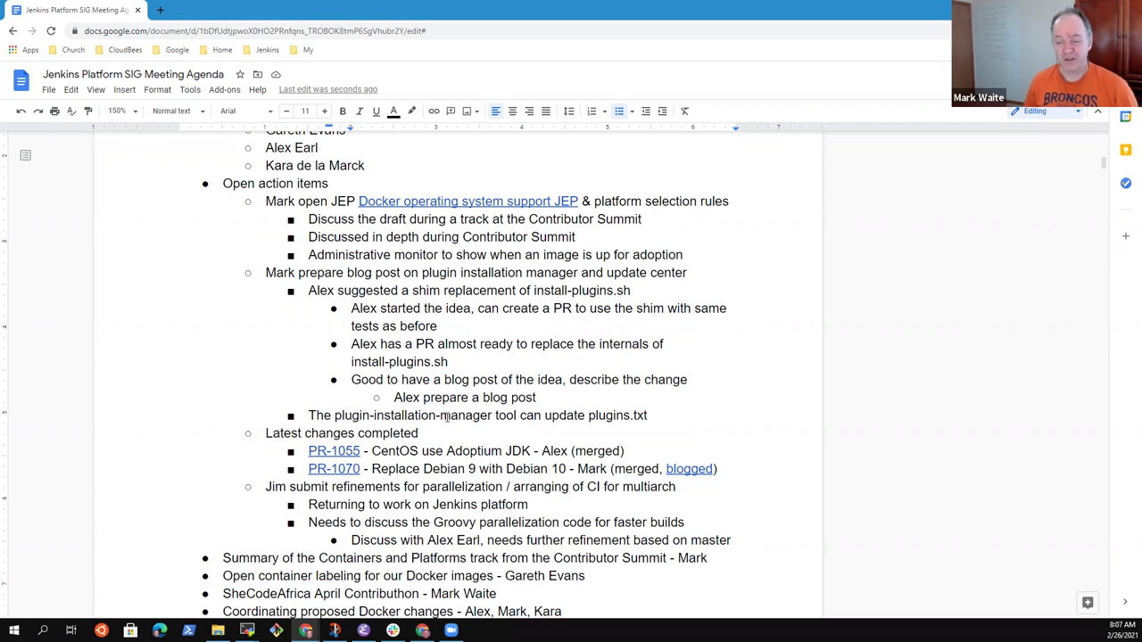
key(Down)
key(End)
key(Down)
key(Down)
key(Down)
key(Up)
key(Up)
key(Up)
key(Up)
key(Up)
key(Down)
key(Down)
key(Up)
key(Down)
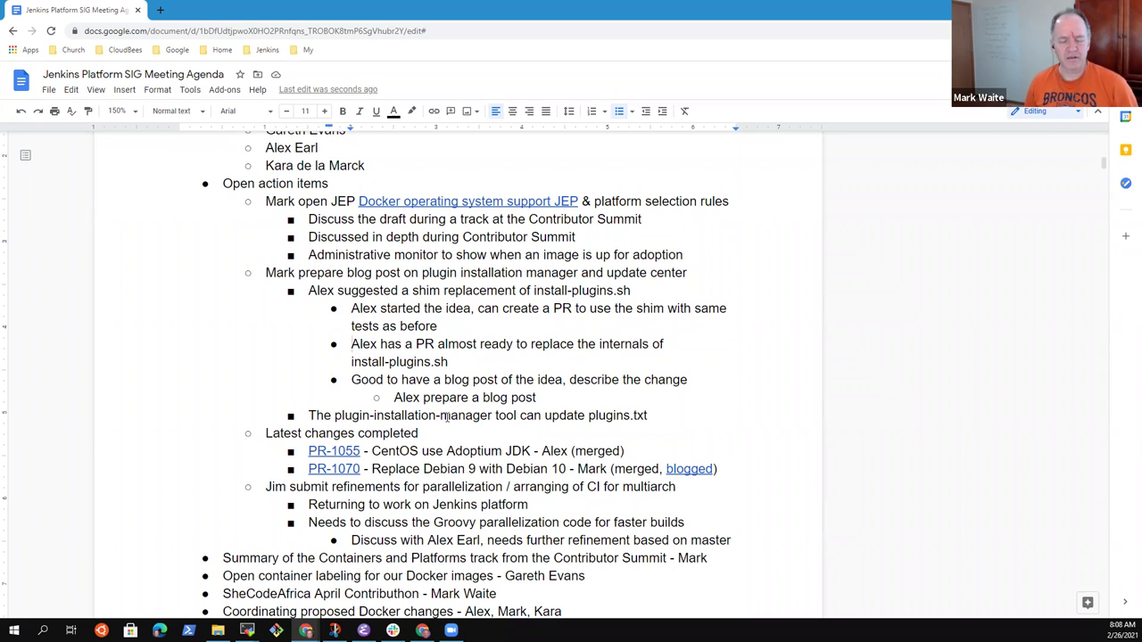
key(shift+Down)
key(shift+End)
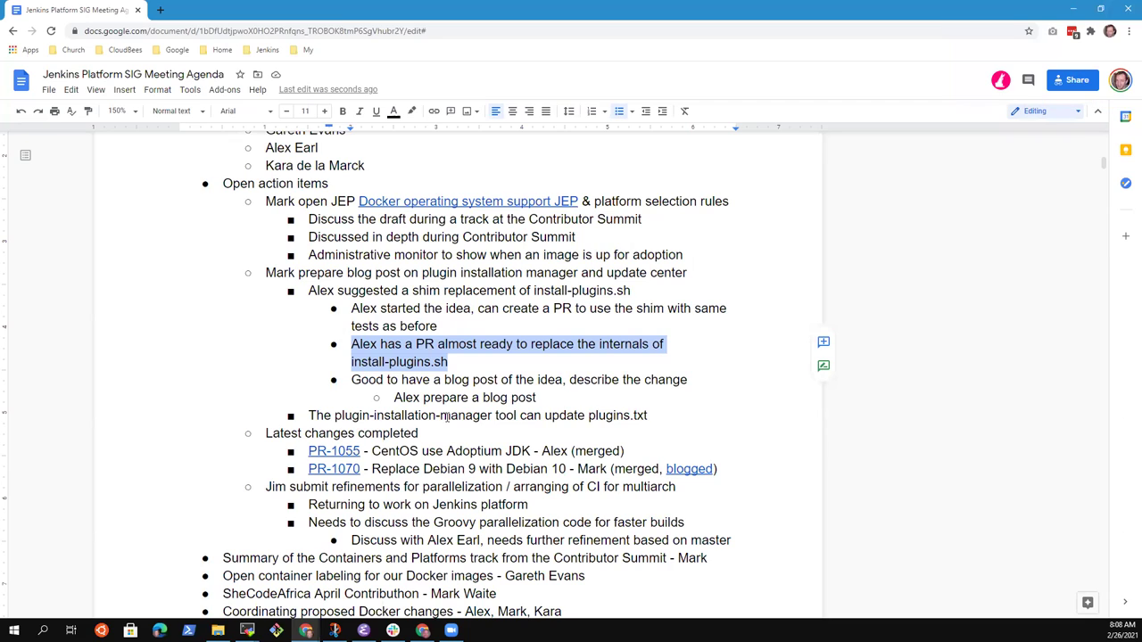
Remove the word "almost" from the note on the PR replacing the internals of install-plugins.sh
click(448, 400)
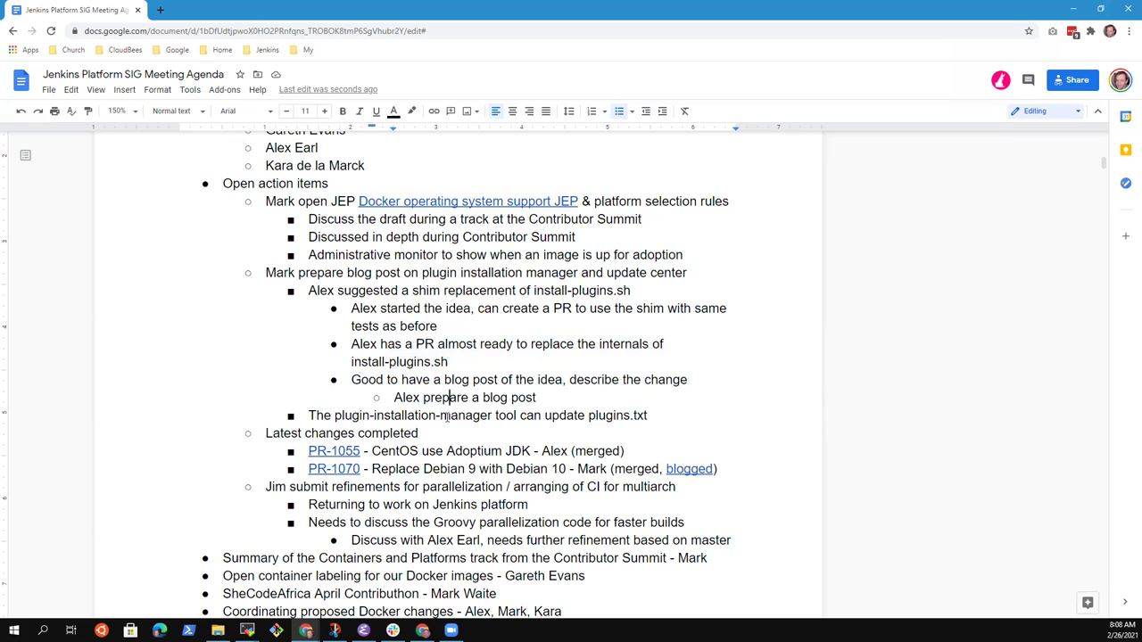
key(Up)
key(Up)
key(ctrl+shift+Left)
key(BackSpace)
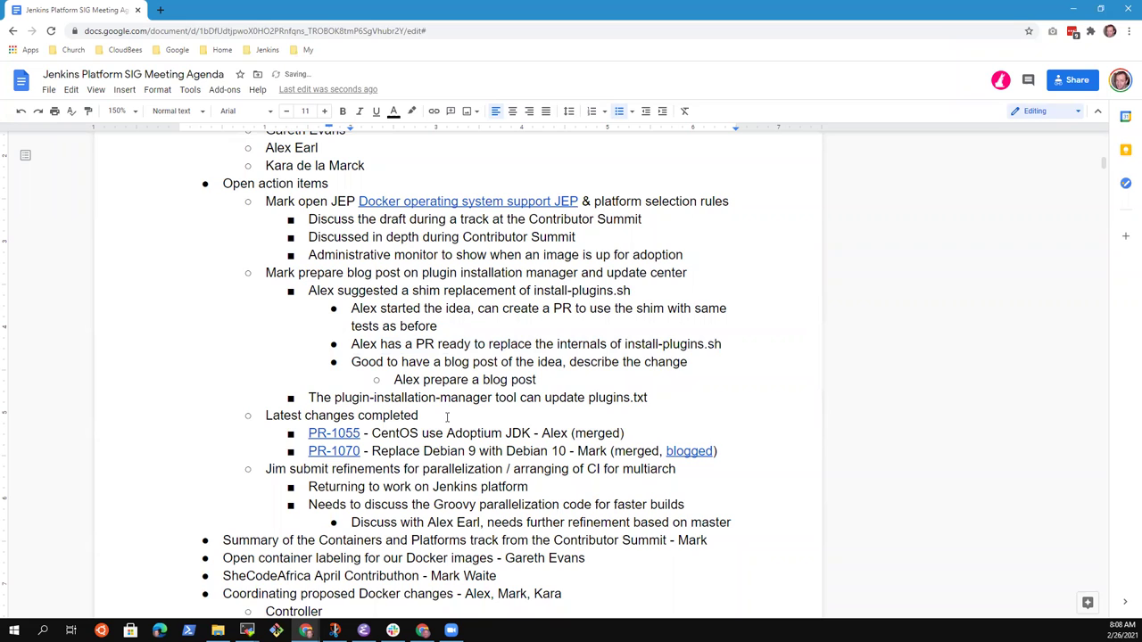
key(Down)
key(Down)
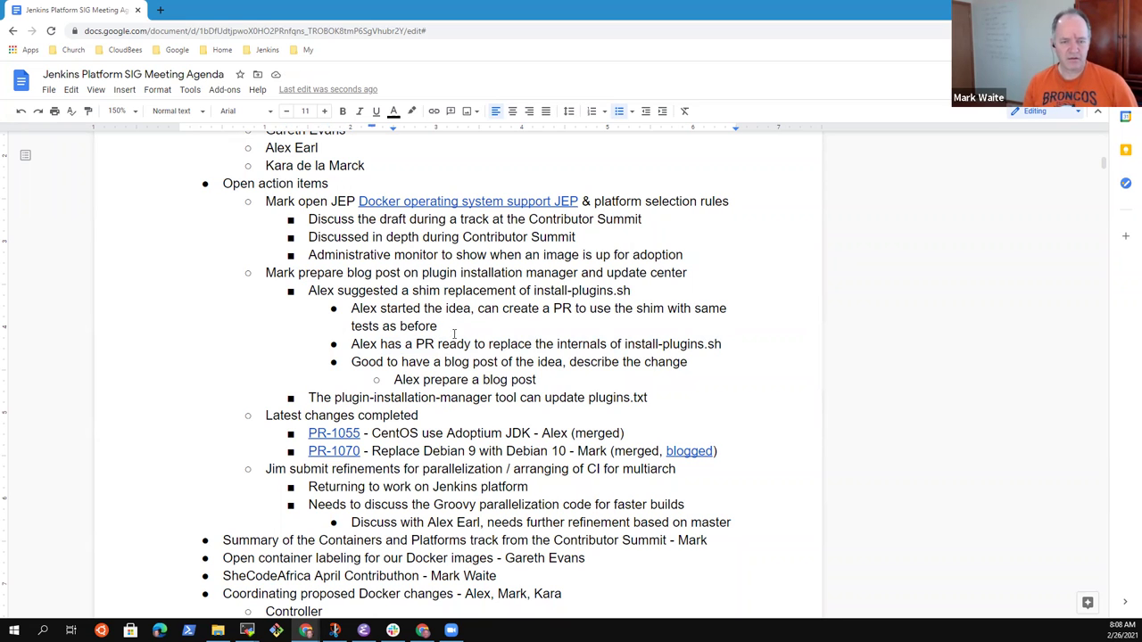
Delete the word "ready" from the note on the install-plugins.sh PR
click(488, 343)
key(ctrl+Left)
key(ctrl+shift+Left)
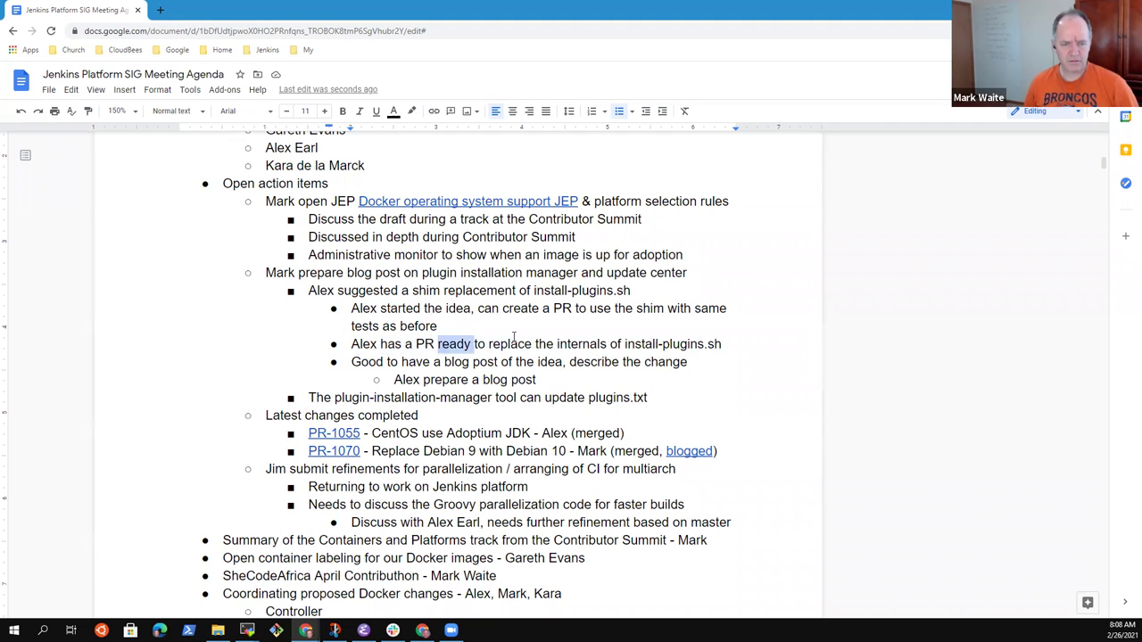
key(BackSpace)
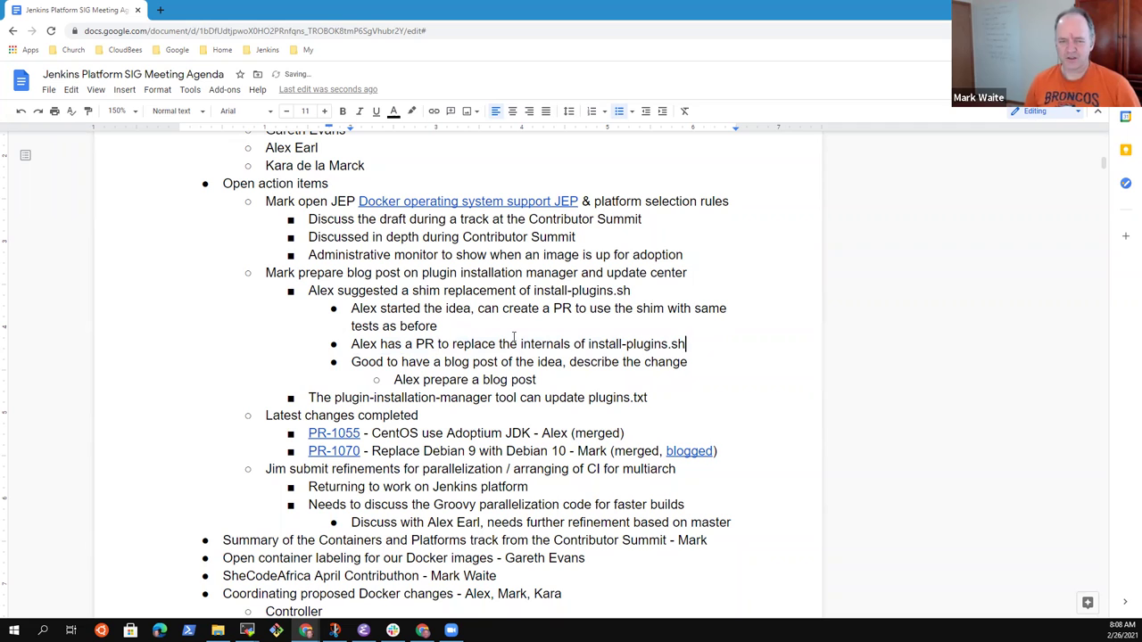
Reassign the "prepare a blog post" sub-item under the shim replacement notes by replacing the assignee's first name with the meeting host's
key(Down)
key(End)
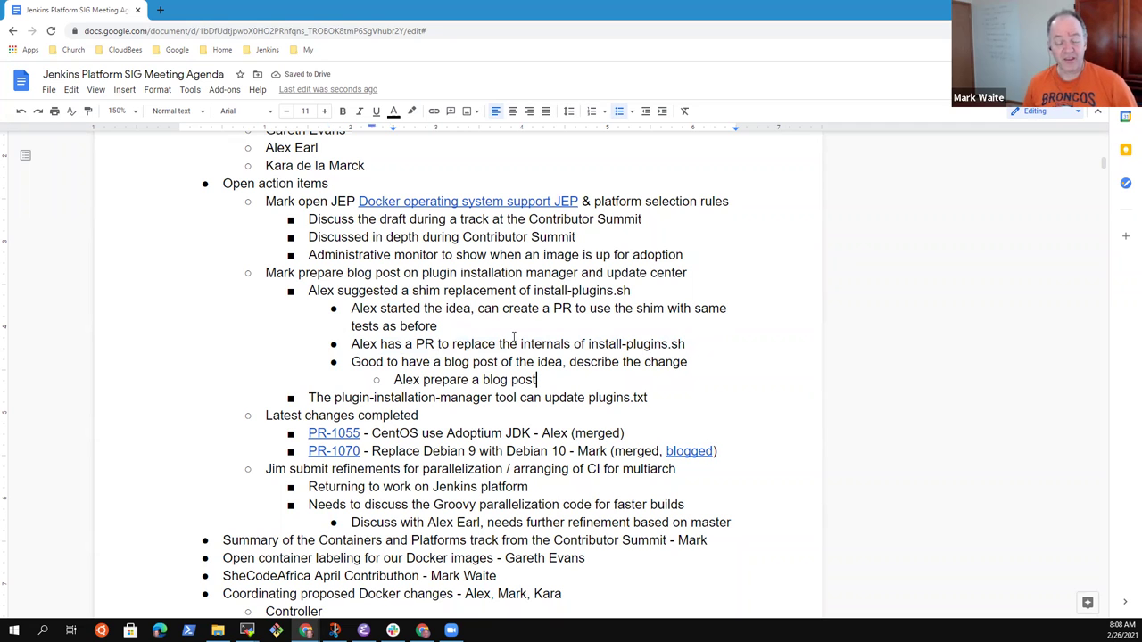
key(Down)
key(ctrl+Left)
key(ctrl+Left)
key(ctrl+Left)
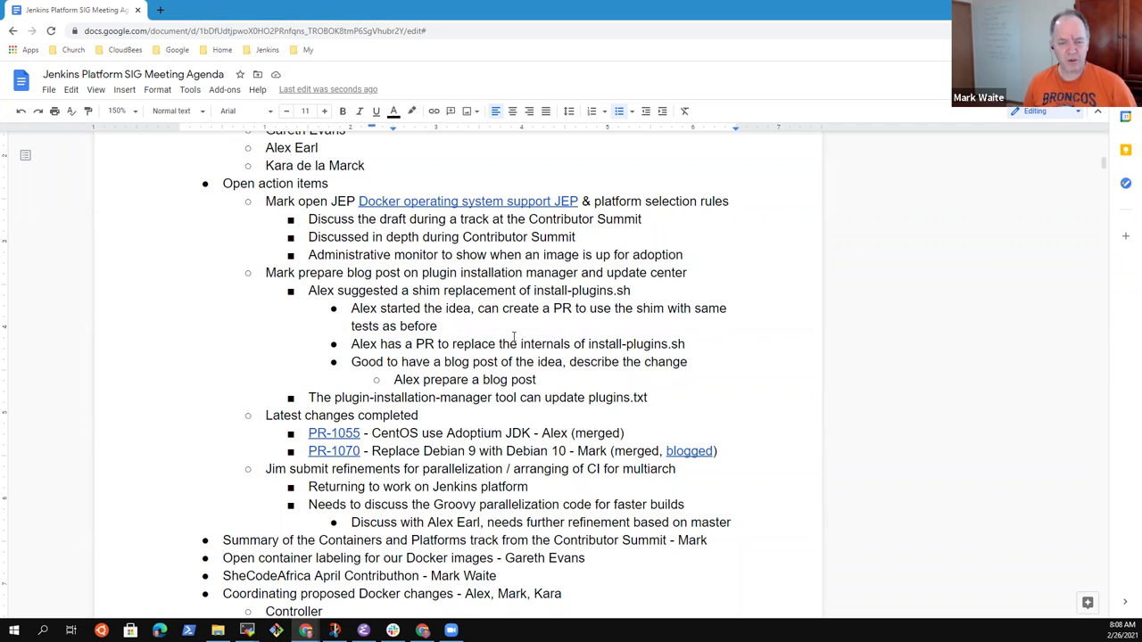
key(ctrl+shift+Left)
text(Mark)
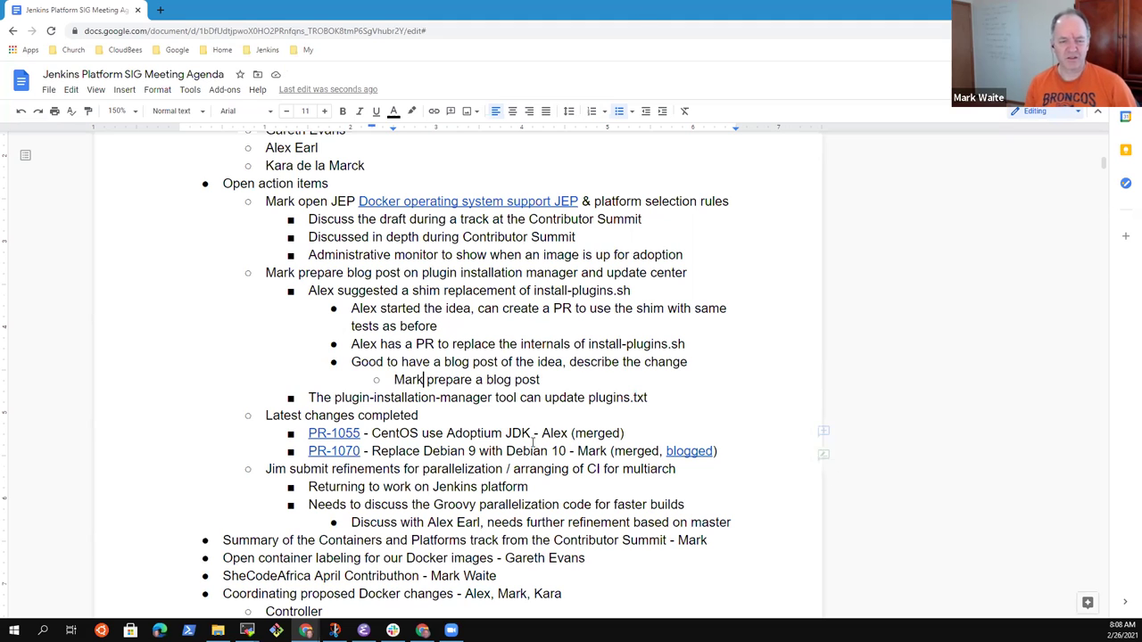
click(561, 384)
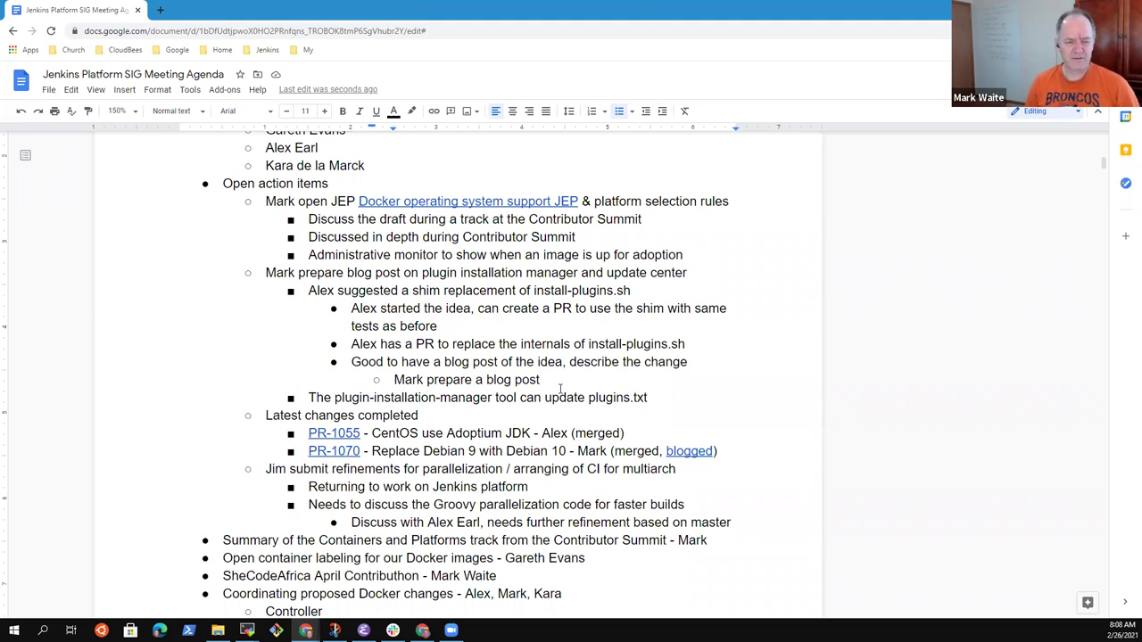
key(Home)
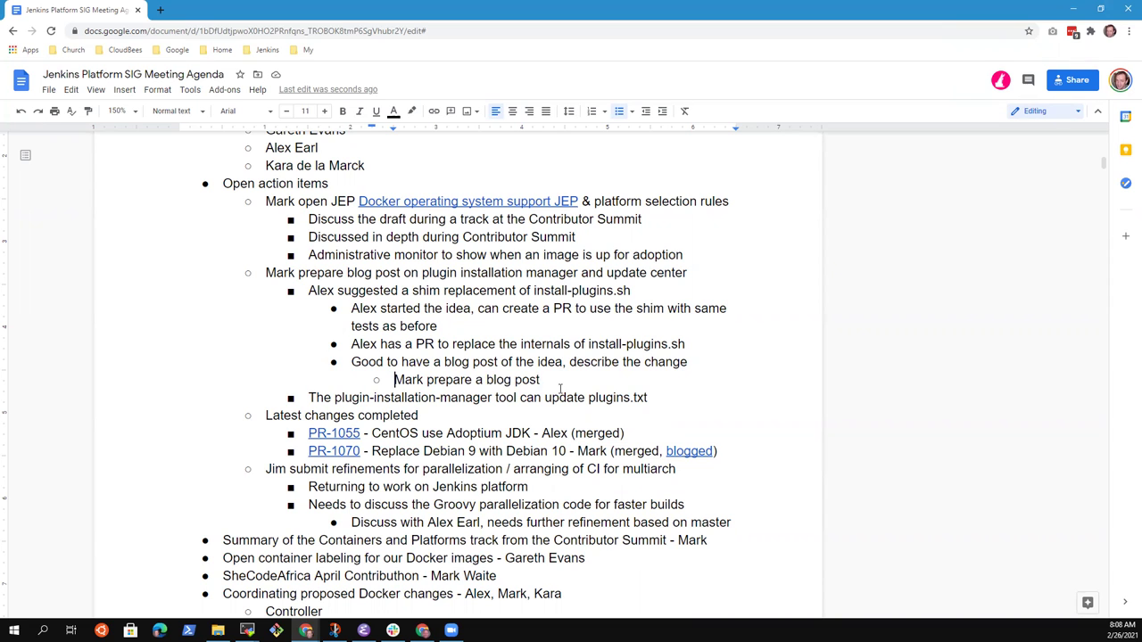
Review the entries under "Latest changes completed", highlighting the PR-1070 line and the PR-1055 line
scroll(444, 375, down, 1)
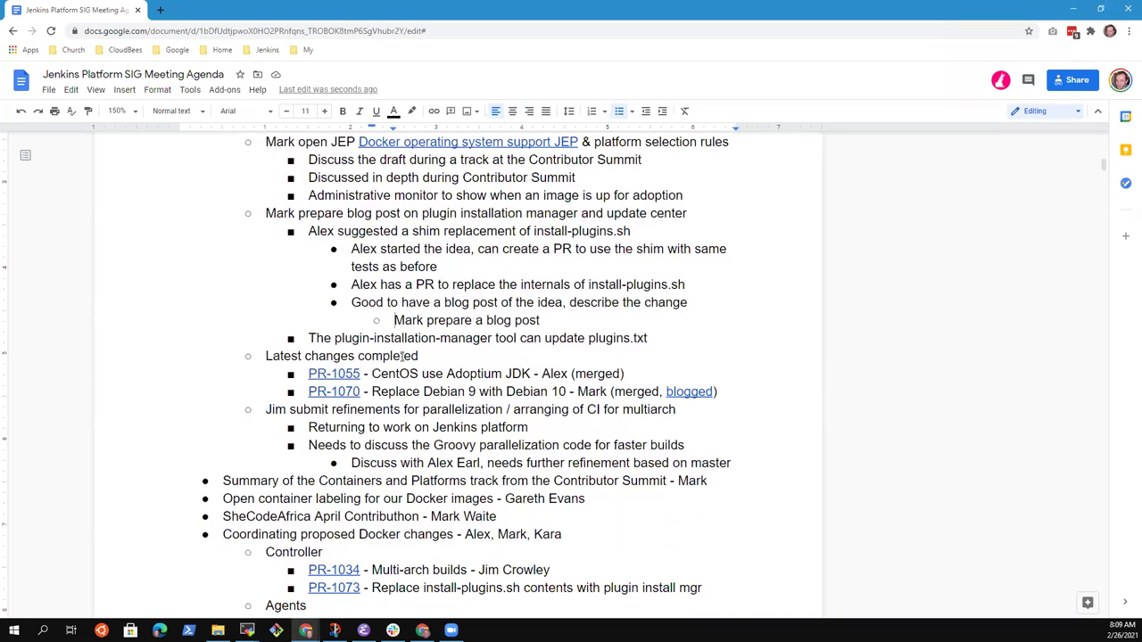
click(473, 357)
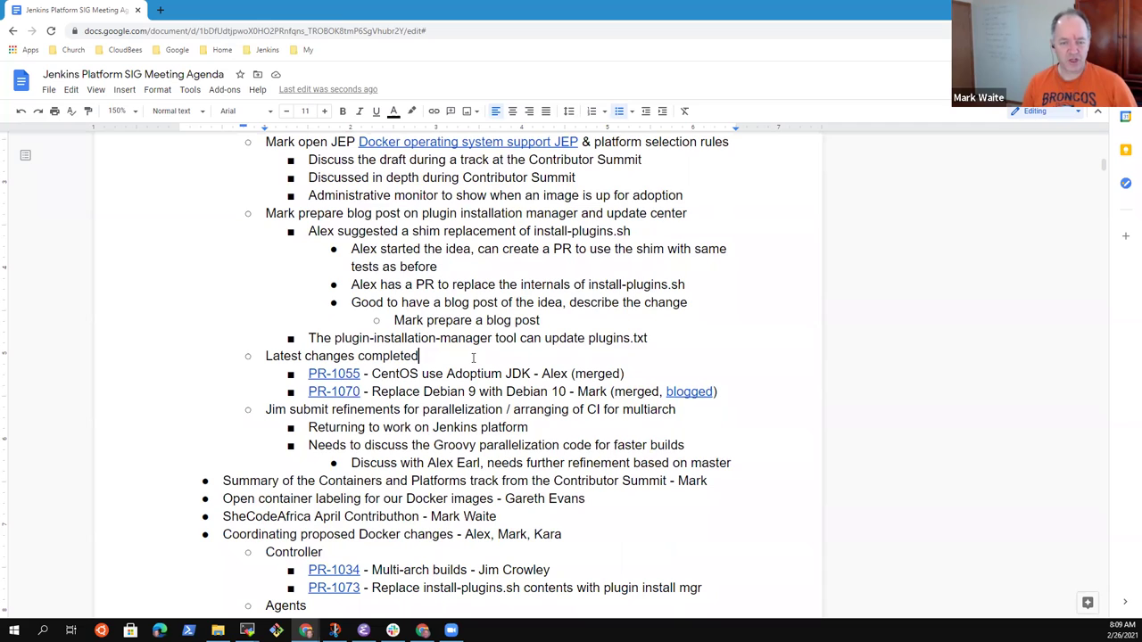
key(Down)
key(Down)
key(Home)
key(shift+End)
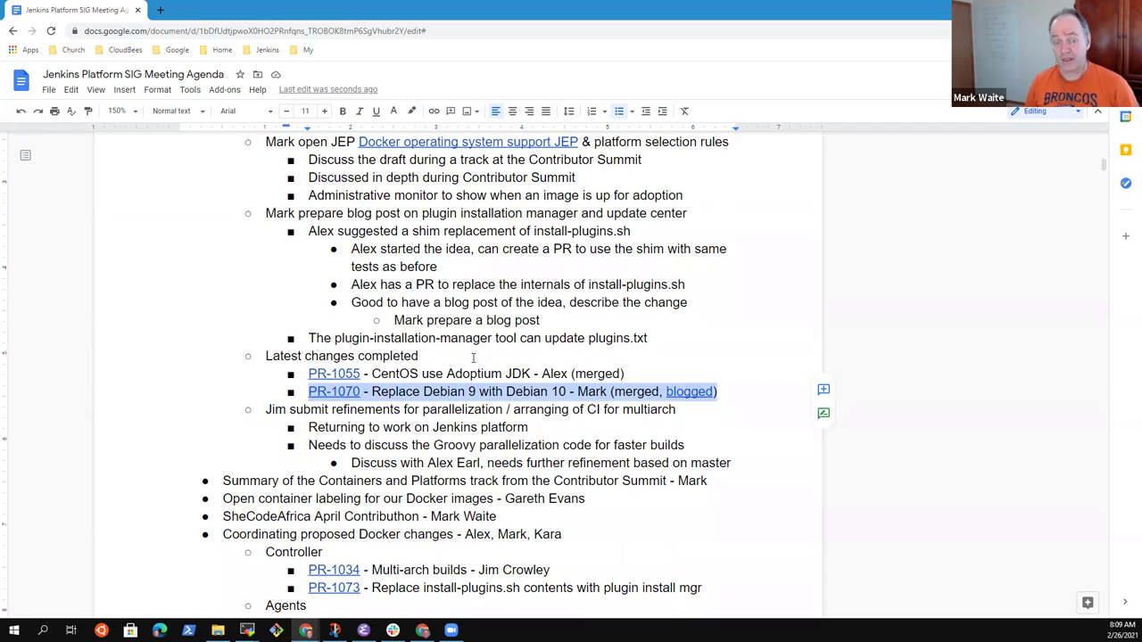
key(Left)
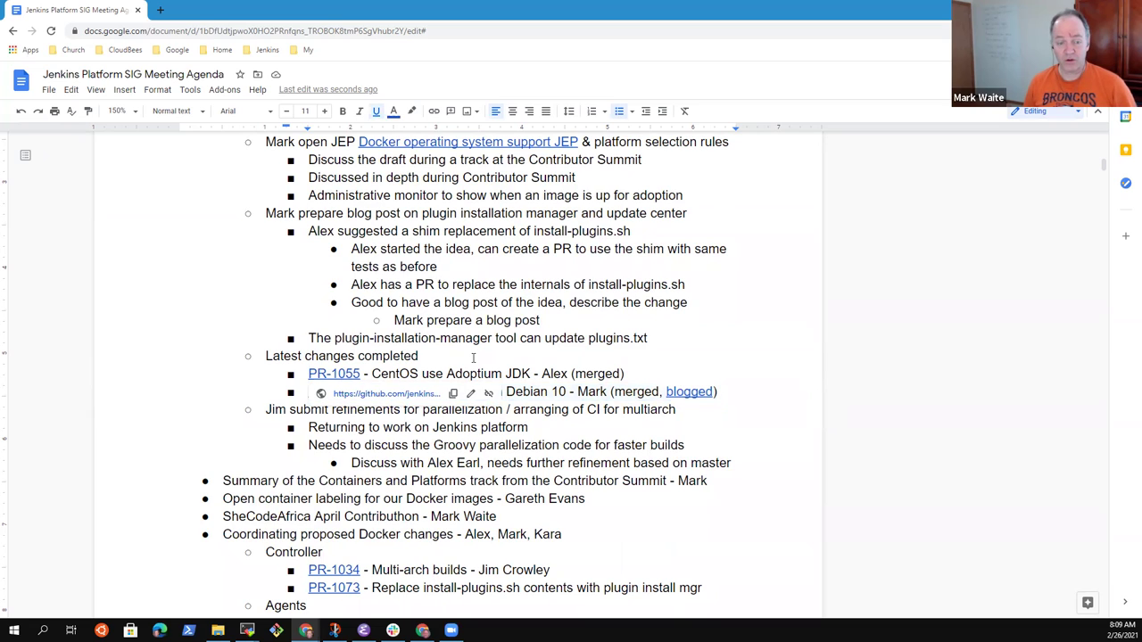
key(Up)
key(shift+End)
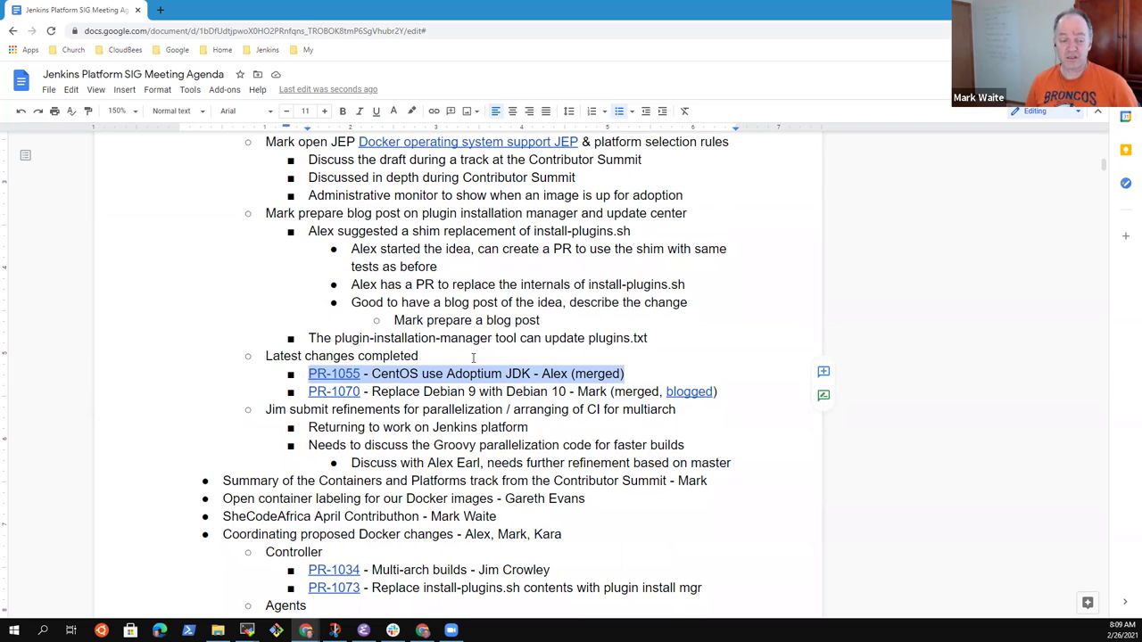
Review the action item on refinements for parallelization / arranging of CI for multiarch and highlight its line
key(Down)
key(Down)
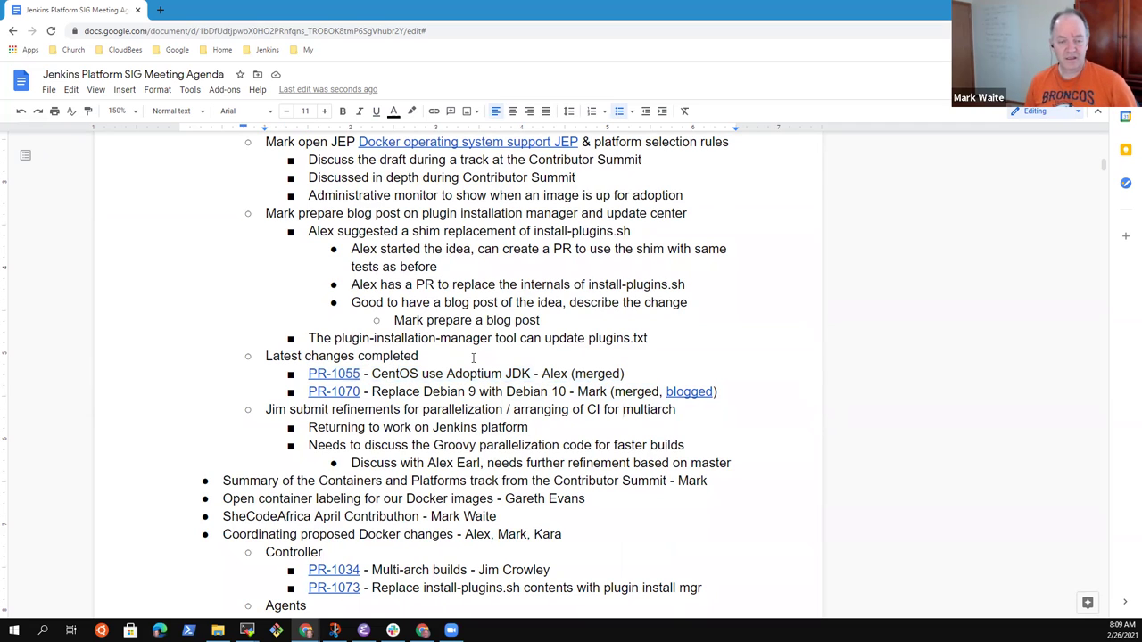
key(Home)
key(shift+End)
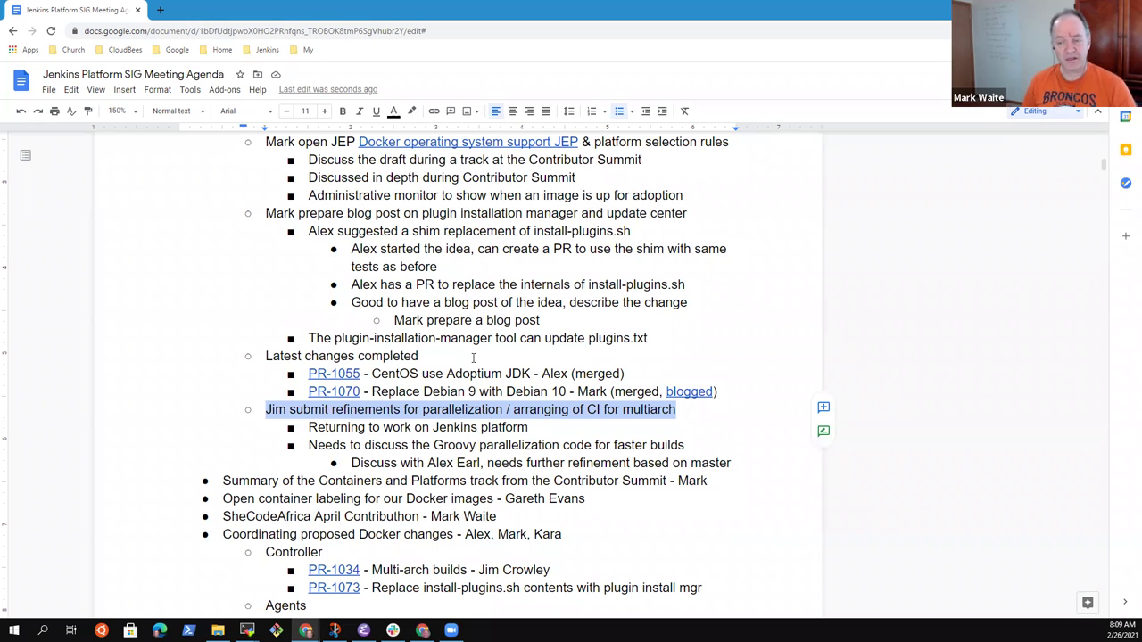
key(Right)
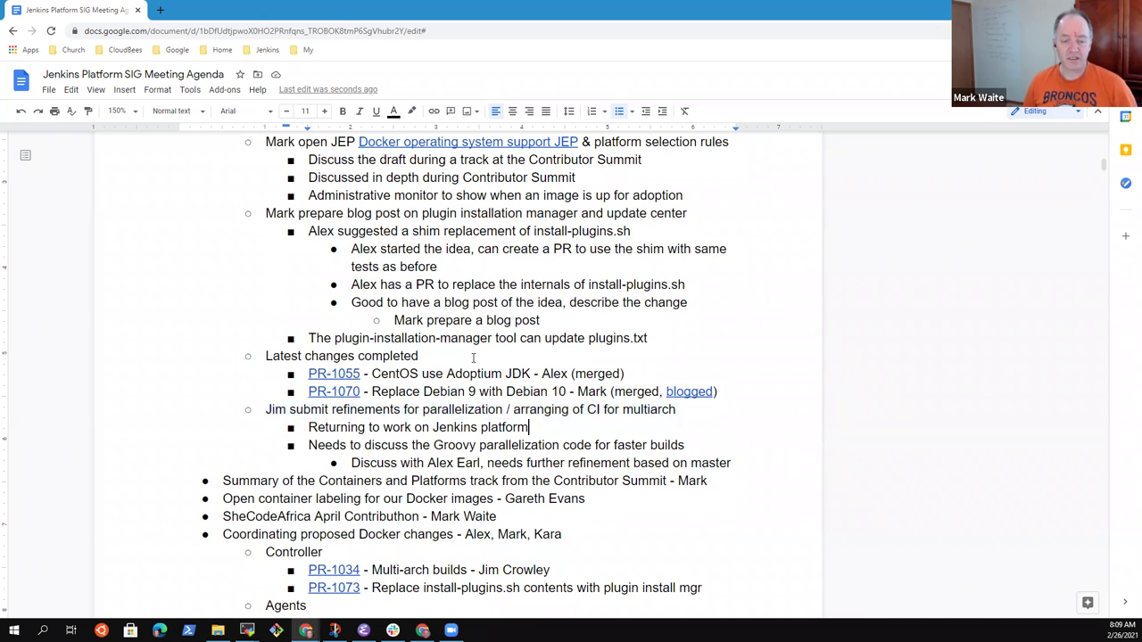
key(Home)
key(shift+End)
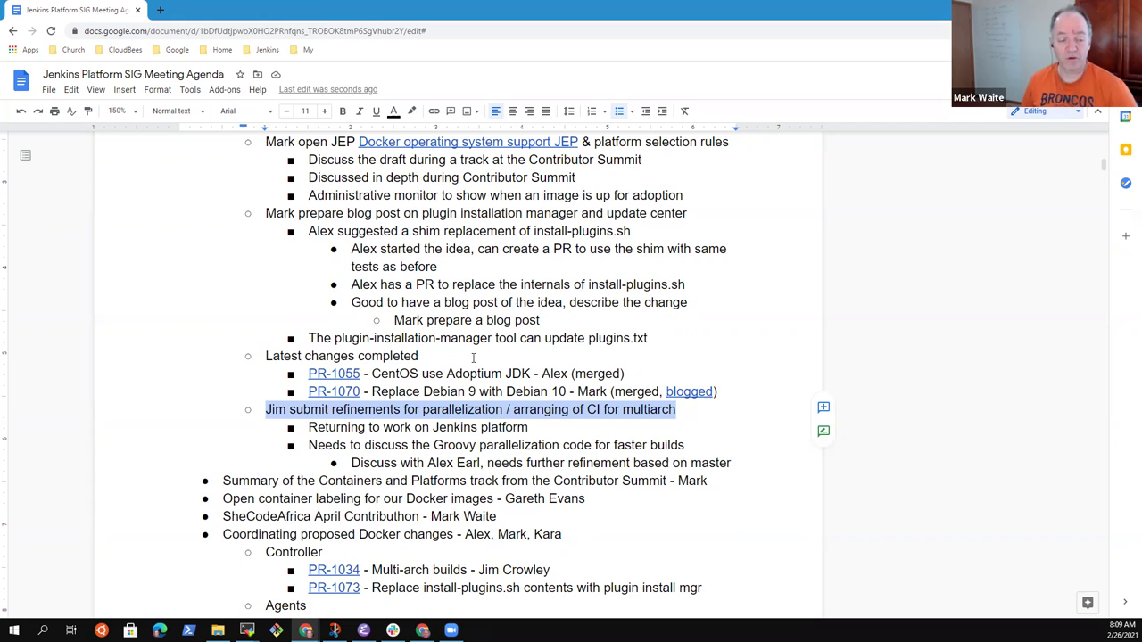
key(Down)
key(Down)
key(Down)
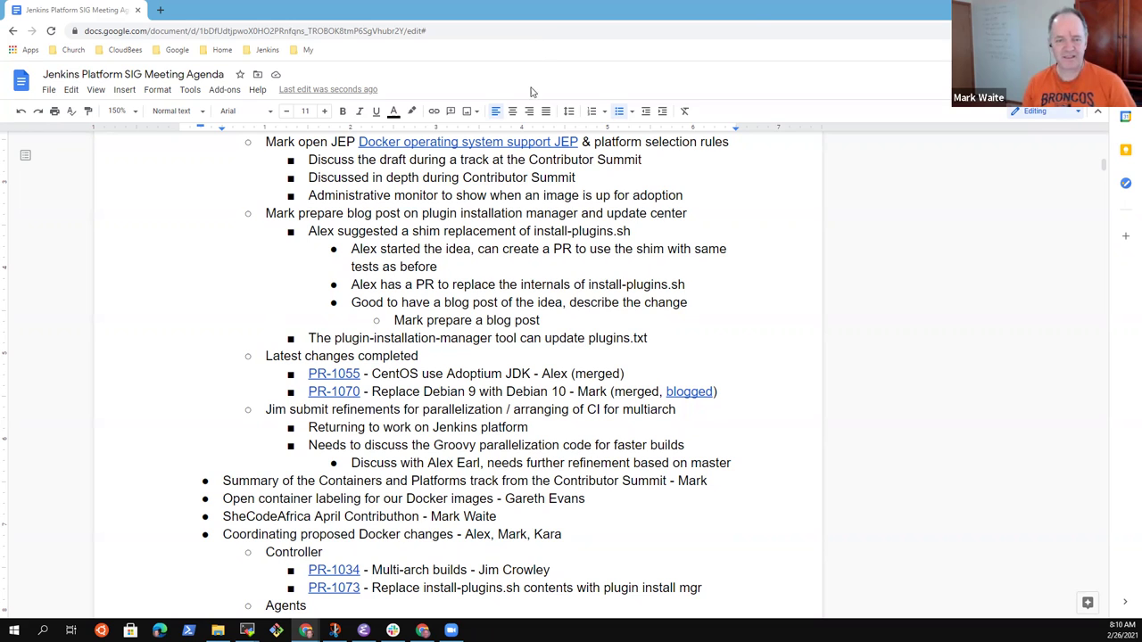
Switch to the Contributor Summit Closing Session presentation and highlight "Continue 2020 roadmap work" on the Containers and Platforms results slide
key(alt+Tab)
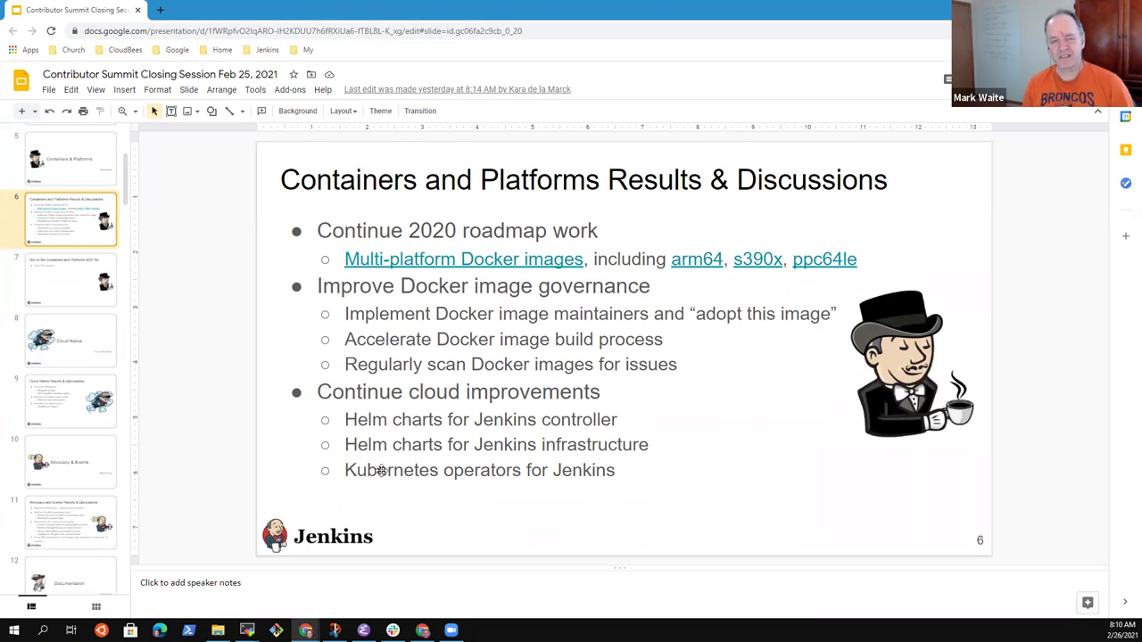
click(332, 230)
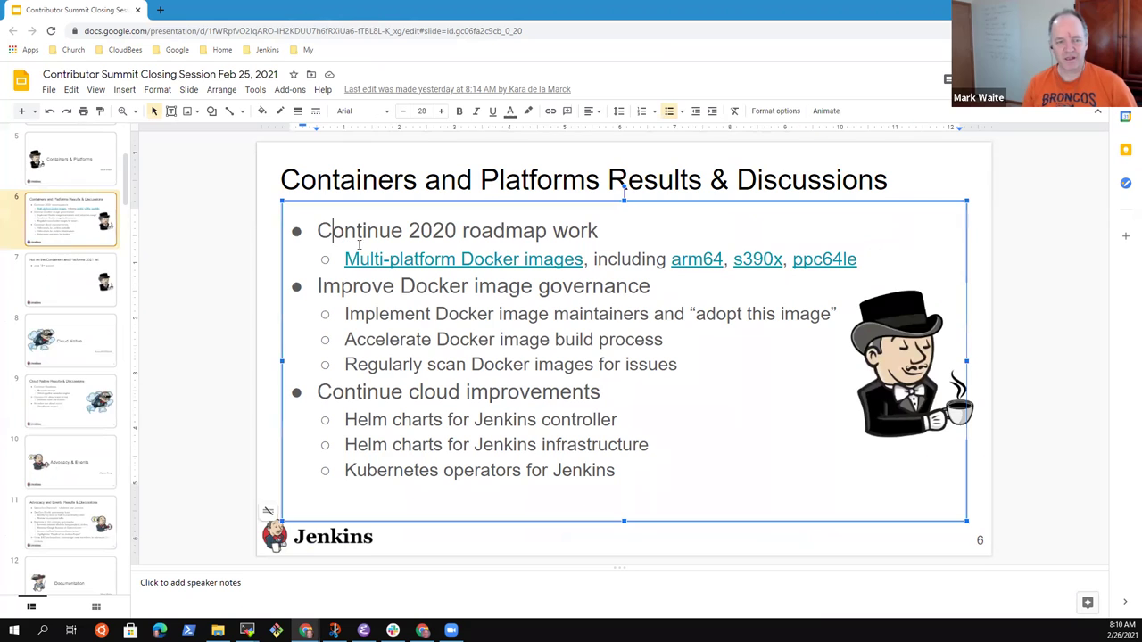
key(Home)
key(shift+End)
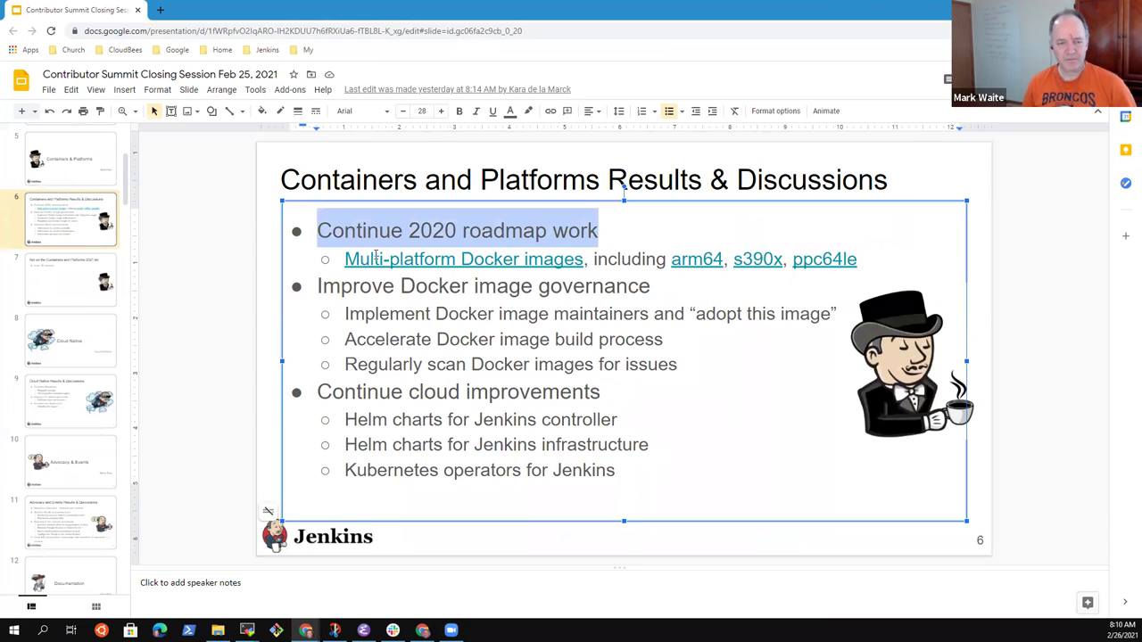
key(Down)
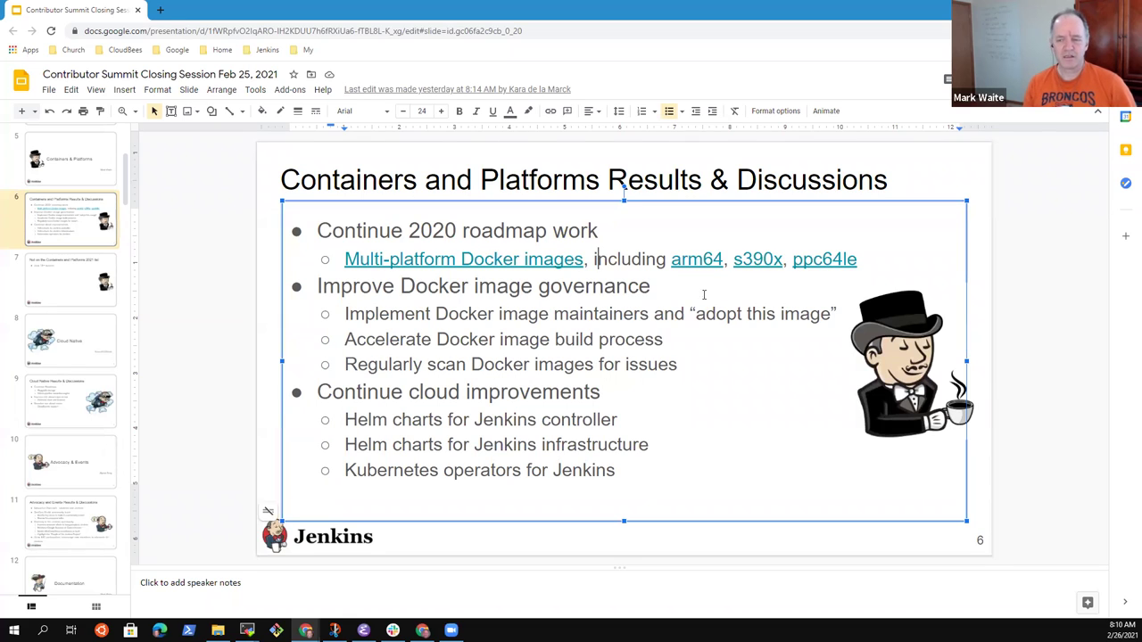
Highlight in turn the "Improve Docker image governance" heading and its points on image maintainers and the accelerated build process
click(542, 274)
key(Home)
key(shift+End)
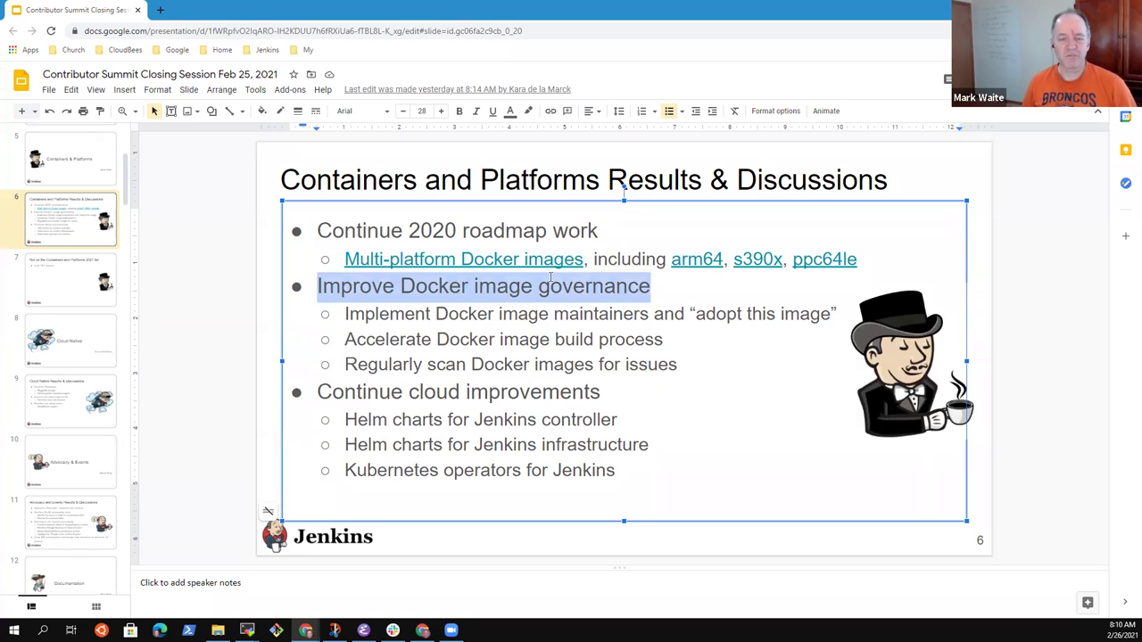
key(Down)
key(Home)
key(shift+End)
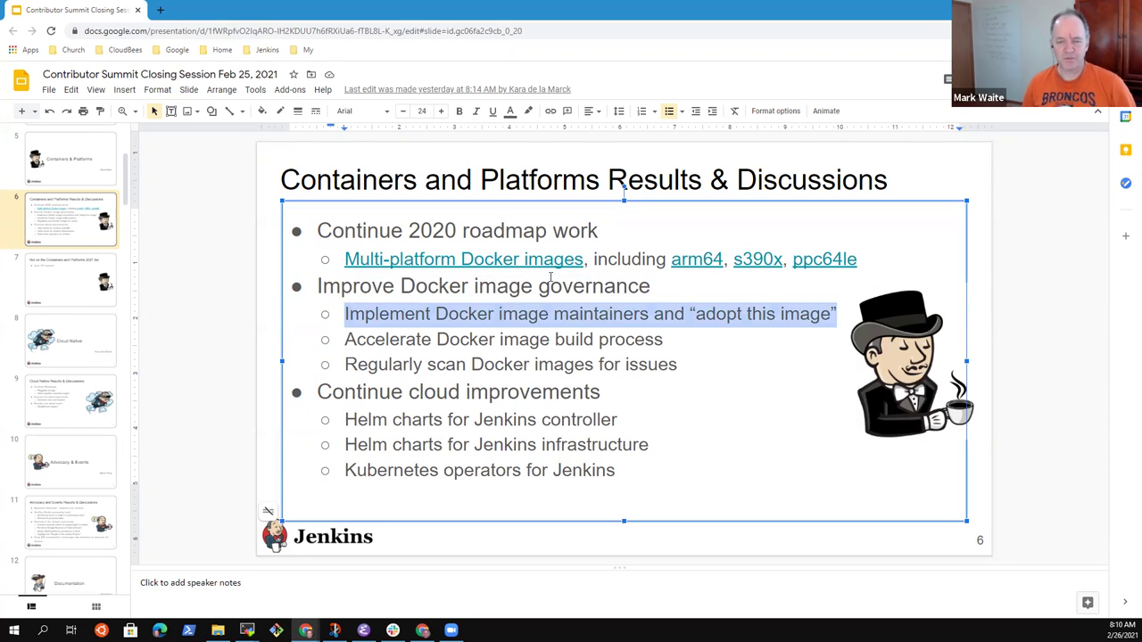
key(Down)
key(Home)
key(shift+End)
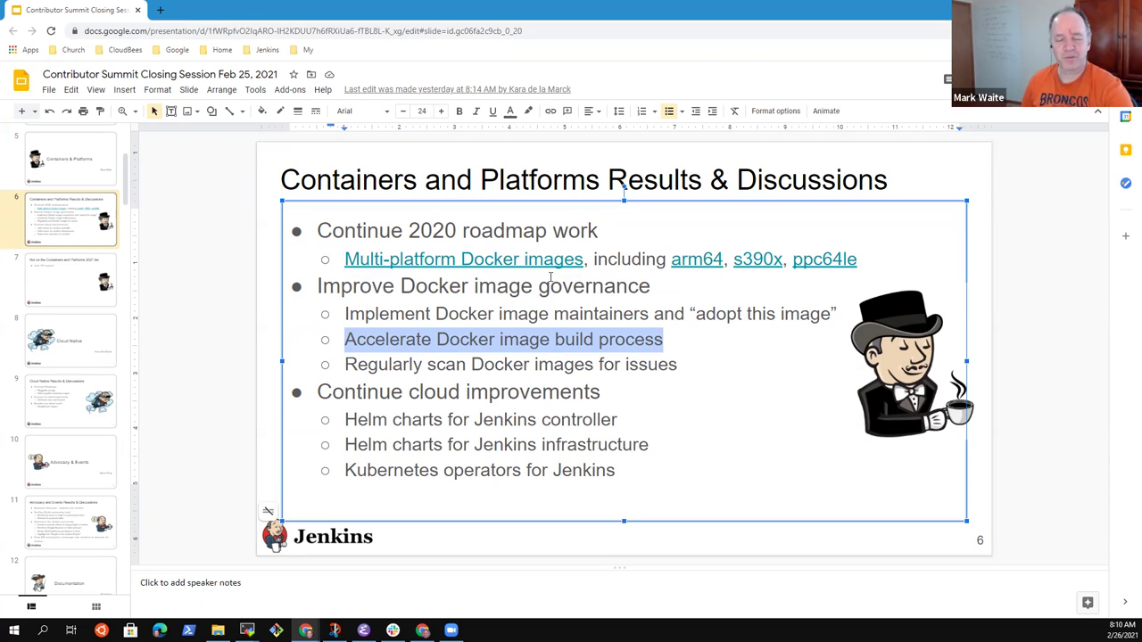
Highlight the point "Regularly scan Docker images for issues" for discussion
key(Down)
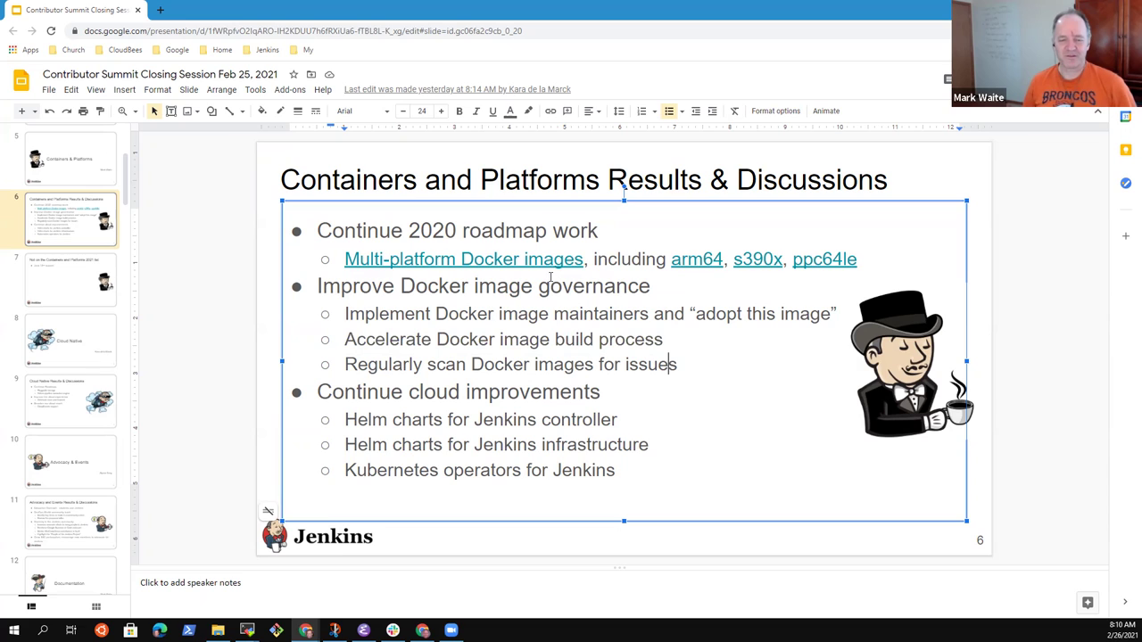
key(Up)
key(Down)
key(Home)
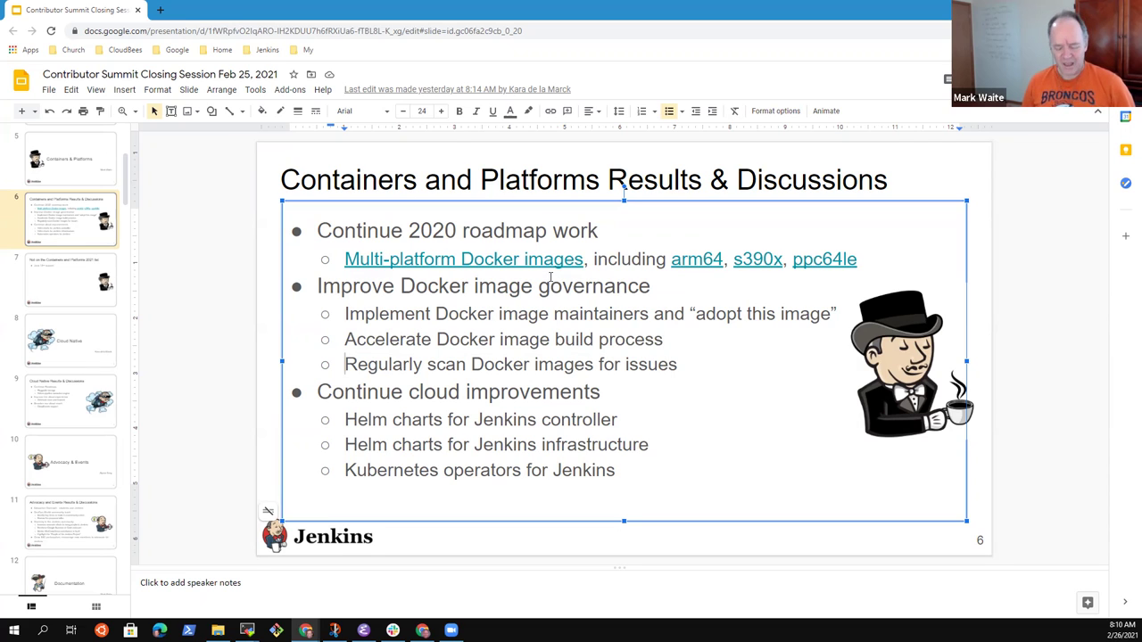
key(shift+End)
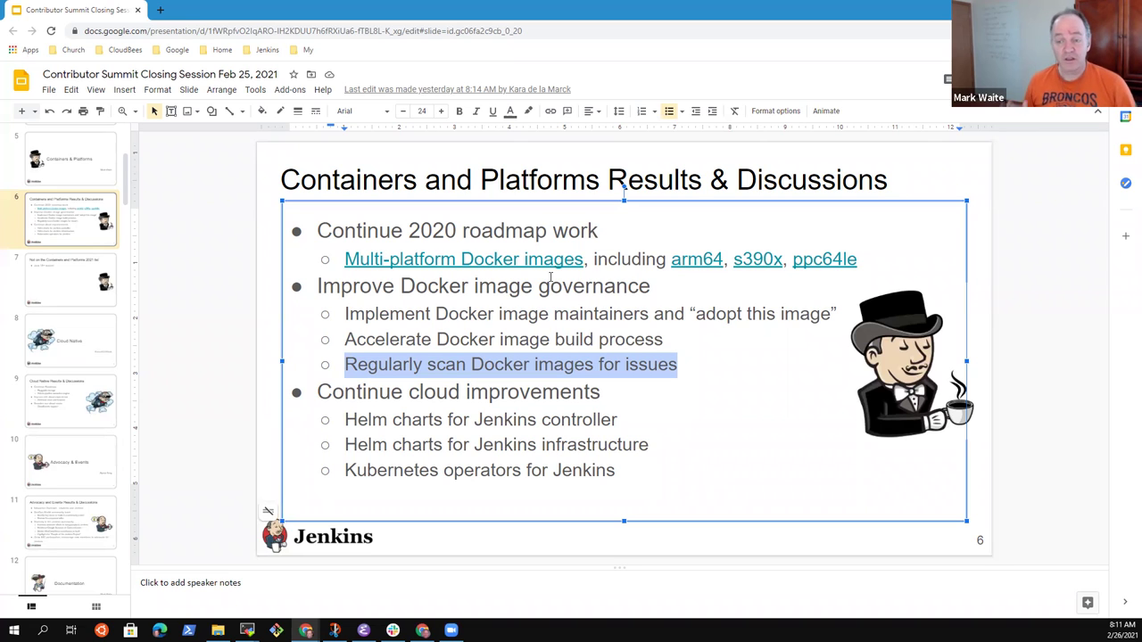
key(Up)
key(Down)
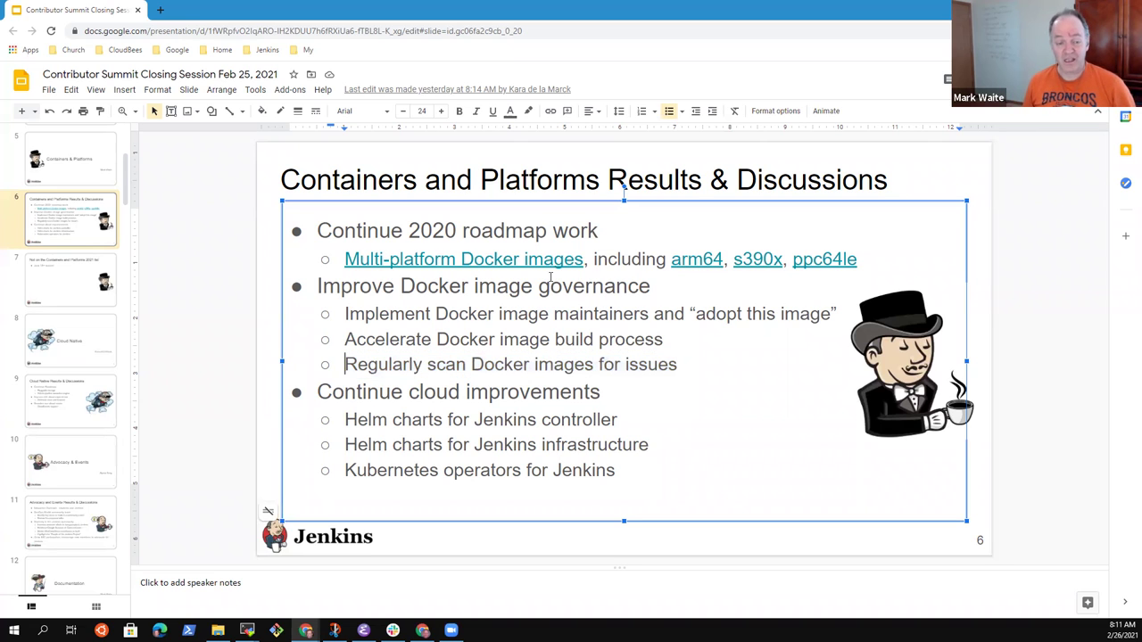
key(shift+End)
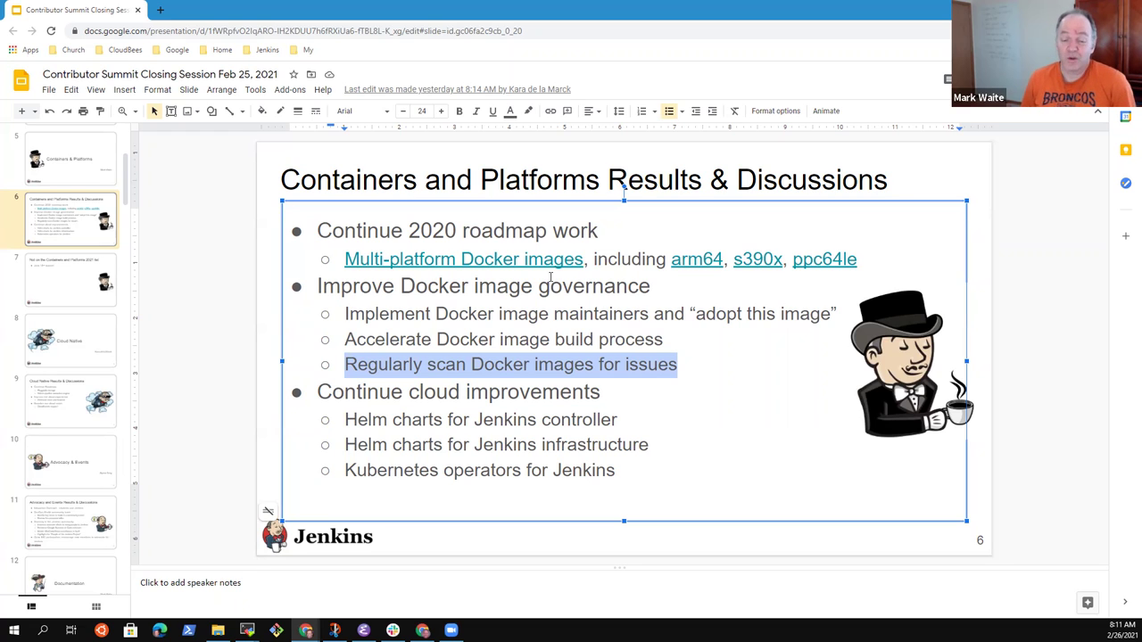
key(Up)
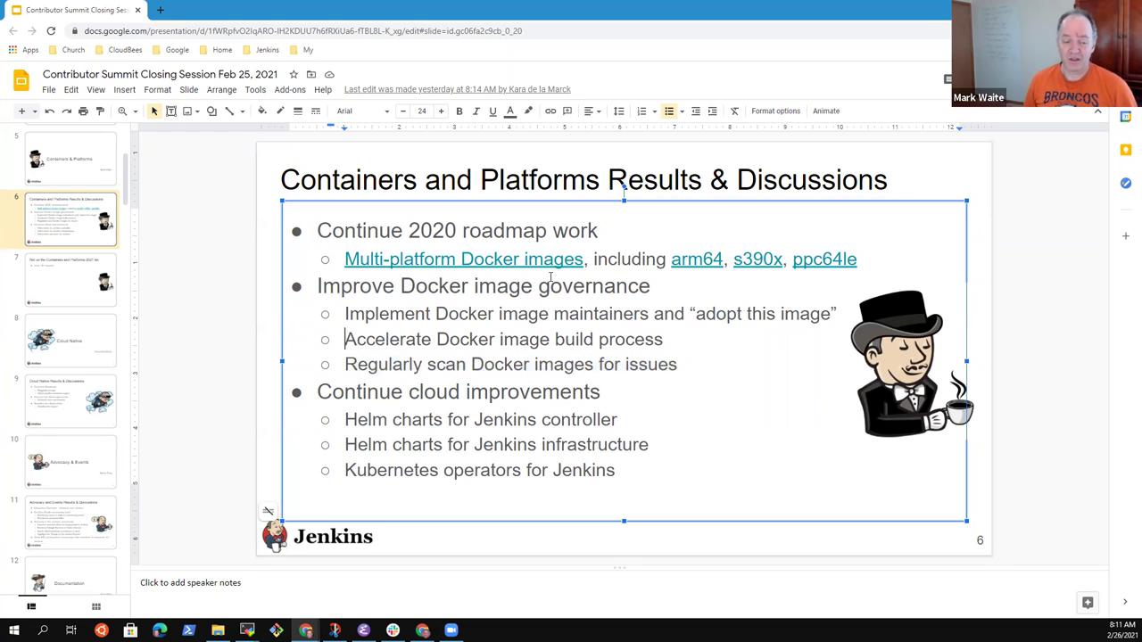
key(Down)
key(shift+End)
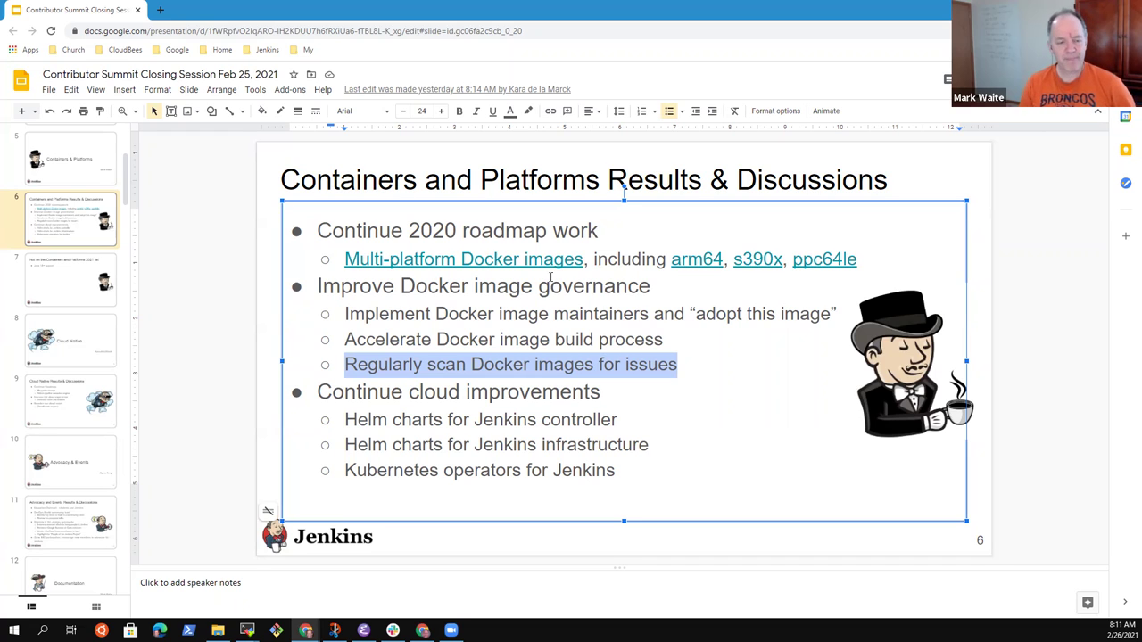
Highlight in turn the "Continue cloud improvements" heading and its points on Helm charts for Jenkins infrastructure and for the Jenkins controller
key(Down)
key(Home)
key(shift+End)
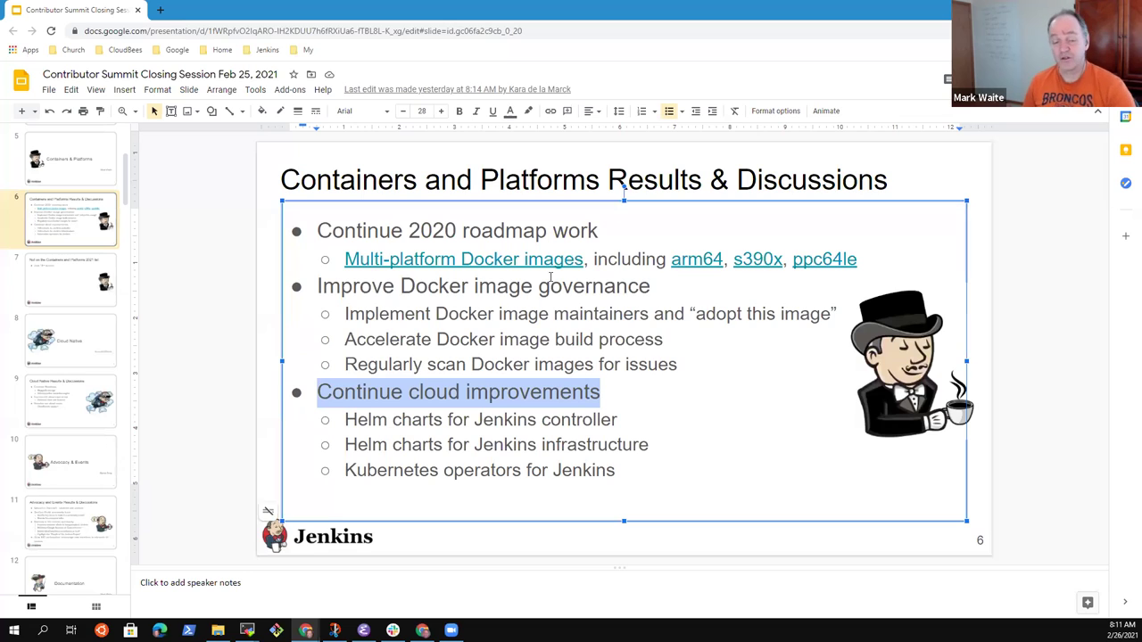
key(Down)
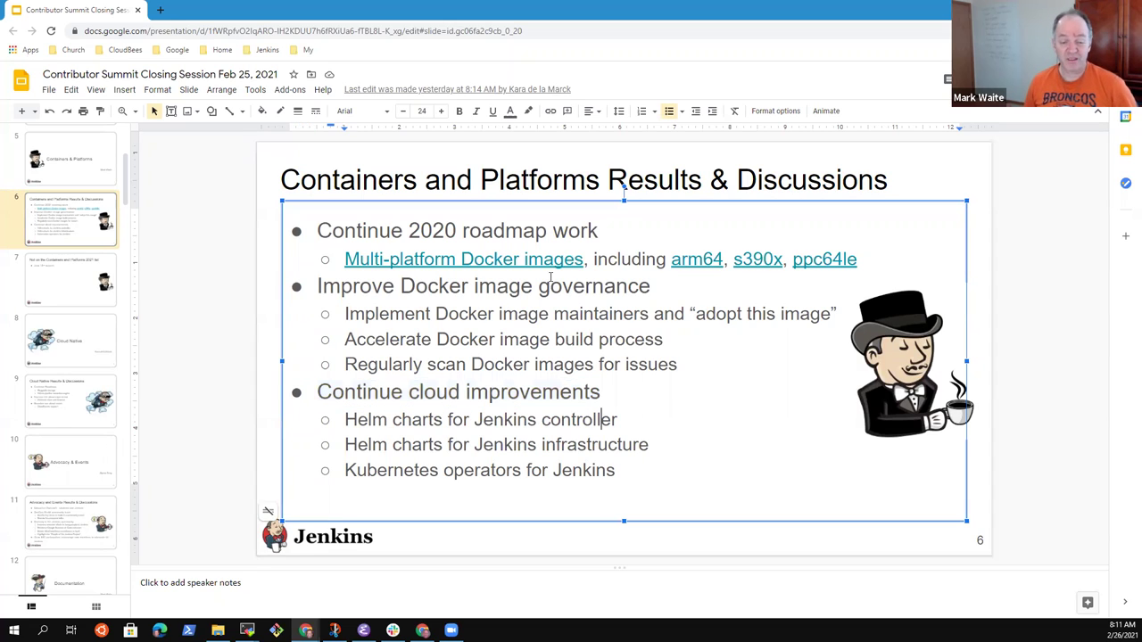
key(Up)
key(Down)
key(Home)
key(Down)
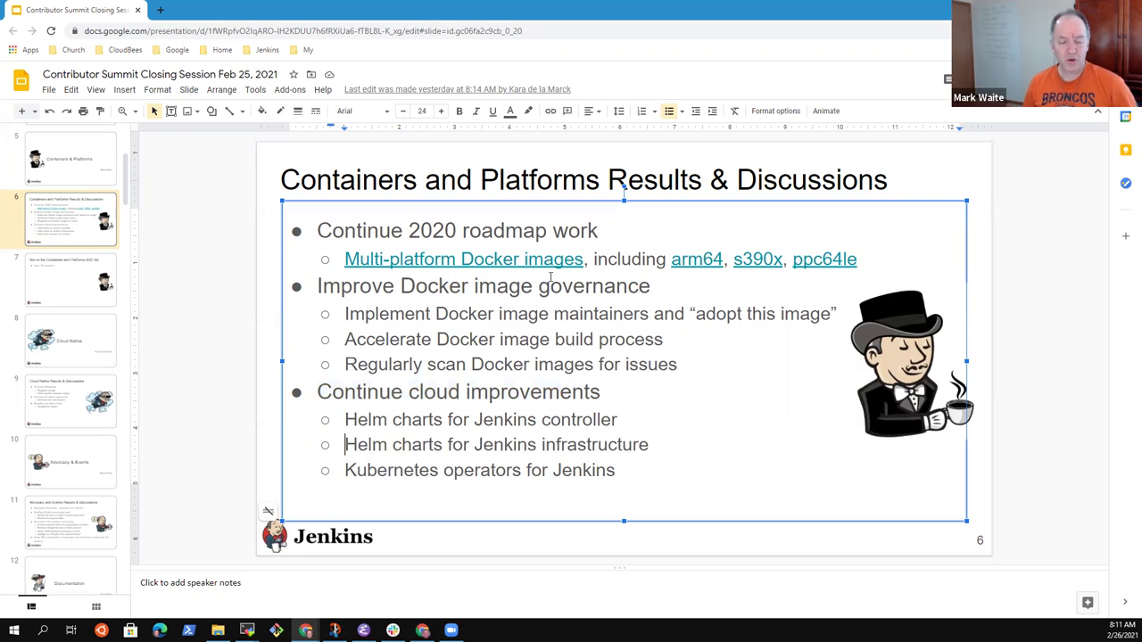
key(shift+End)
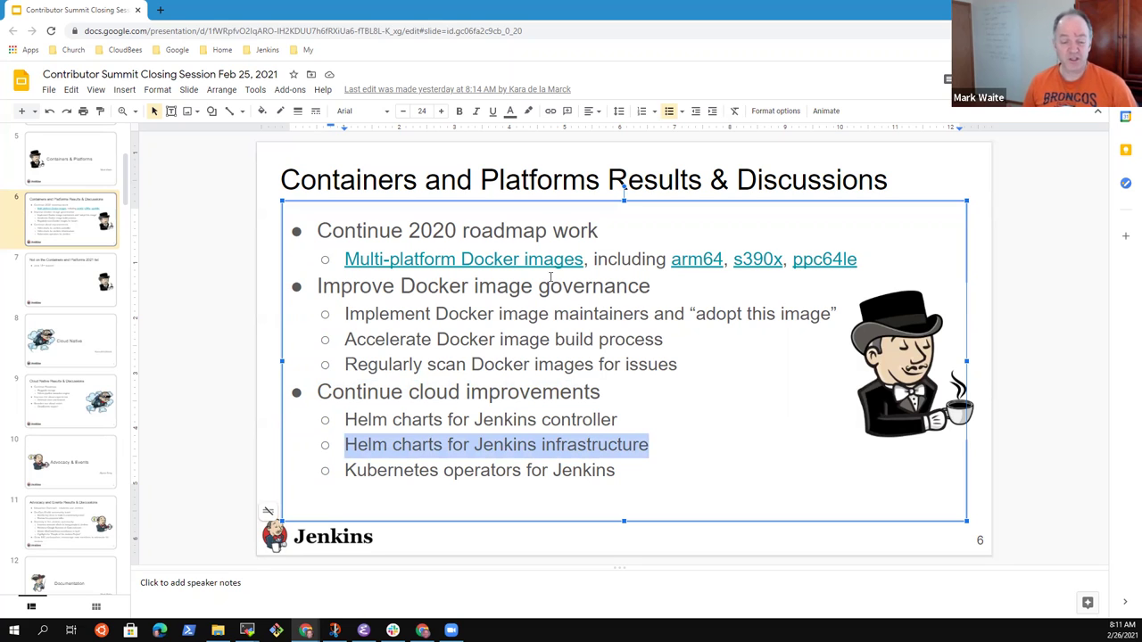
key(Up)
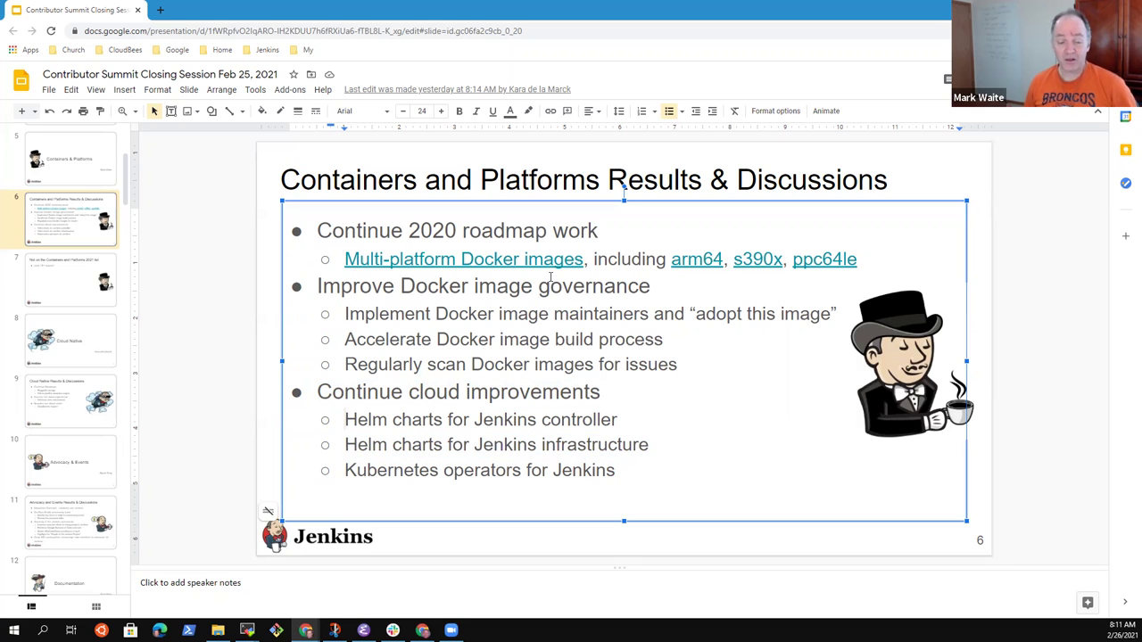
key(shift+End)
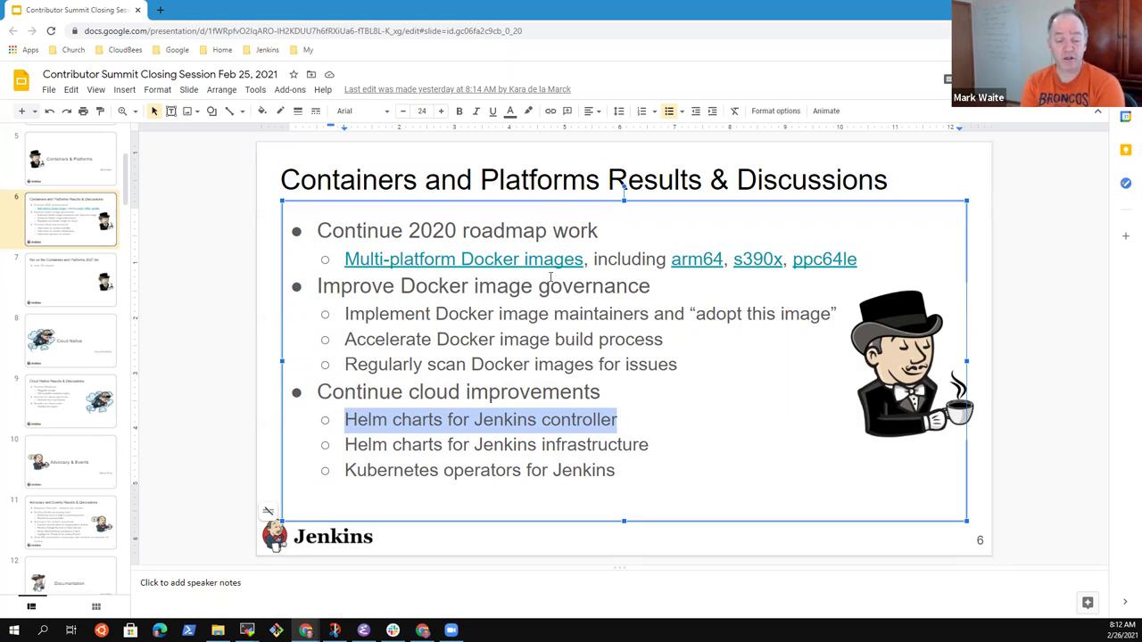
Move to the "Kubernetes operators for Jenkins" point and open the "Not on the Containers and Platforms 2021 list" slide
key(Down)
key(Down)
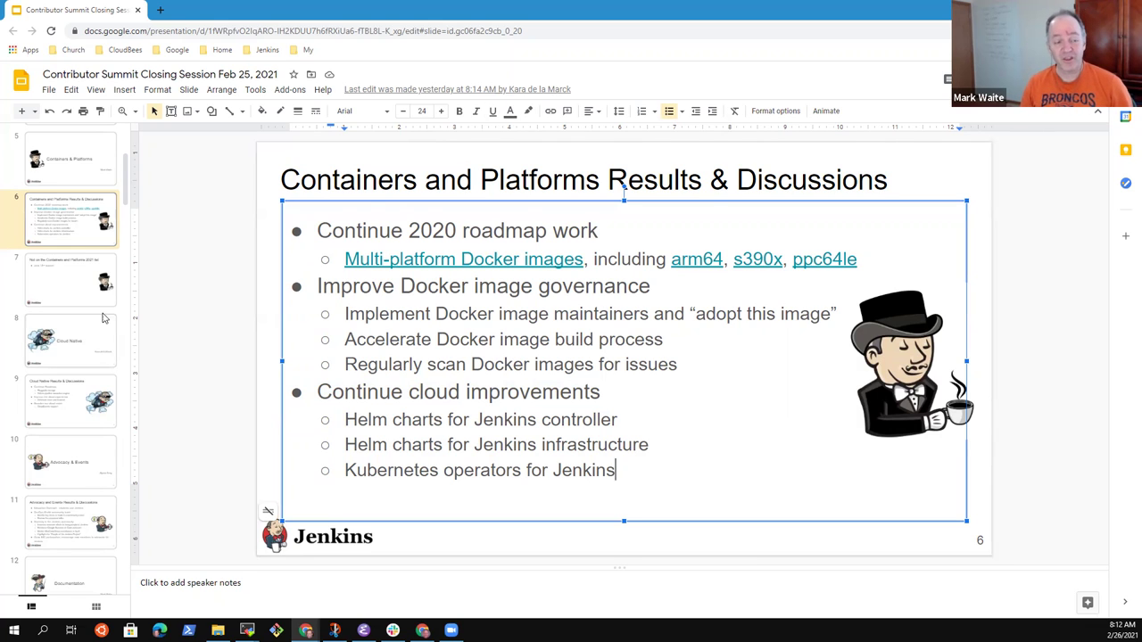
click(65, 286)
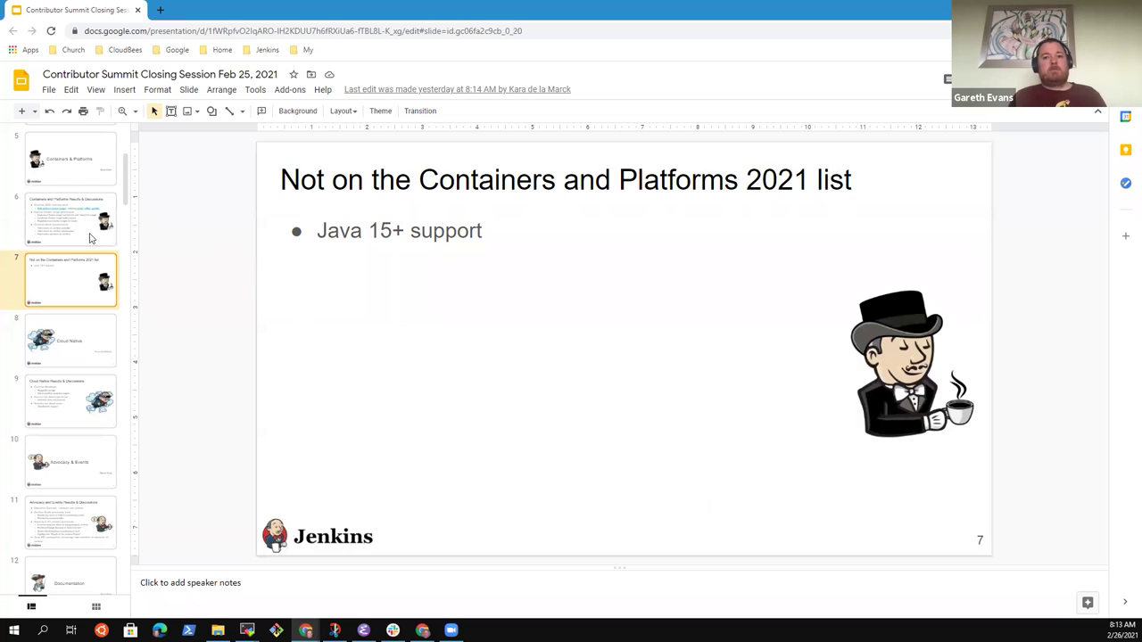
Return to the Containers and Platforms results slide, highlight "Regularly scan Docker images for issues" for discussion and clear the selection
key(Up)
click(605, 357)
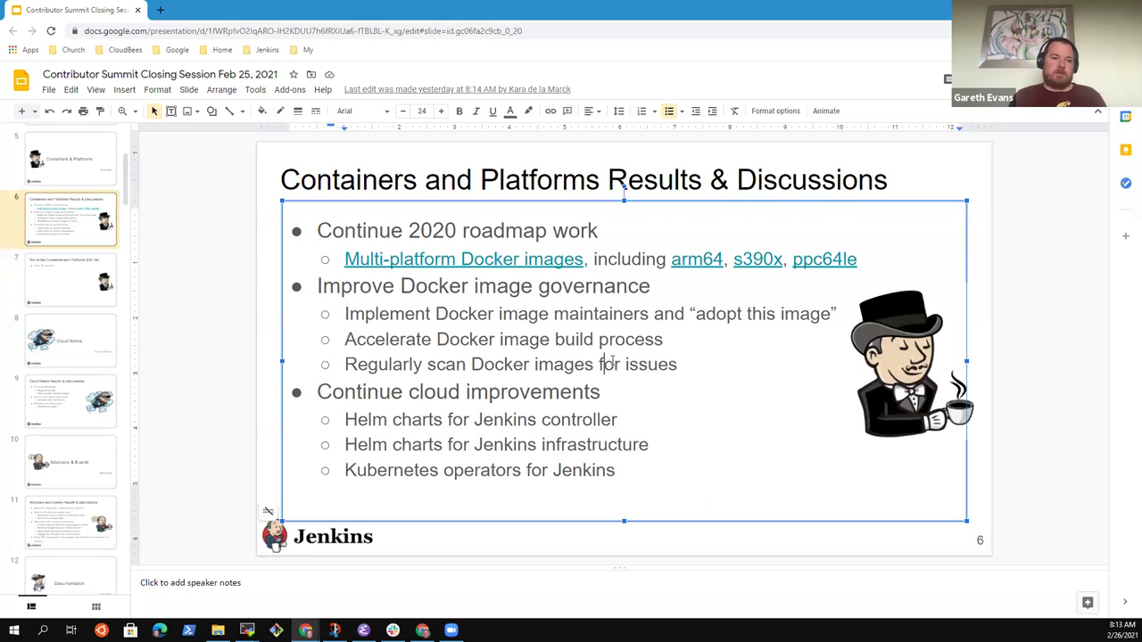
key(Home)
key(shift+End)
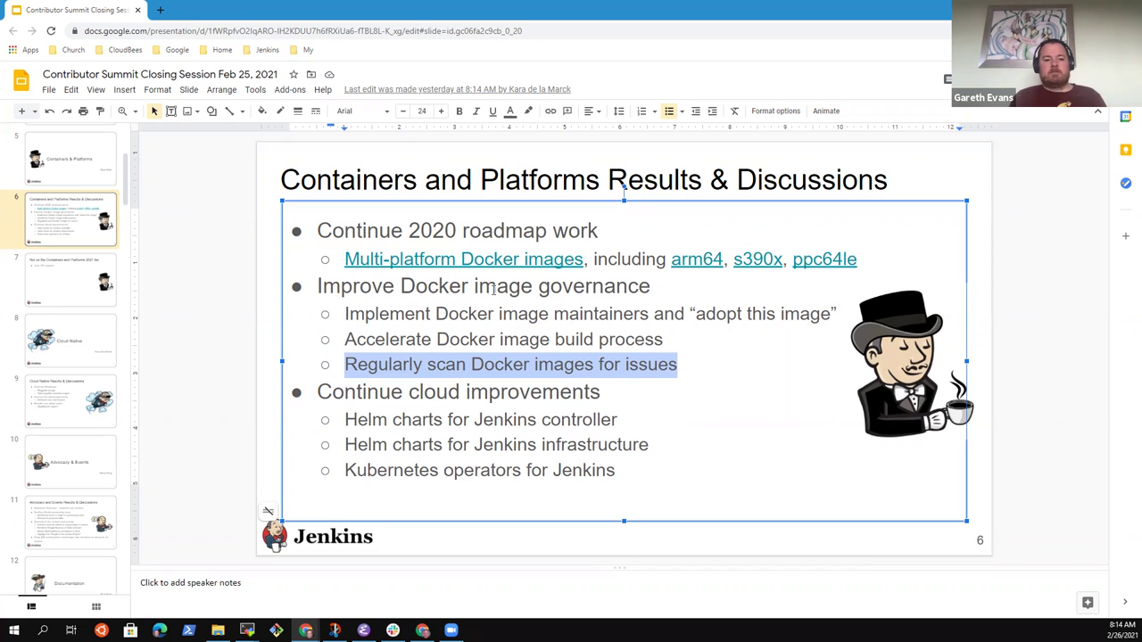
click(910, 167)
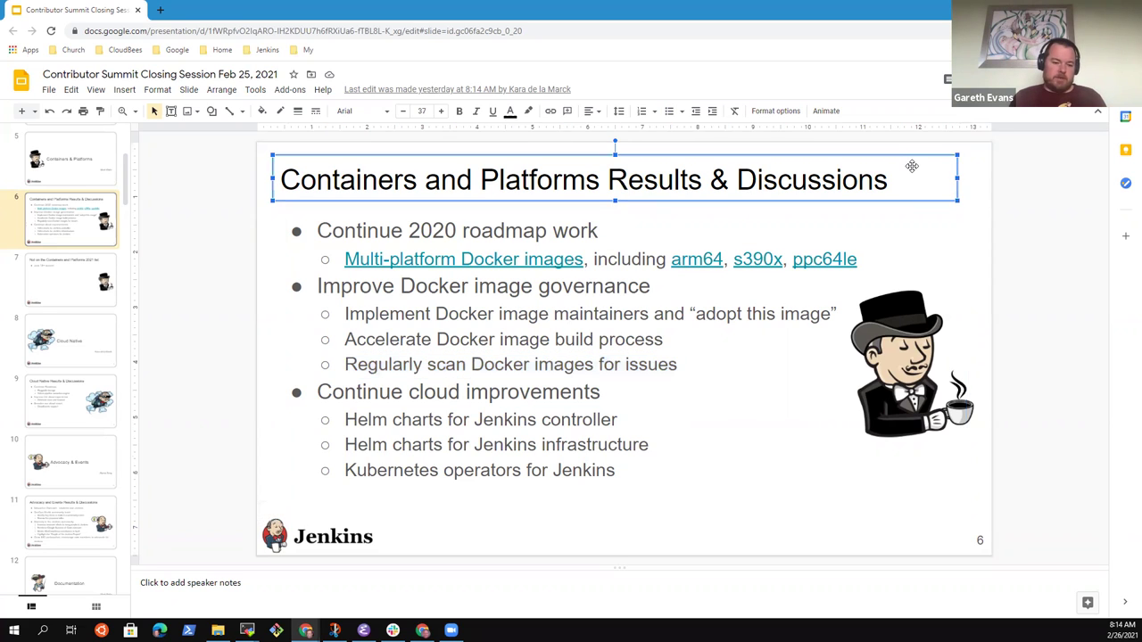
click(674, 533)
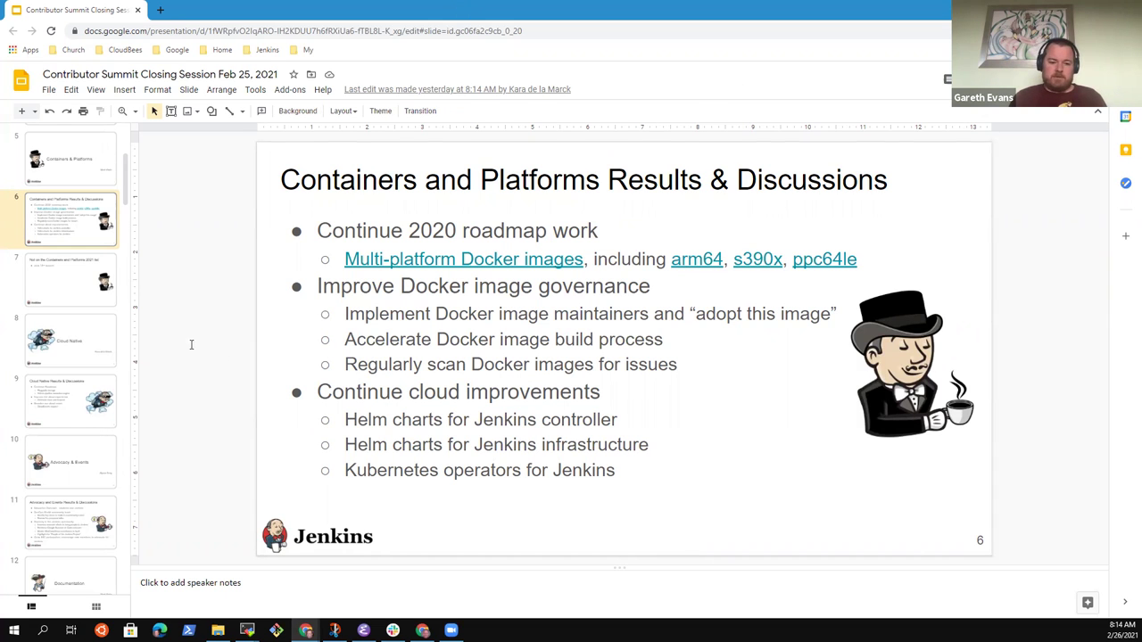
In the meeting agenda, add a sub-bullet under the Contributor Summit summary: "Consider Defect Dojo", credited to its proposer, "as a possible open source tool to assist with scanning"
key(alt+Tab)
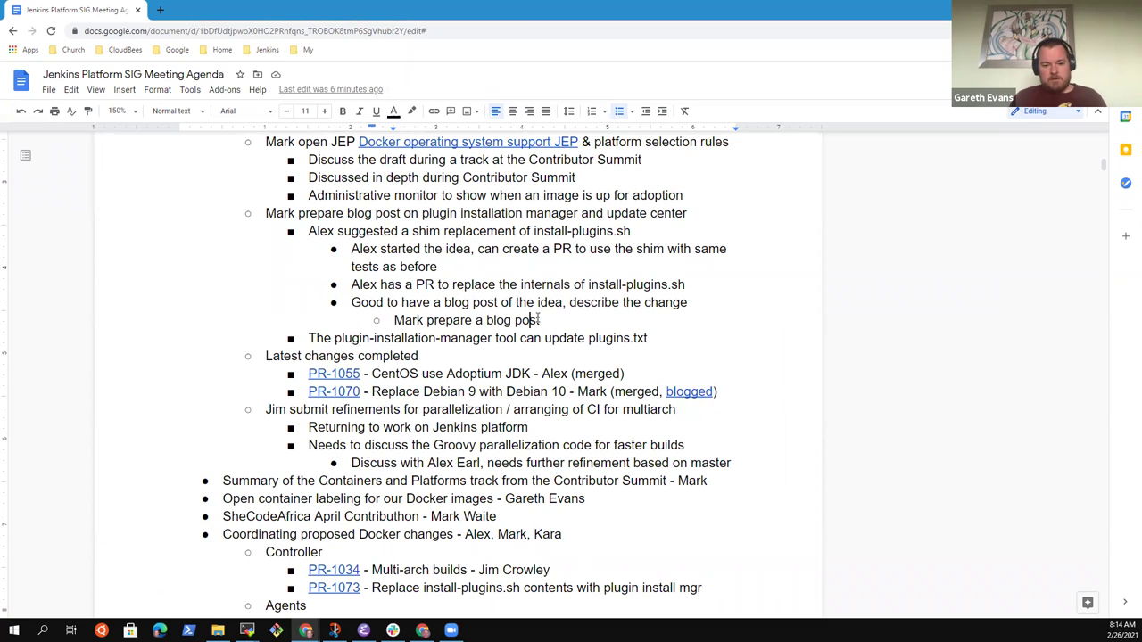
drag(526, 498, 528, 487)
click(527, 464)
key(Return)
key(Tab)
text(Consider D)
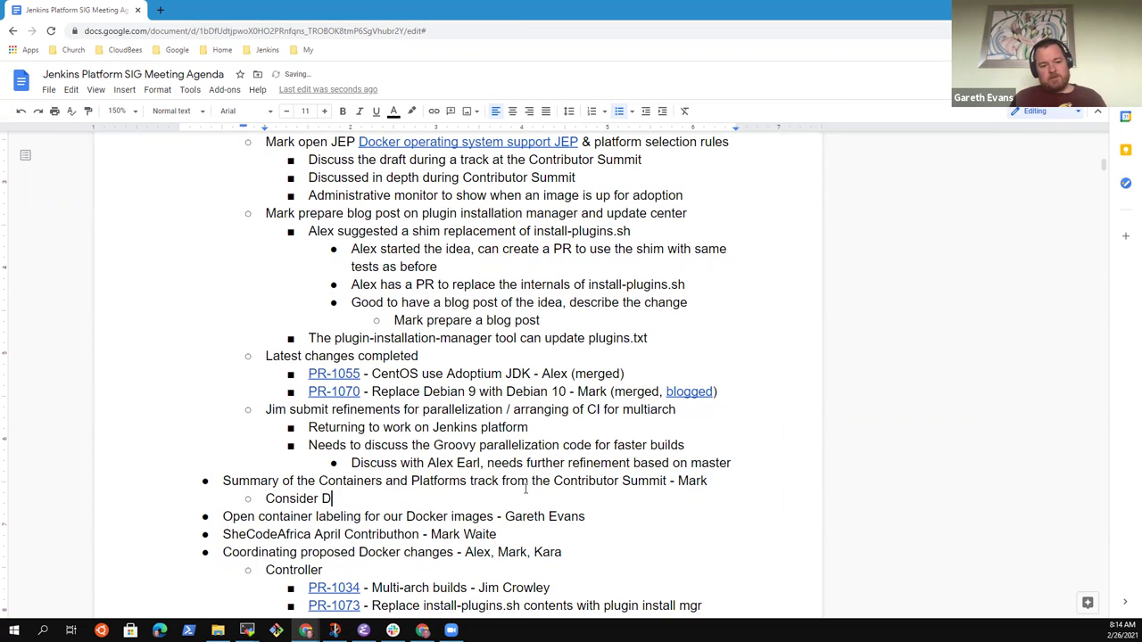
text(efect Doho)
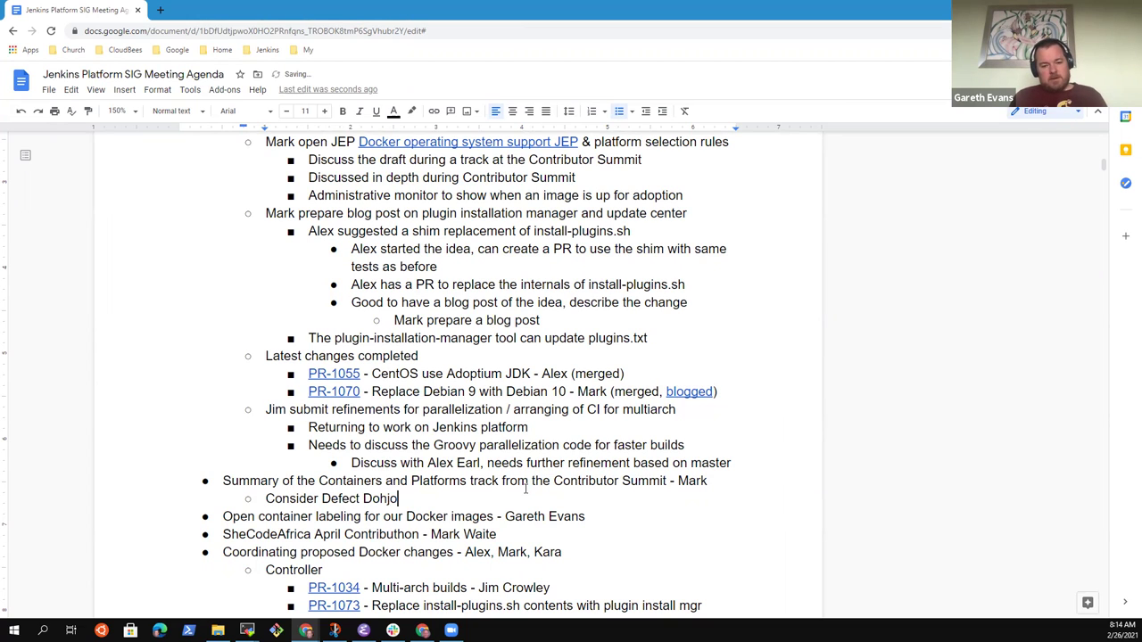
key(BackSpace)
key(BackSpace)
key(BackSpace)
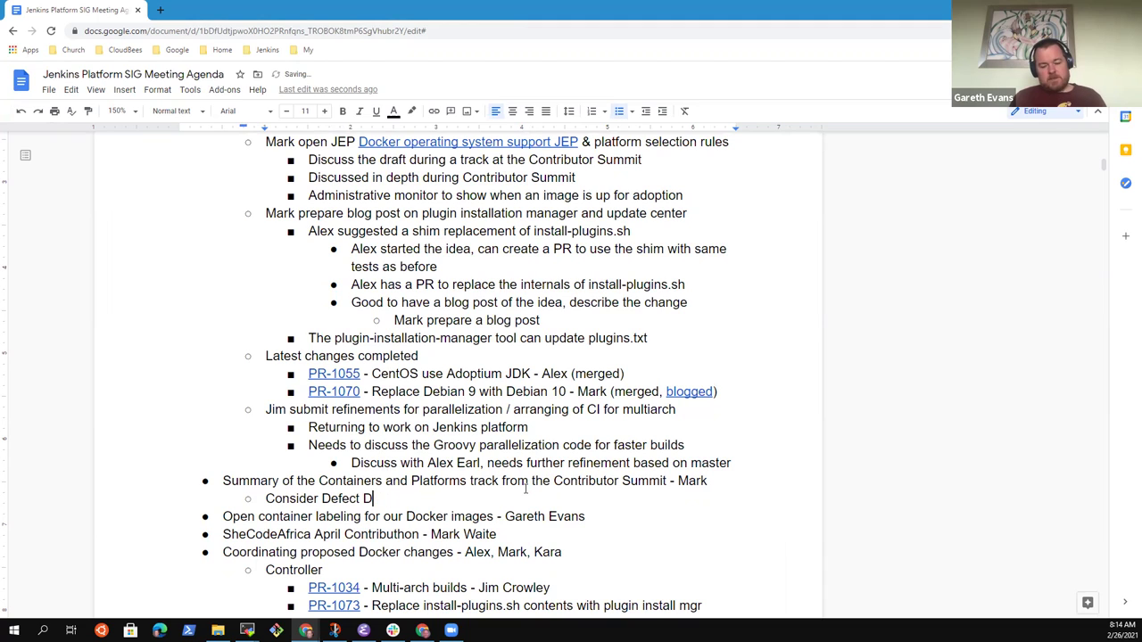
text(ojo from F)
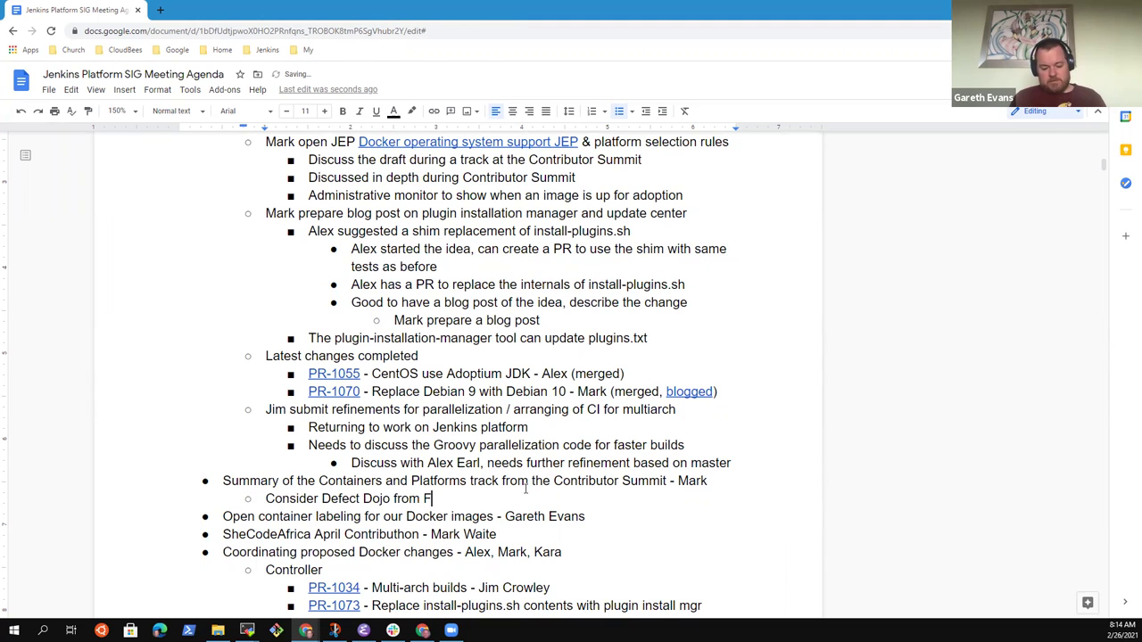
text(red Bl)
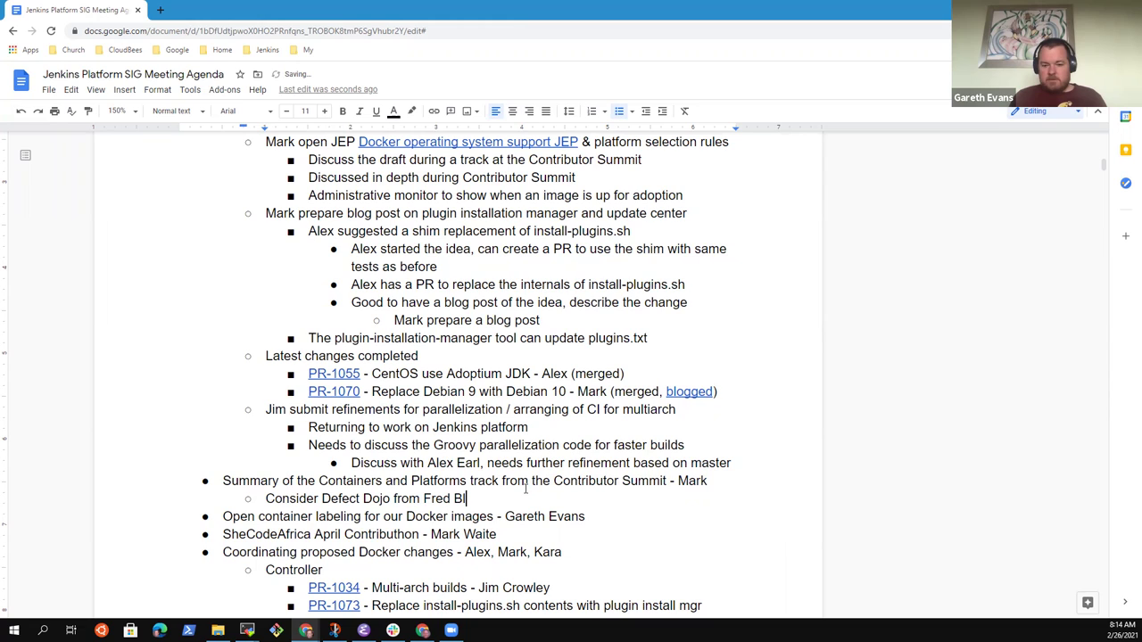
text(aise as a possible)
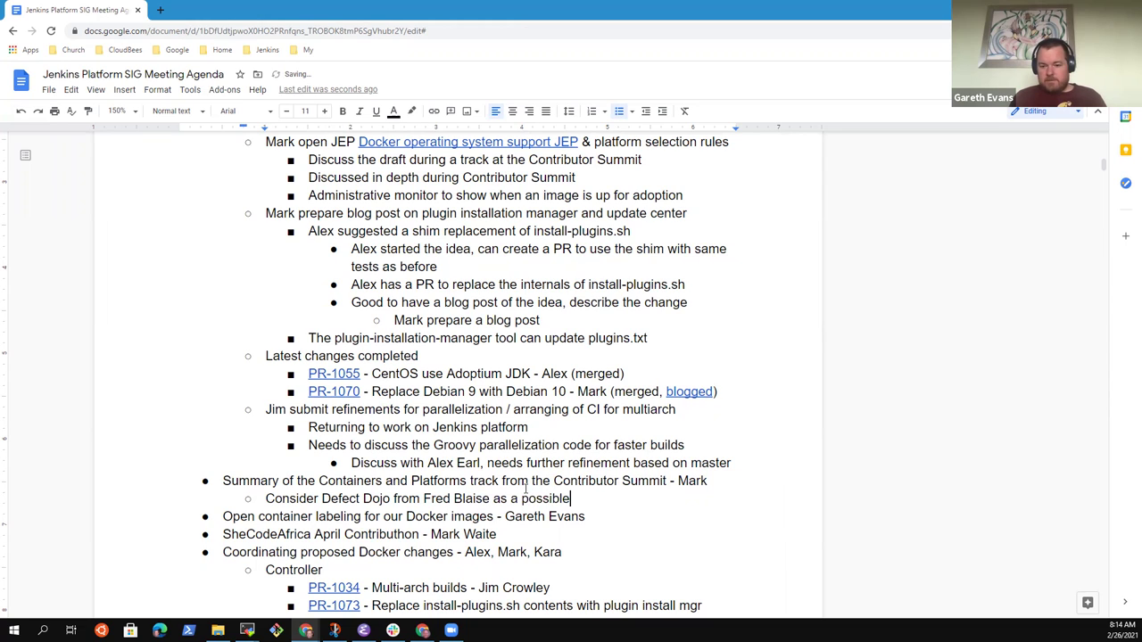
text( open source )
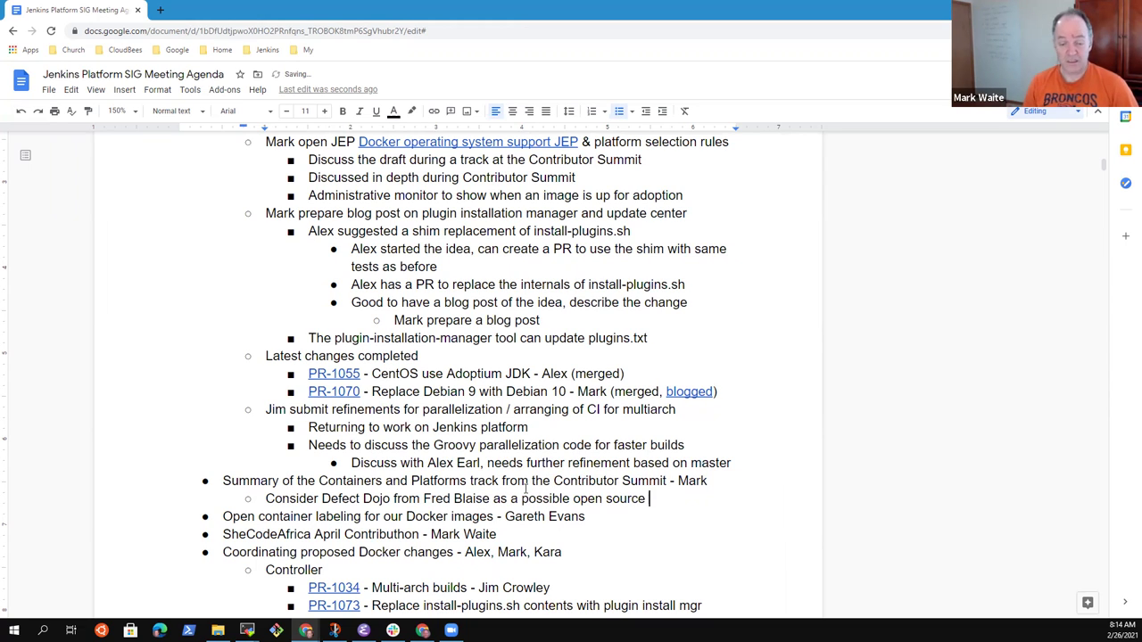
text(tool to ass)
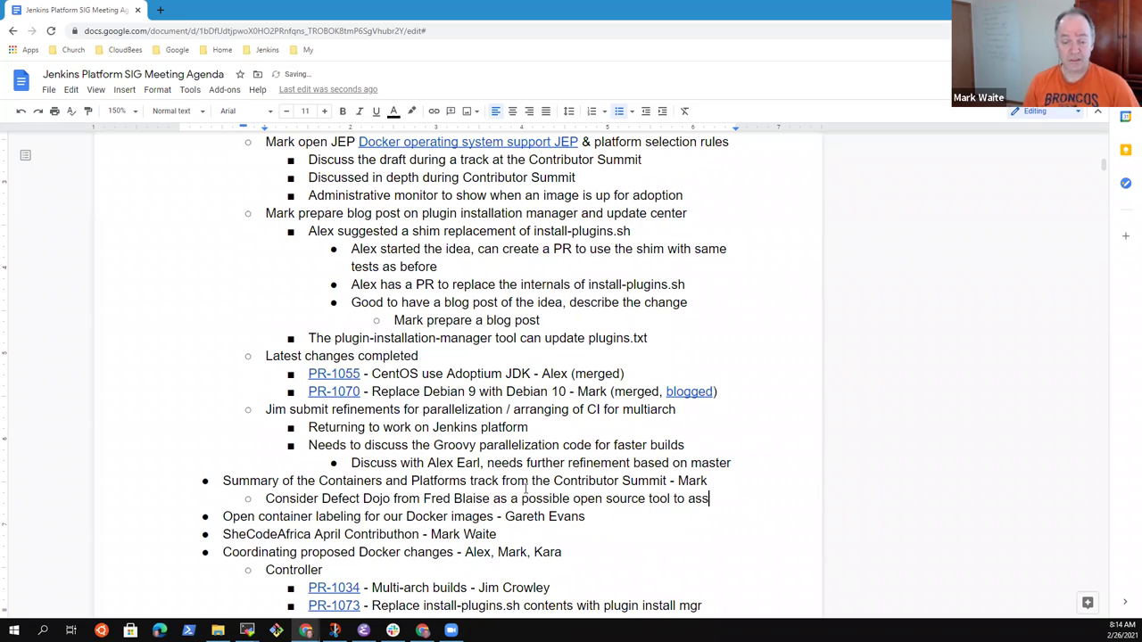
text(ist with )
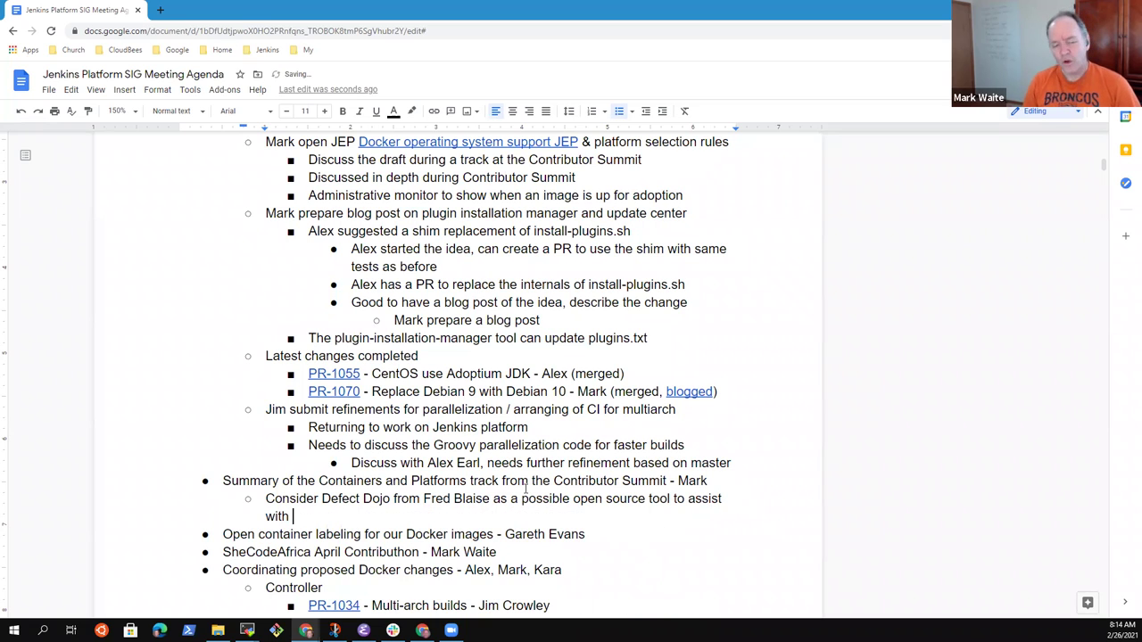
text(scn)
key(BackSpace)
text(annning)
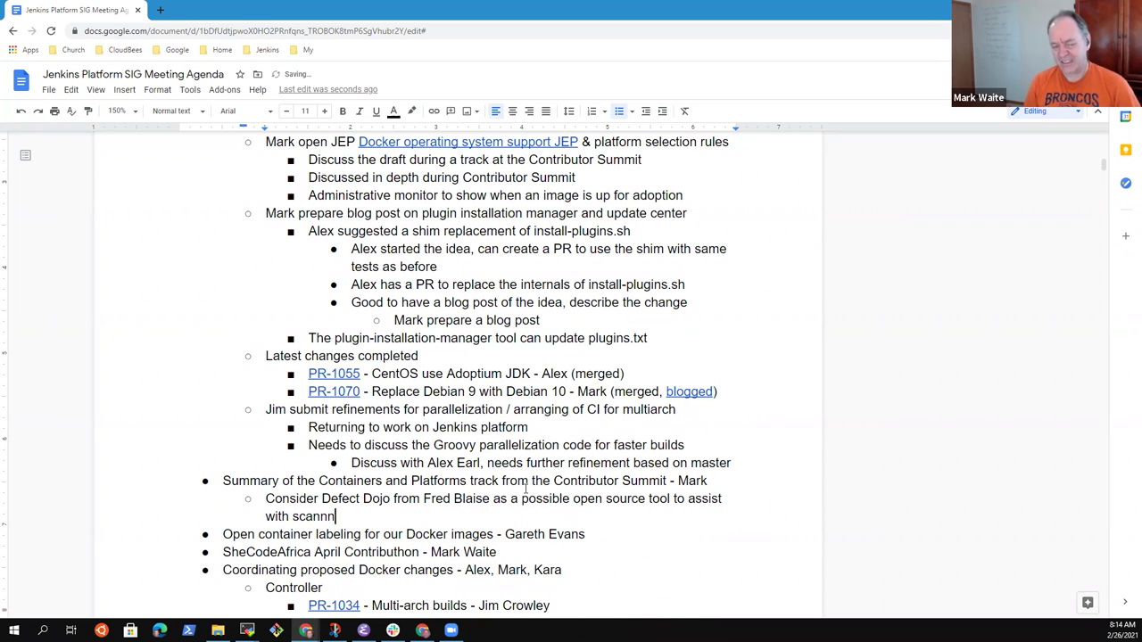
key(BackSpace)
key(BackSpace)
key(BackSpace)
key(BackSpace)
text(ing)
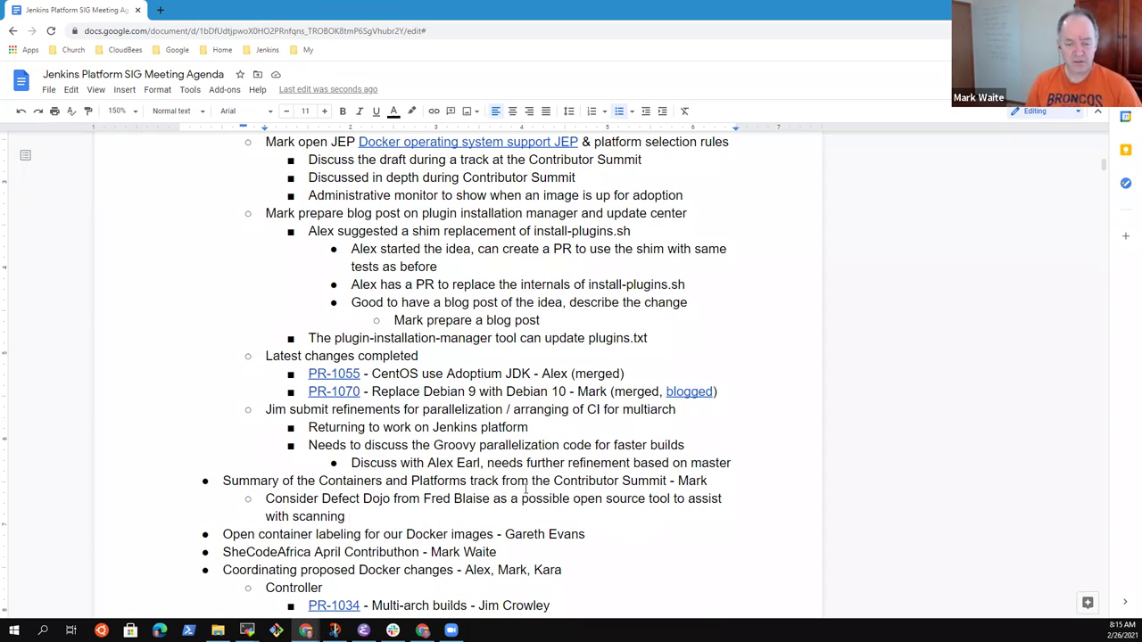
Extend the Defect Dojo note with "and managing the results of scanning"
text(and managhi)
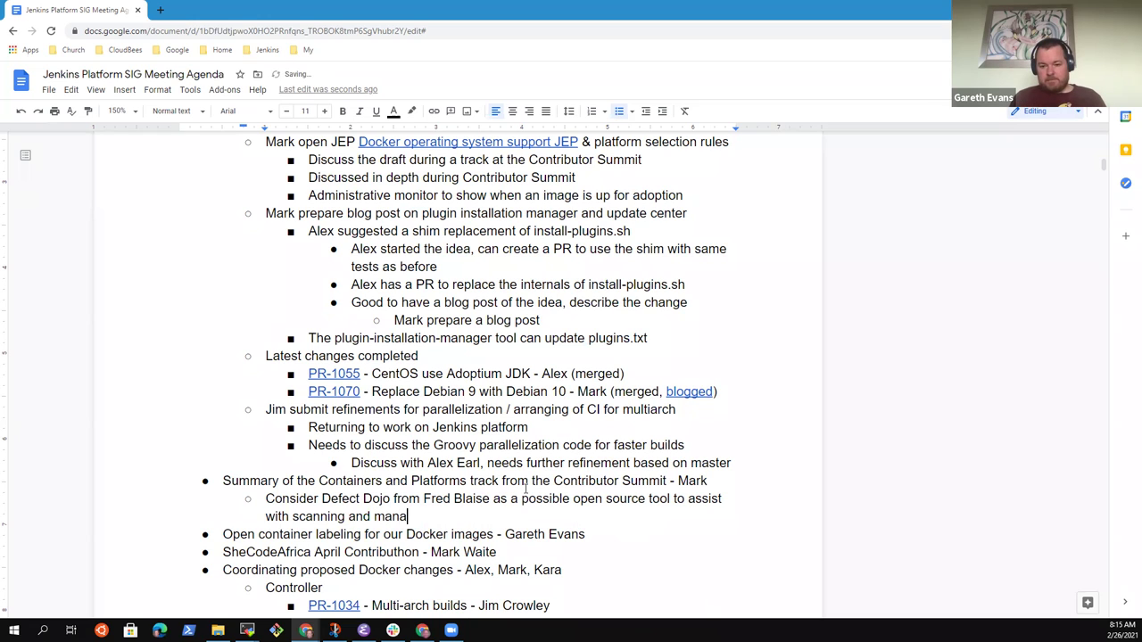
key(BackSpace)
key(BackSpace)
text(ing the)
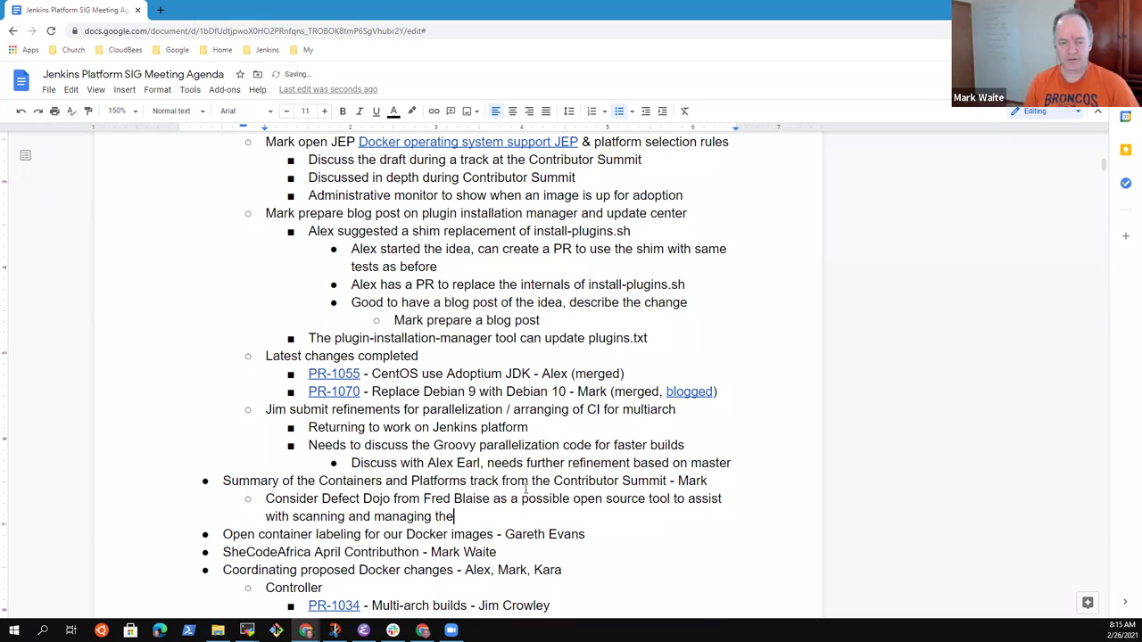
text( results of scanning)
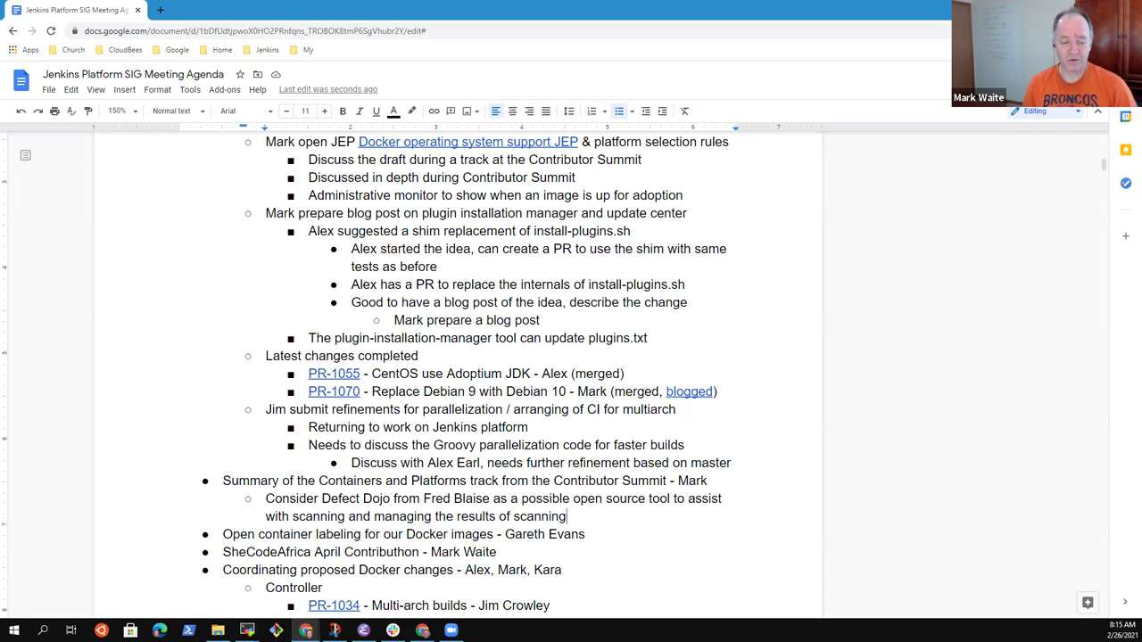
Bring up the Contributor Summit Closing Session presentation, reposition its window slightly and return to the meeting agenda
mouse_move(336, 631)
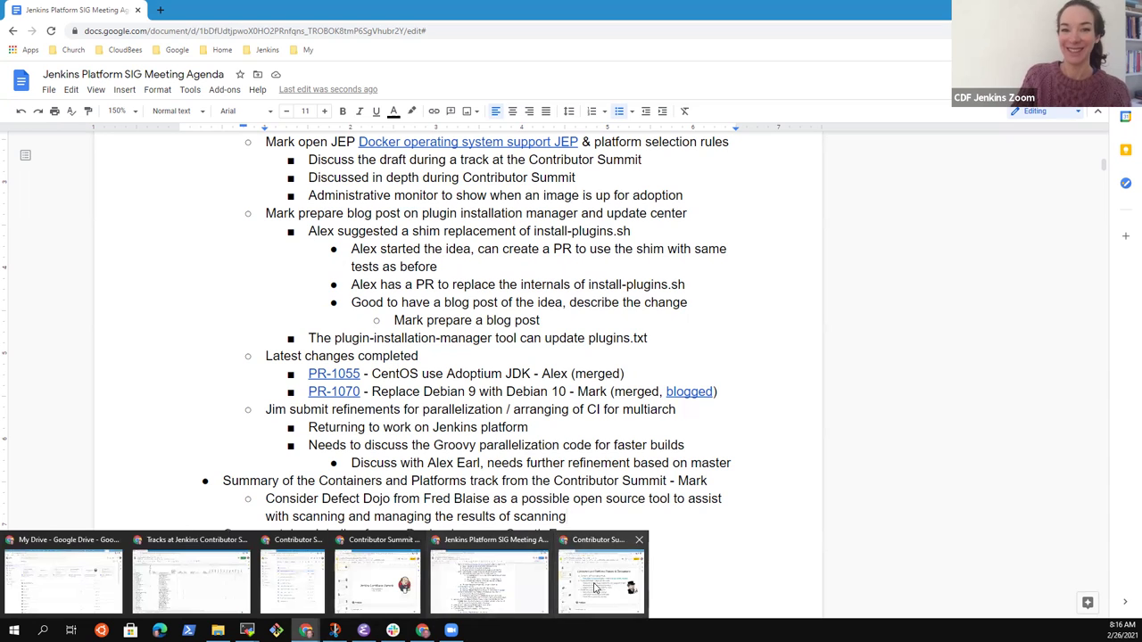
click(593, 587)
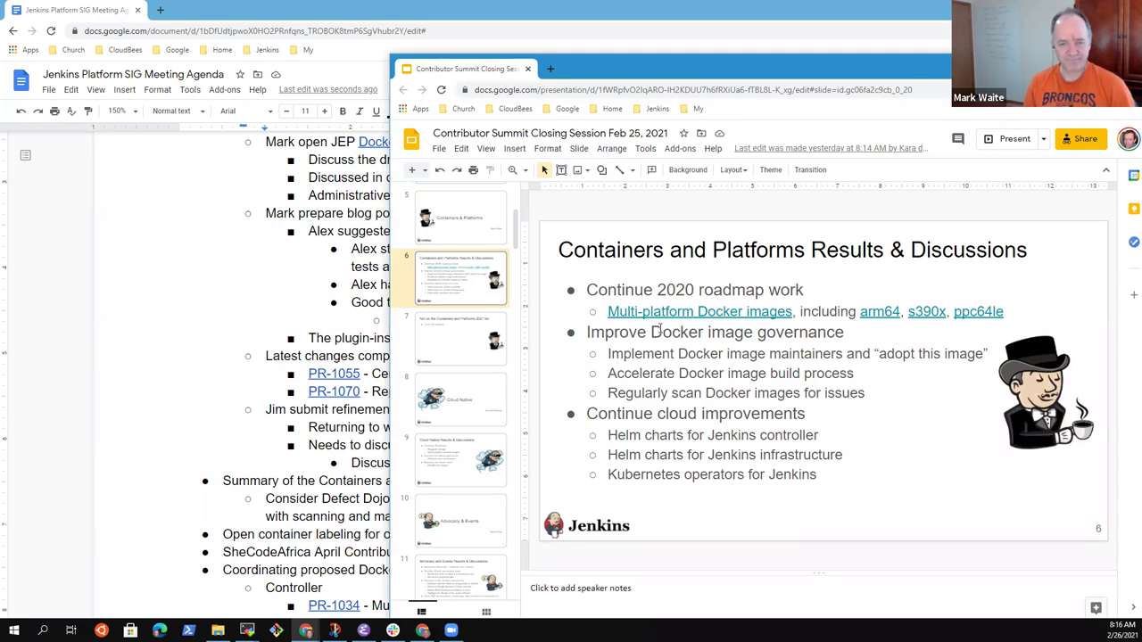
drag(678, 55, 671, 39)
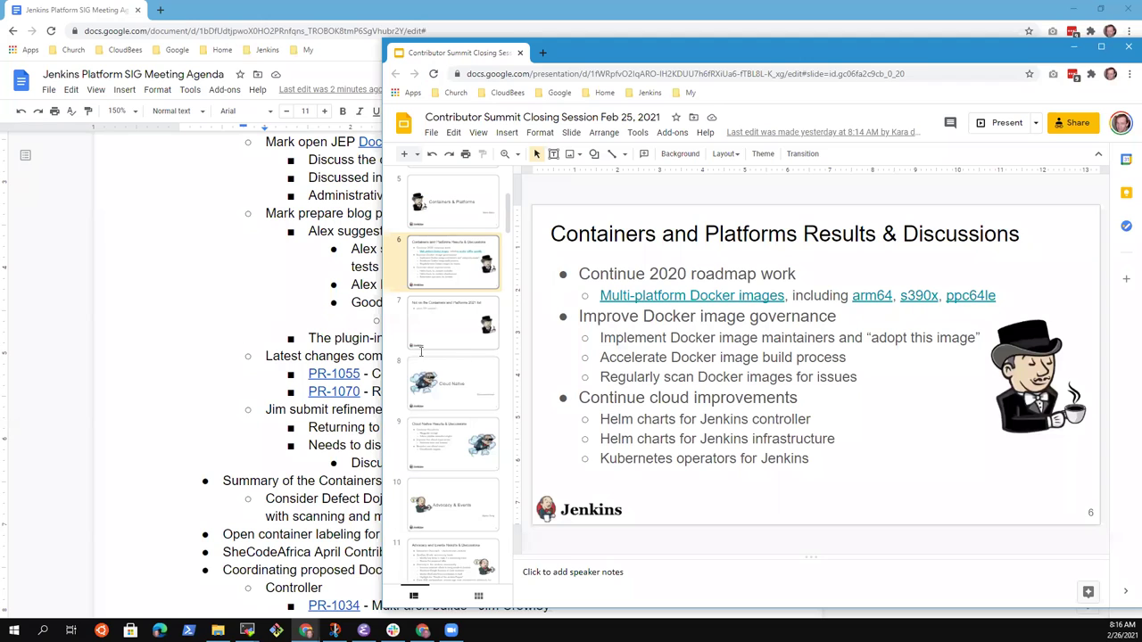
click(220, 333)
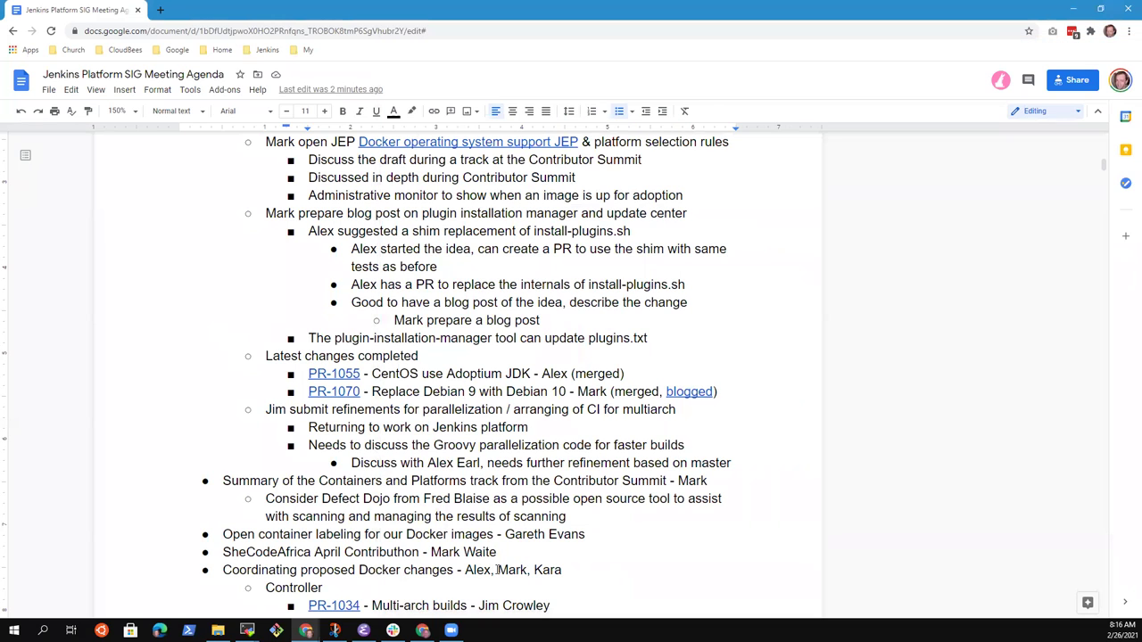
Highlight the "Open container labeling for our Docker images" agenda item as the current topic
click(523, 533)
key(Home)
key(shift+End)
key(Down)
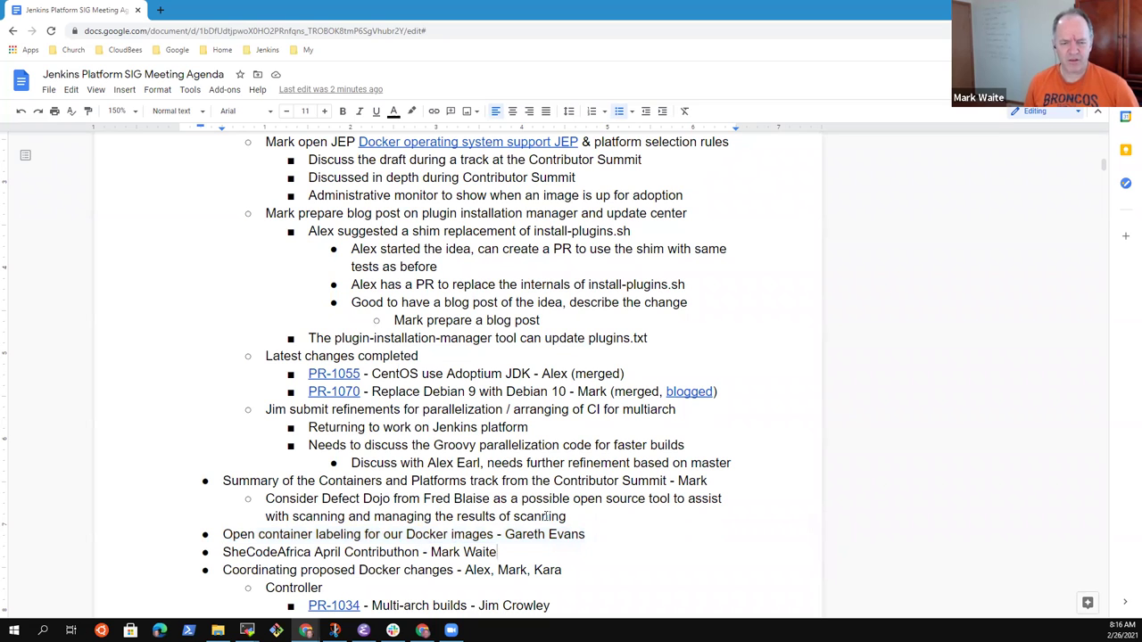
scroll(548, 507, down, 3)
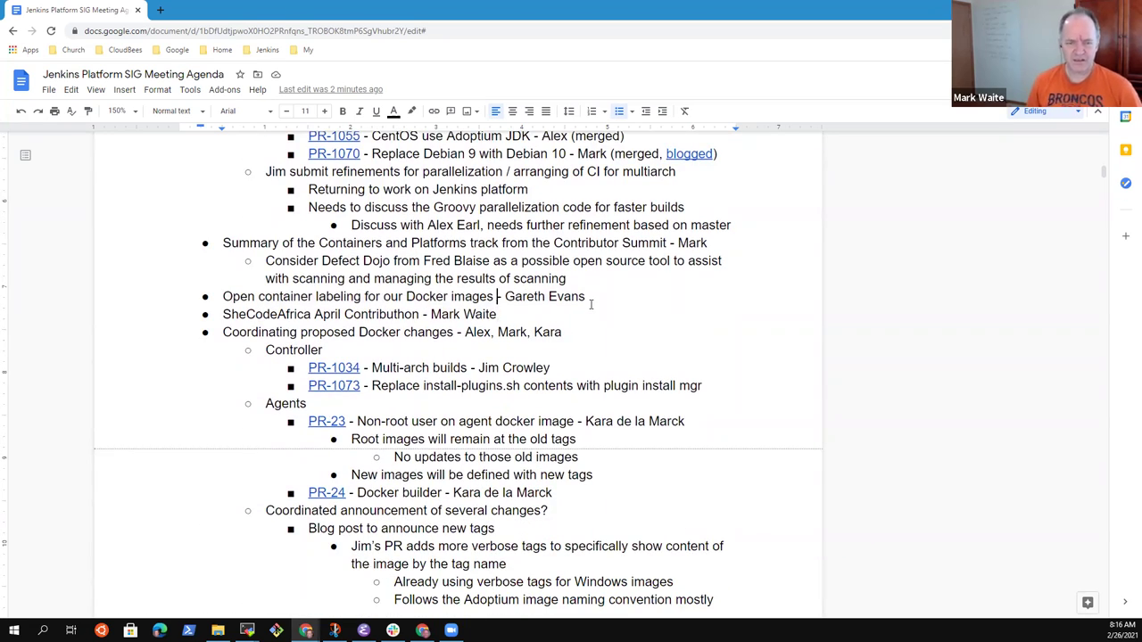
Add the sub-bullet "Contributor summit topic" under the open container labeling agenda item
click(590, 304)
key(Return)
key(Tab)
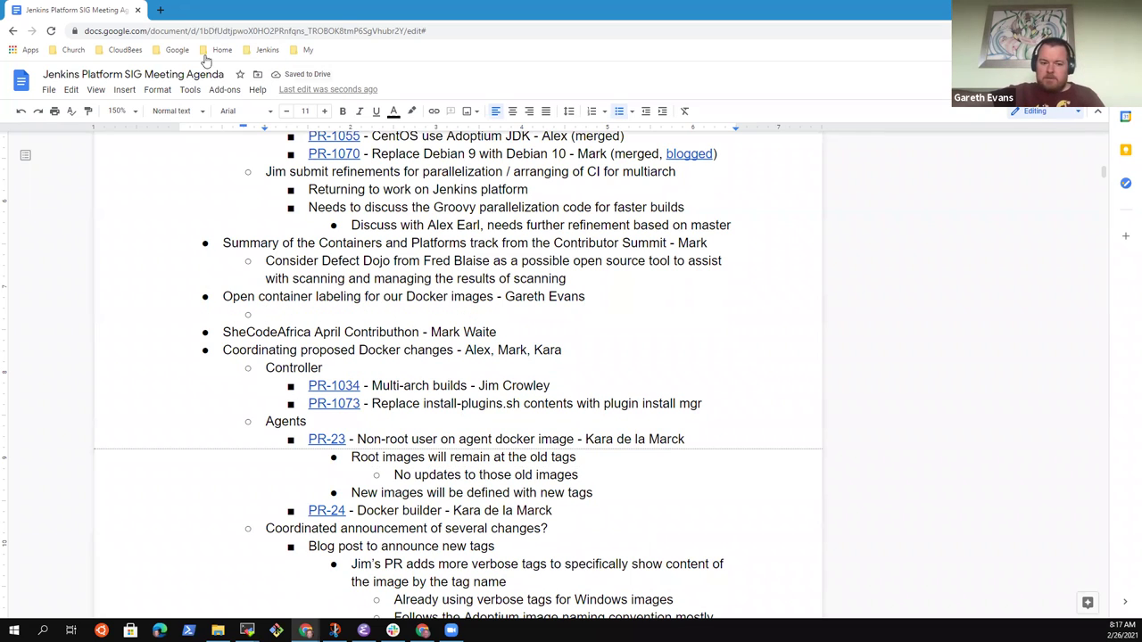
scroll(474, 357, down, 1)
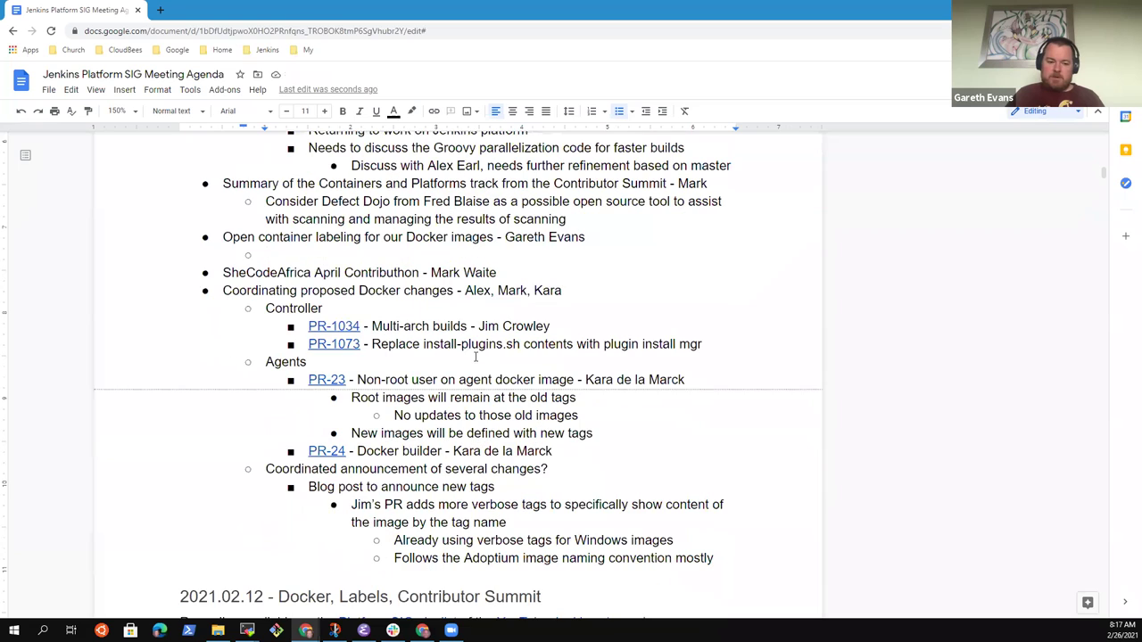
text(Contribuo)
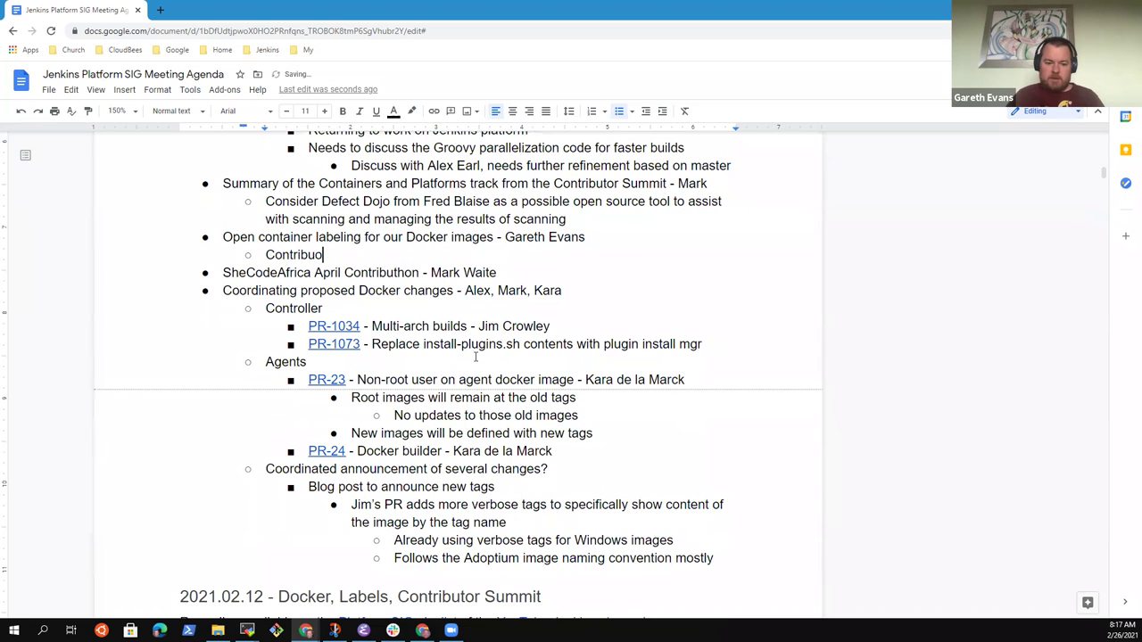
key(BackSpace)
text(tor su)
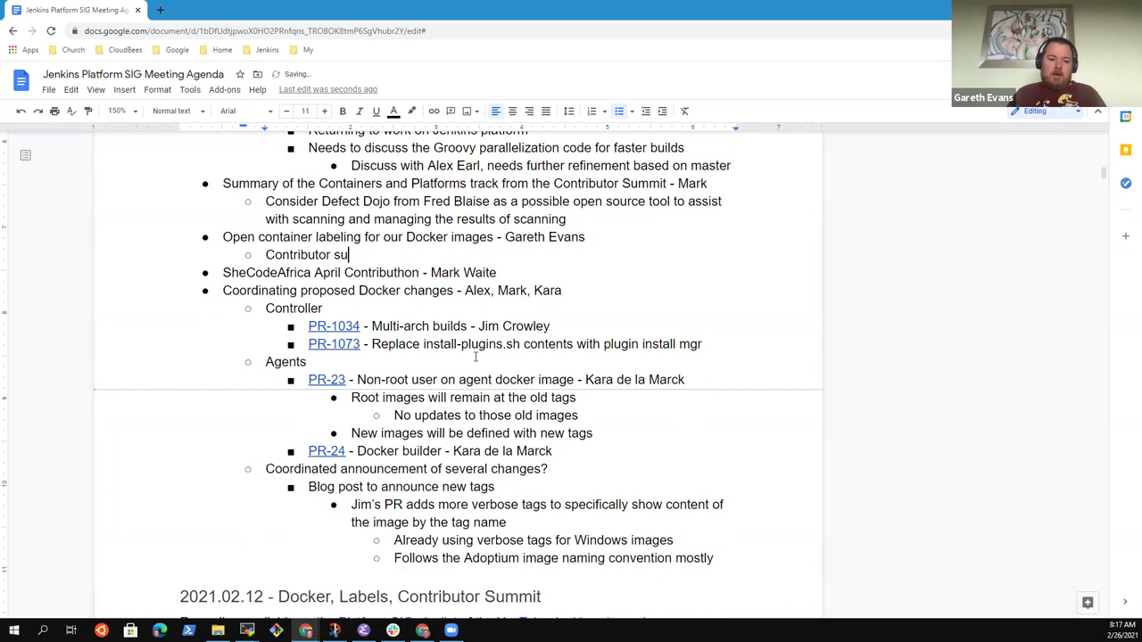
text(mit topic)
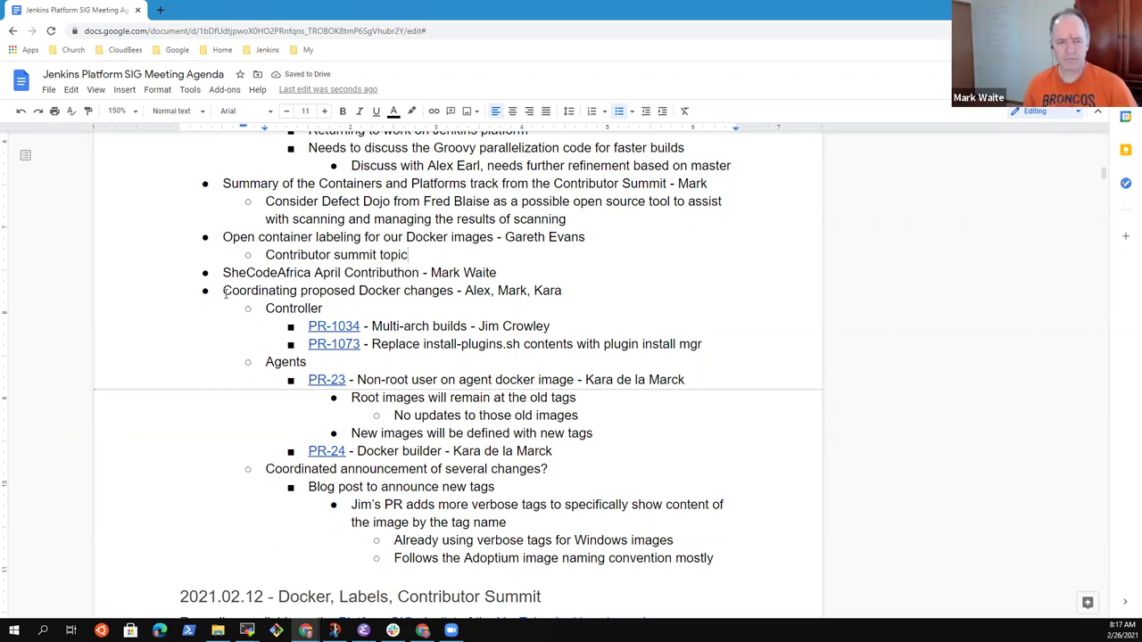
Add a second sub-bullet "Label schema spec and open container spec" under the open container labeling item
key(Return)
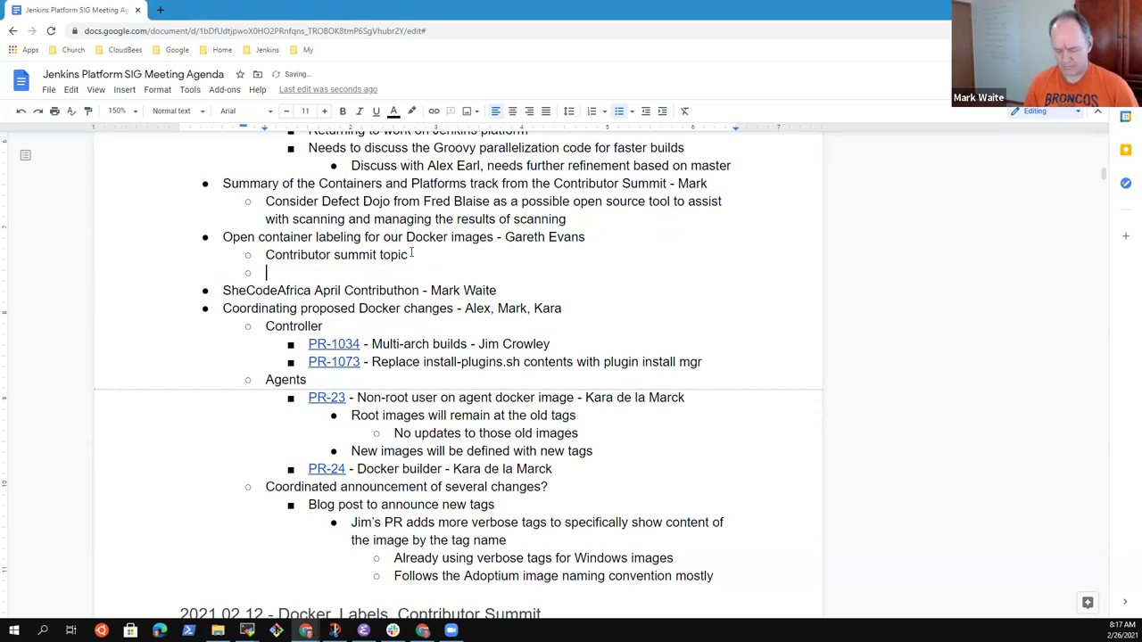
text(Label sce)
key(BackSpace)
text(hema spec and open container spec)
Add the nested bullet "Common set of labels that can be added to containers" under the label schema and open container spec bullet
key(Return)
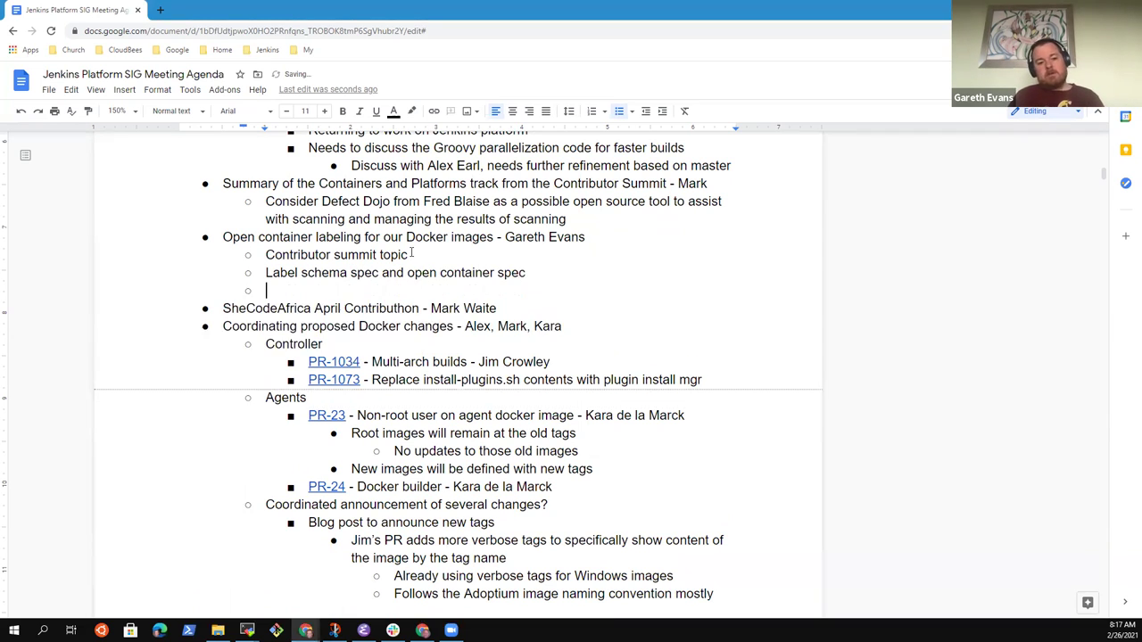
key(Tab)
text(Common )
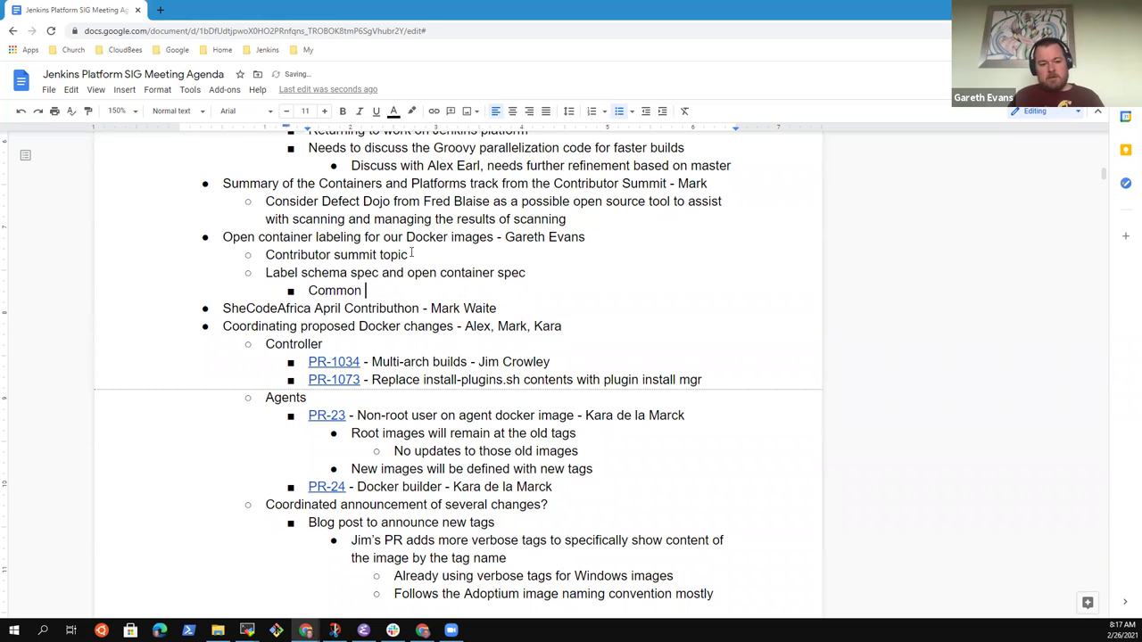
text(set of labels t)
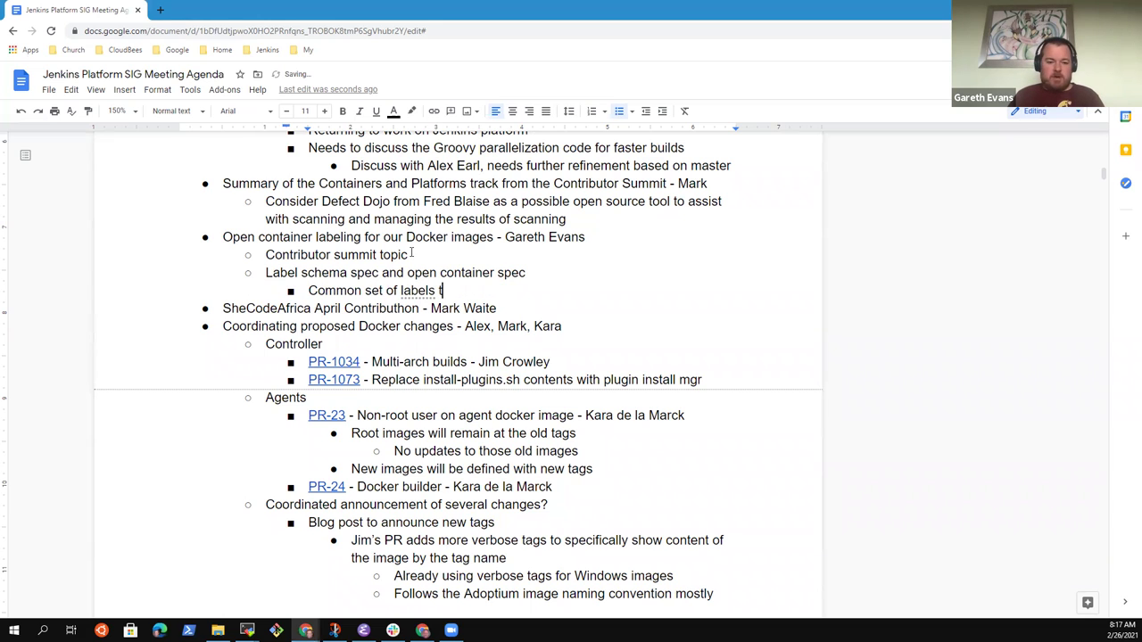
text(hat can be a)
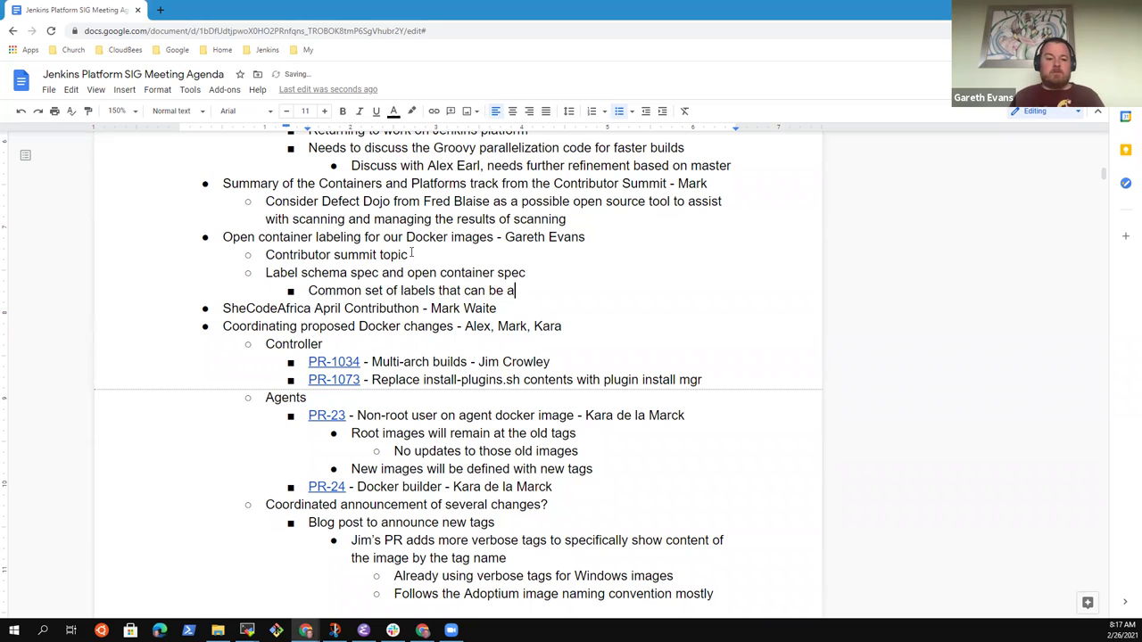
text(dded to containers)
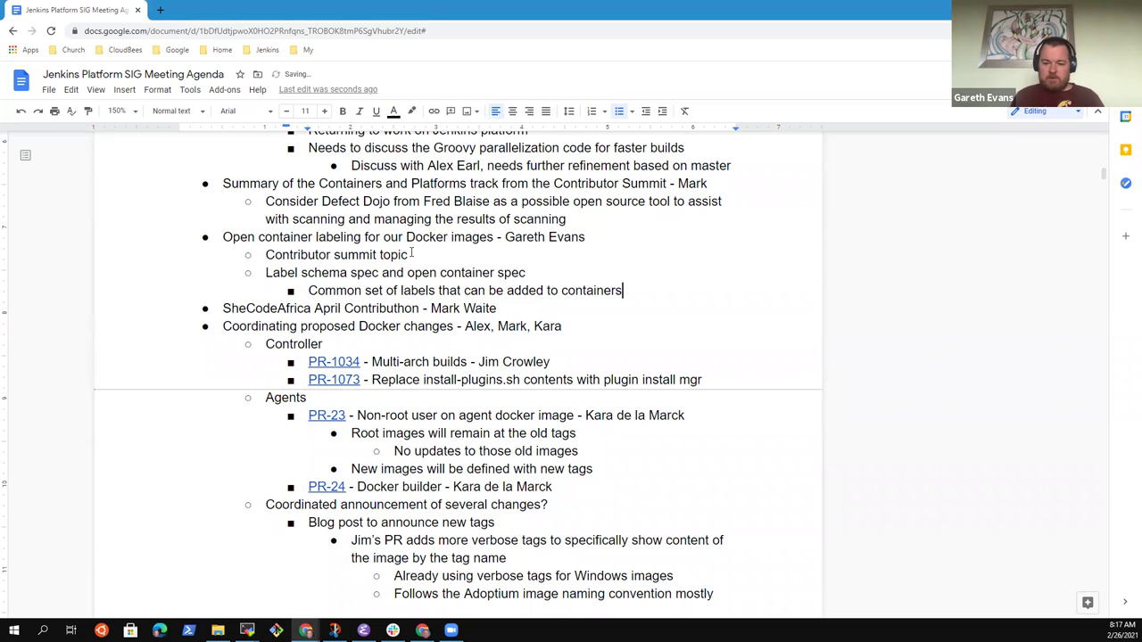
Add the bullet "Help people understand the source of the image, when built, etc." below the common set of labels bullet
key(Return)
text(Help)
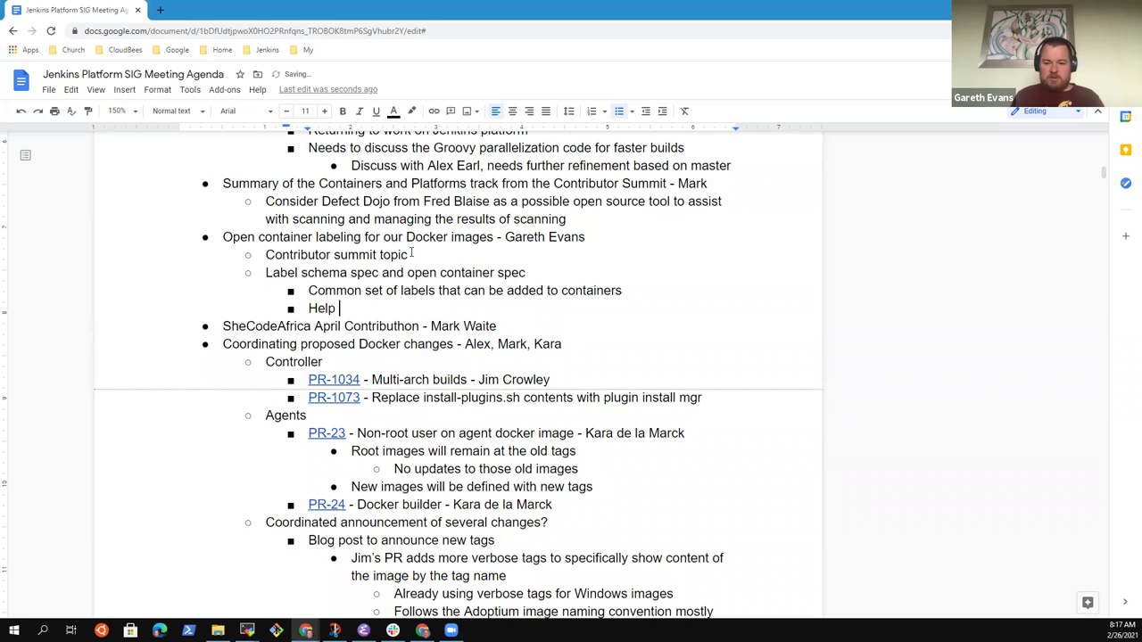
text( people understan)
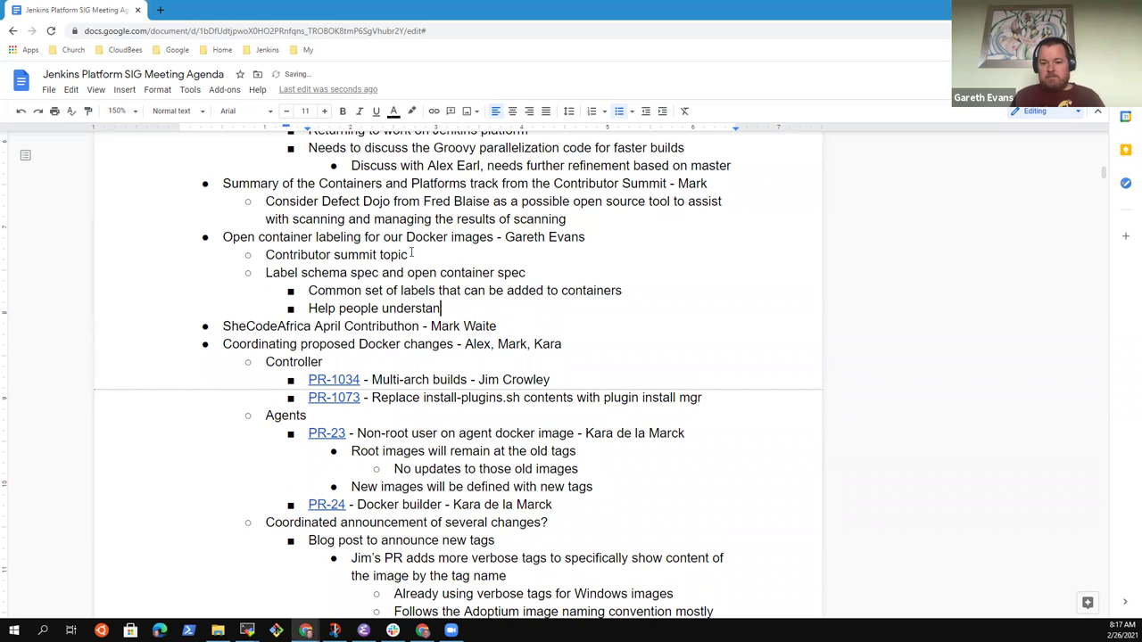
text(d the source of the )
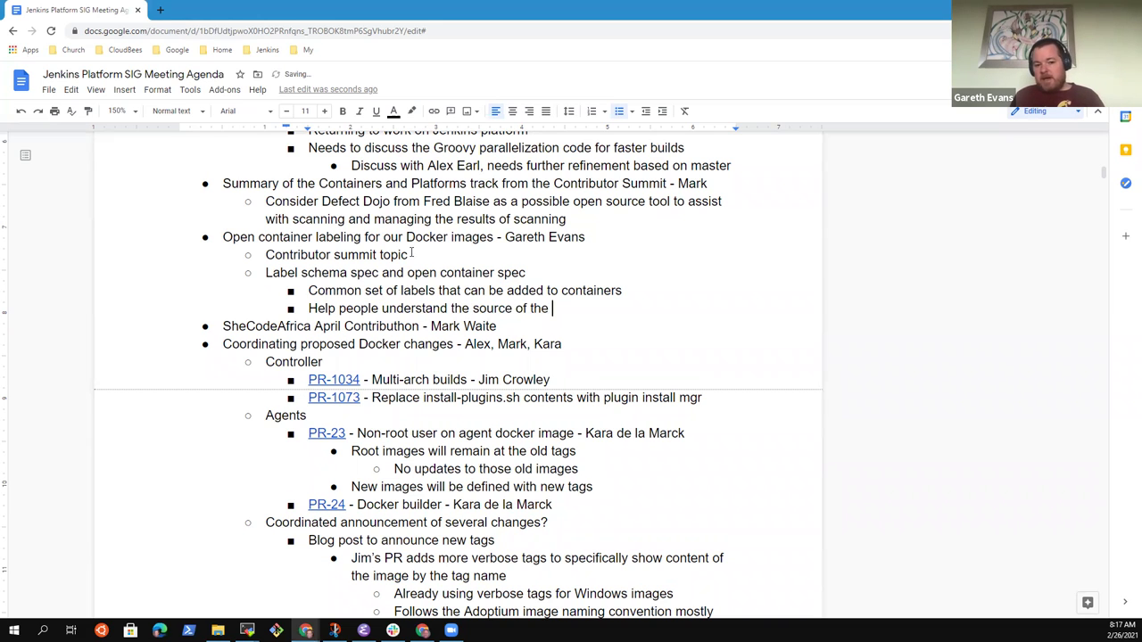
text(image)
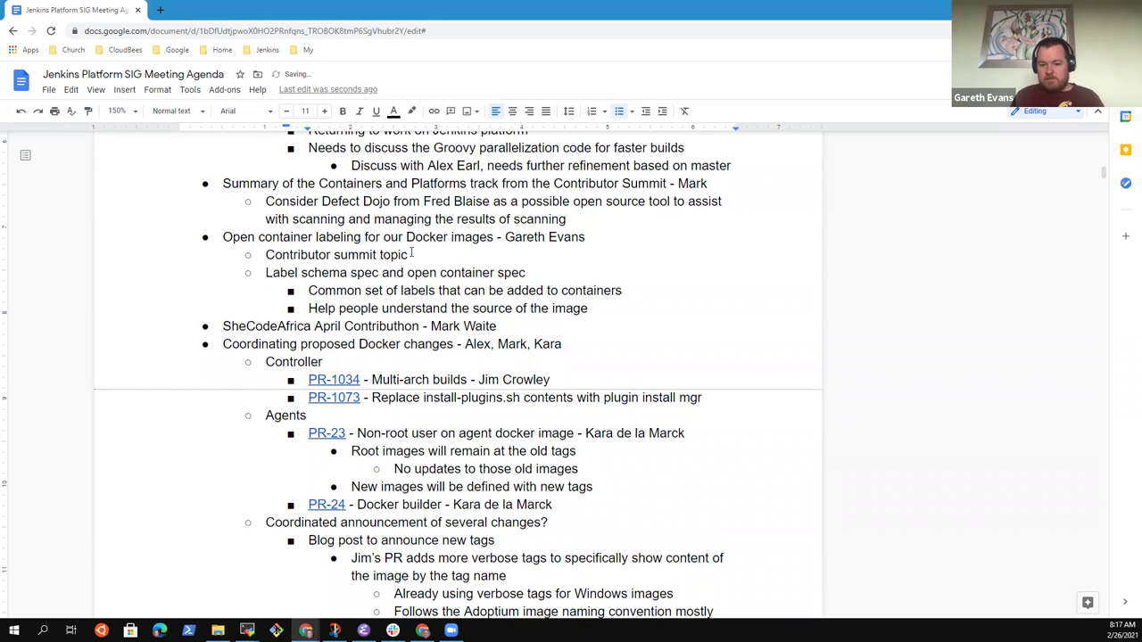
text(, when b)
text(uilt, wel)
key(BackSpace)
key(BackSpace)
key(BackSpace)
text(etc.)
List "Commit SHA", "Build date" and "More" as nested bullets under the note about the image source
key(Return)
key(Tab)
text(Commit SHA)
key(Return)
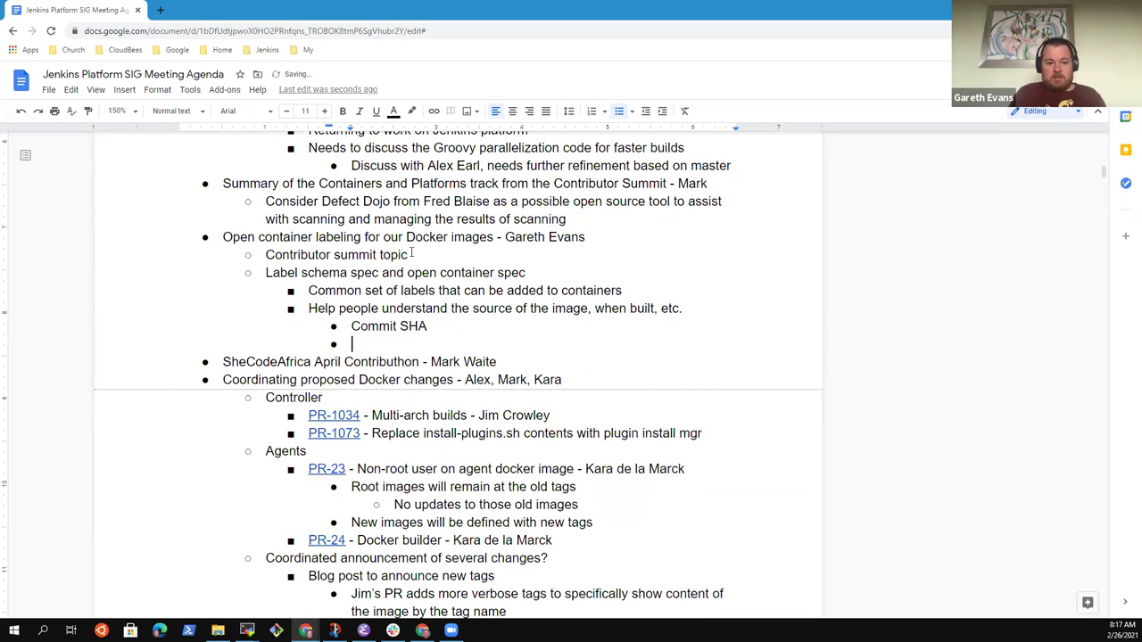
text(Build date)
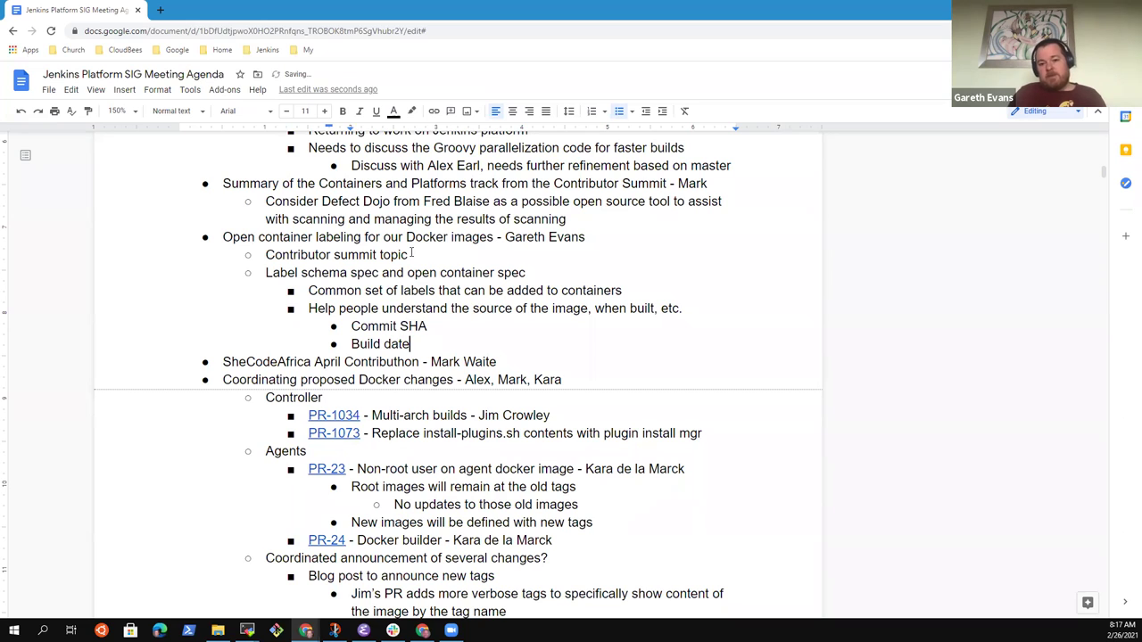
key(Return)
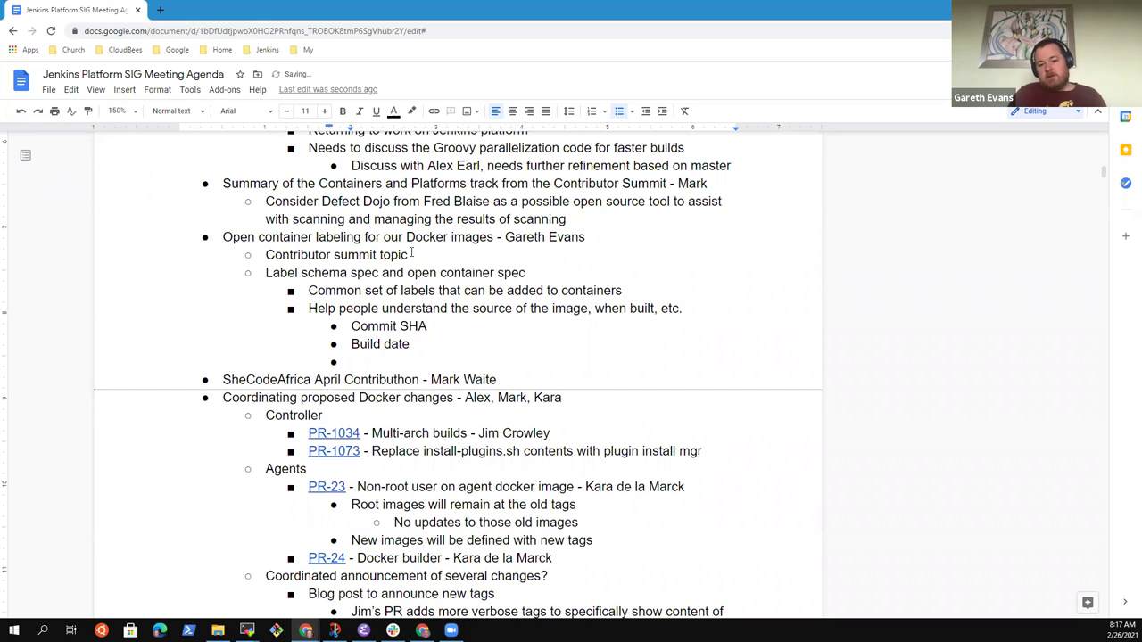
text(More)
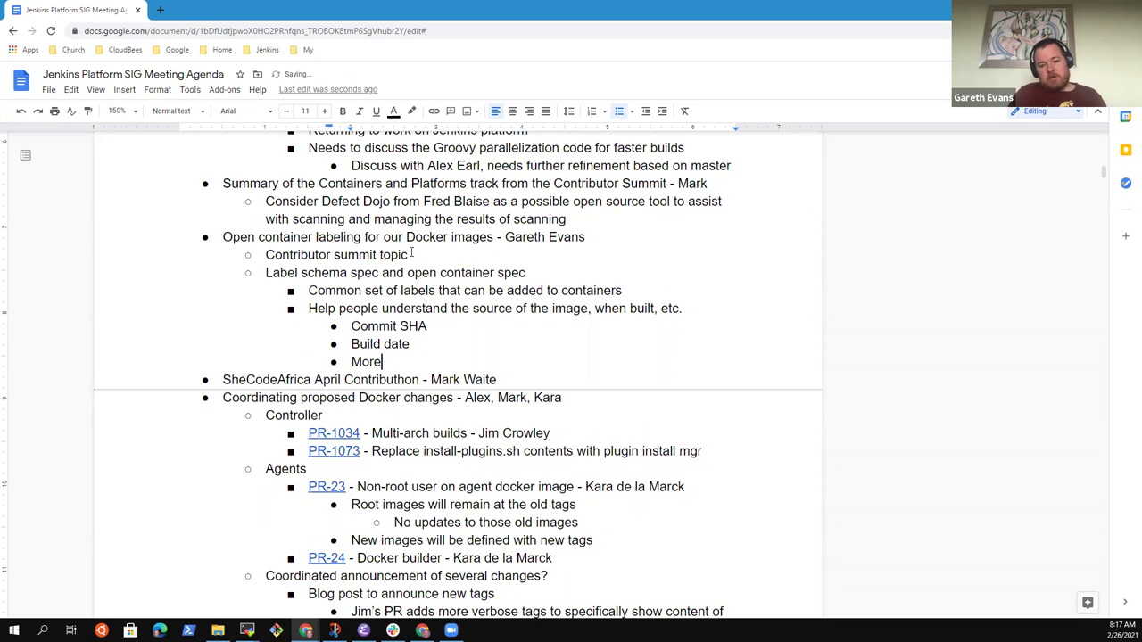
Add the bullet "Define a common set of labels that we would attach to images" one level above the "More" entry
key(Return)
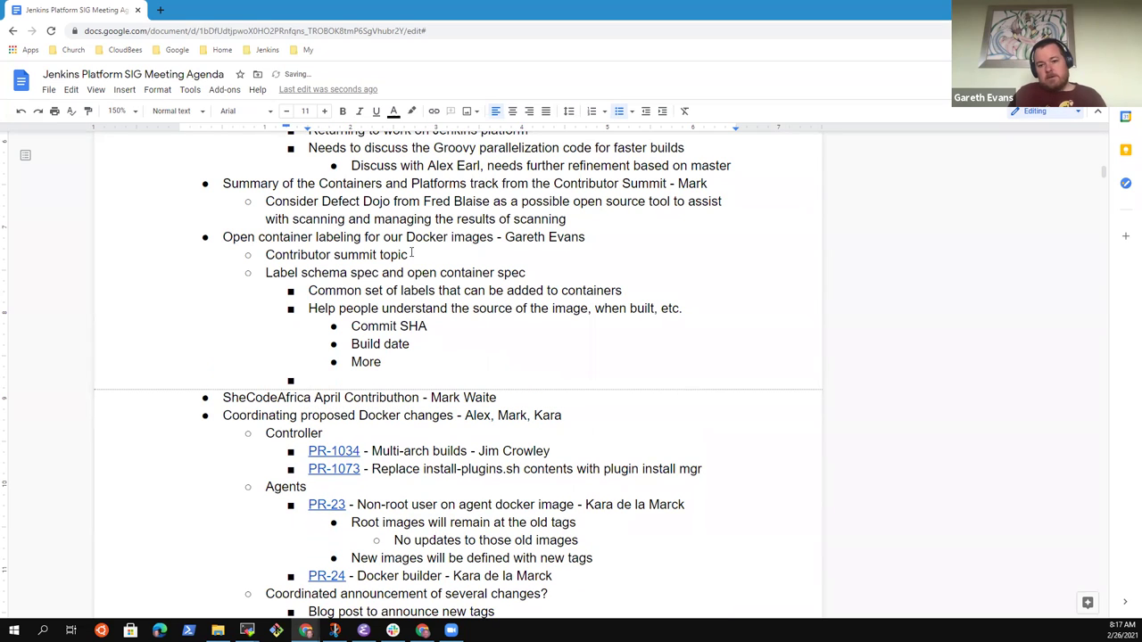
text(D)
key(BackSpace)
text(Define a common set of labels that we we)
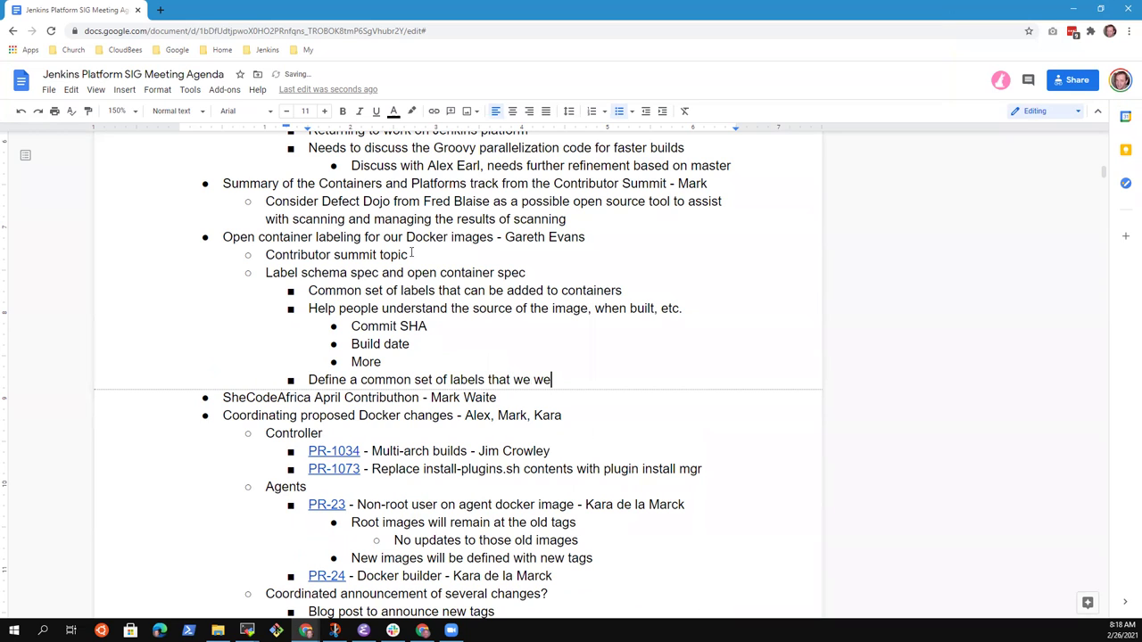
key(BackSpace)
text(ould attach to images)
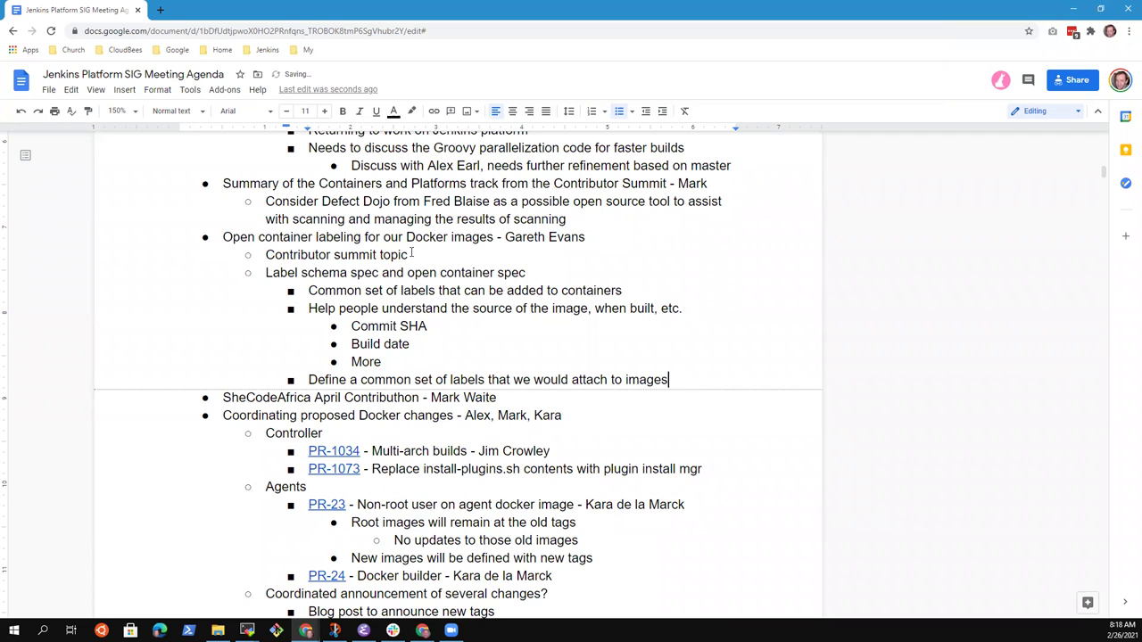
Add the nested bullet "Label schema spec added in a PR" under the note on defining a common set of labels
key(Return)
key(Tab)
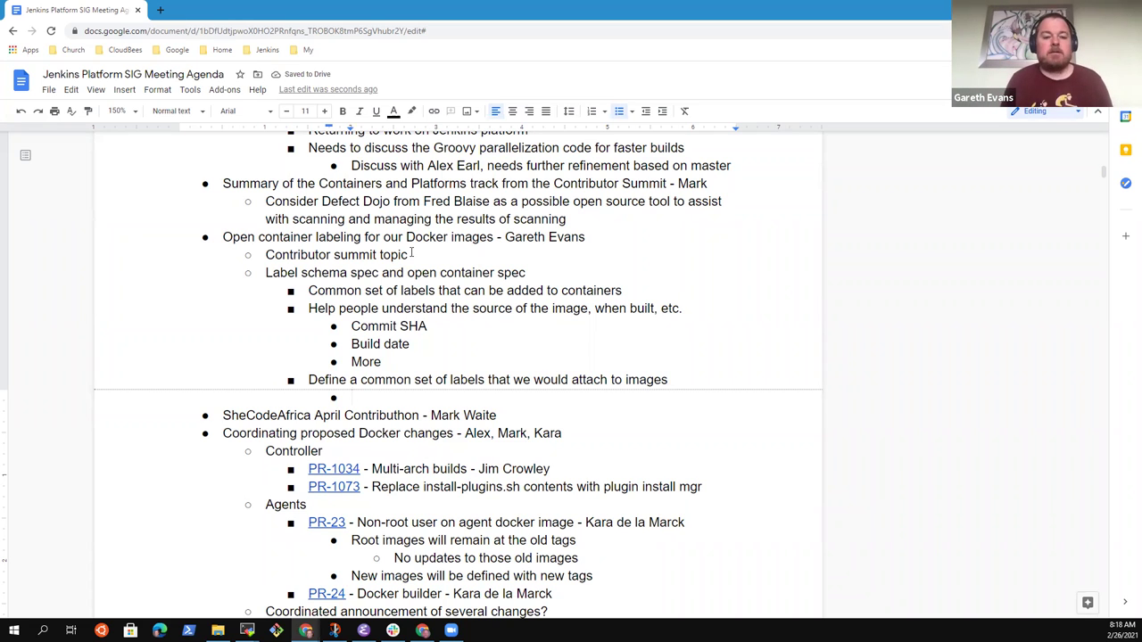
text(Label schema)
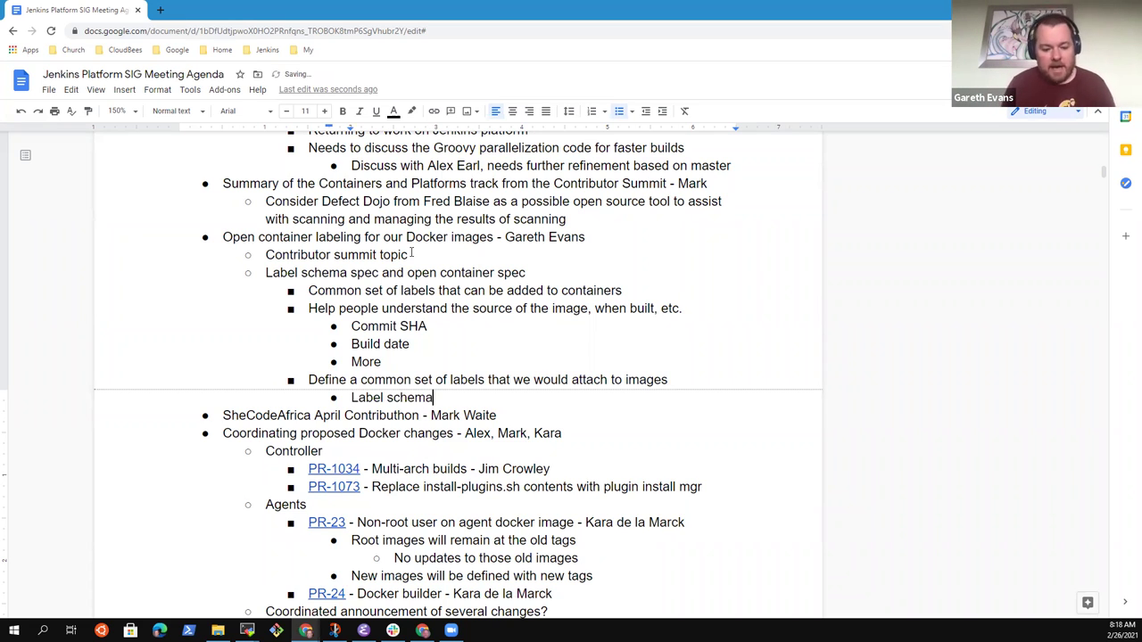
text( spec added in a PR)
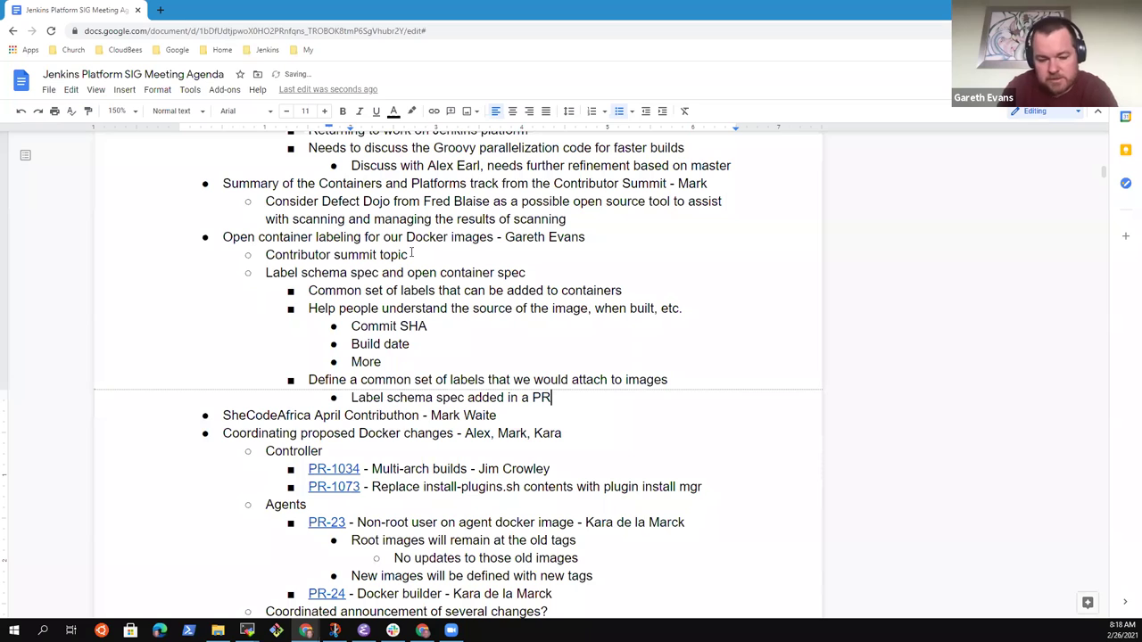
Add the bullet "Included many of the static labels, but did not include SHA, etc." below the label schema PR note
key(Return)
text(Included many of the static)
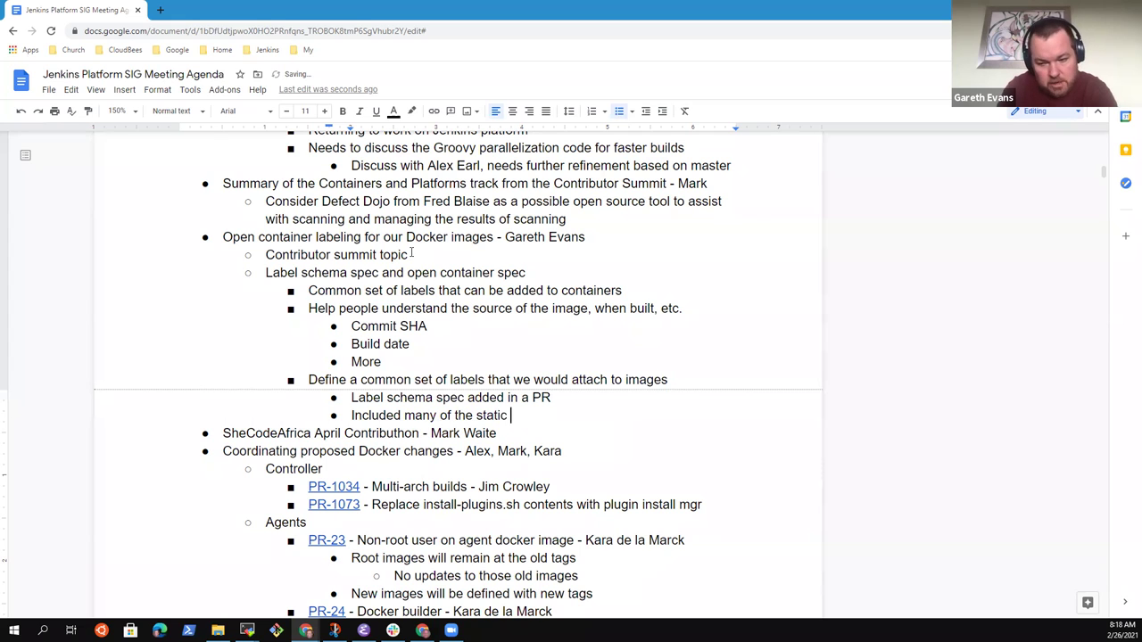
text( labels)
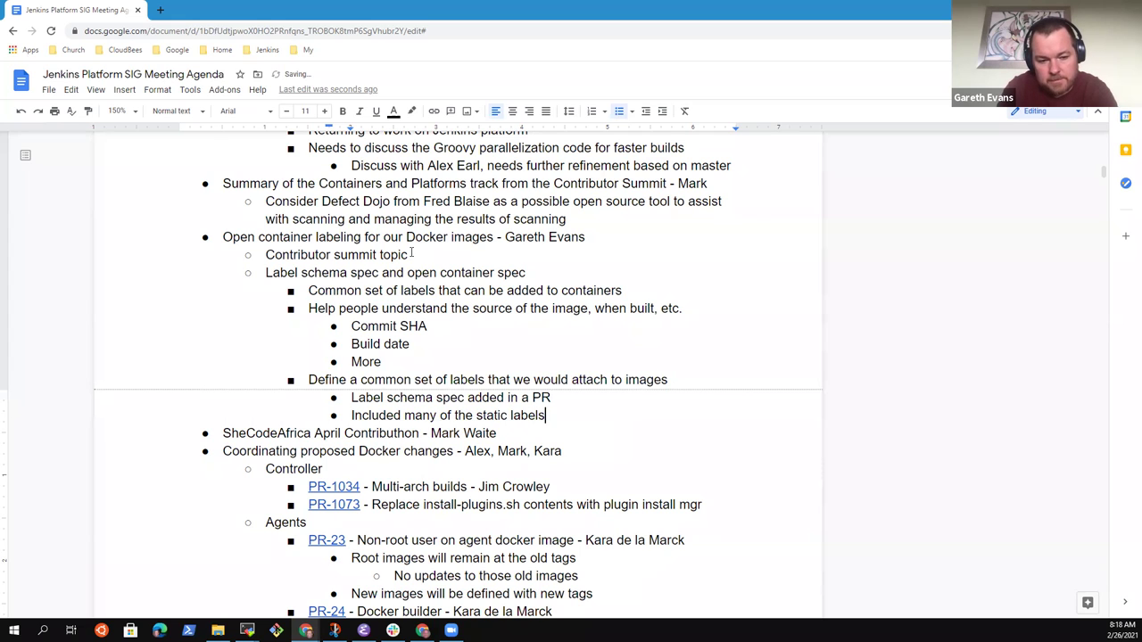
text(, but did not )
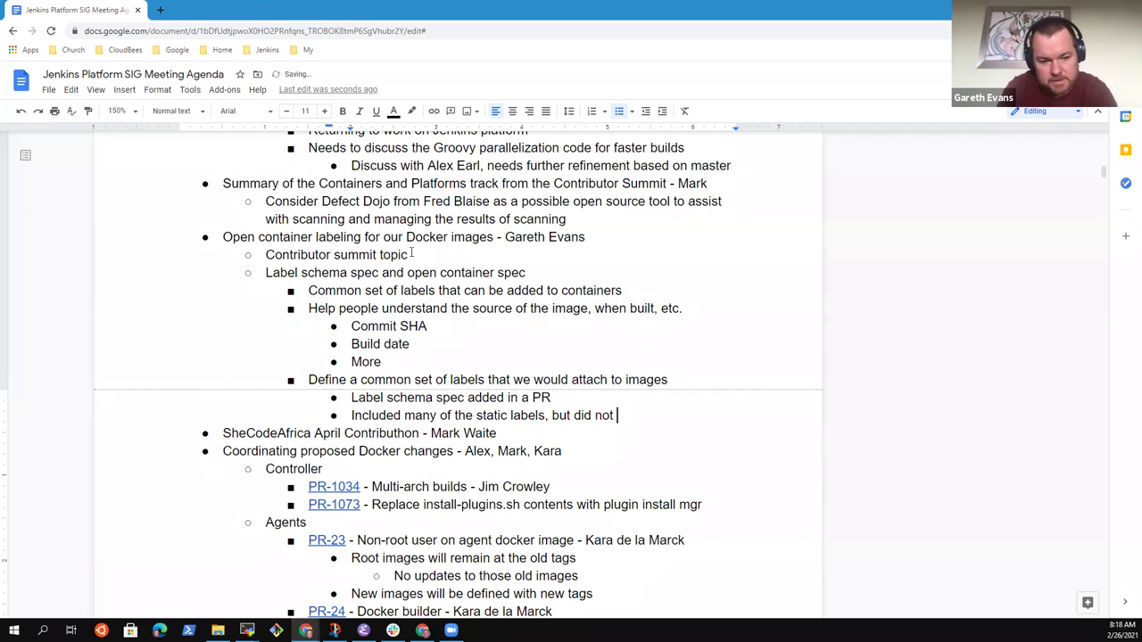
text(include SHA)
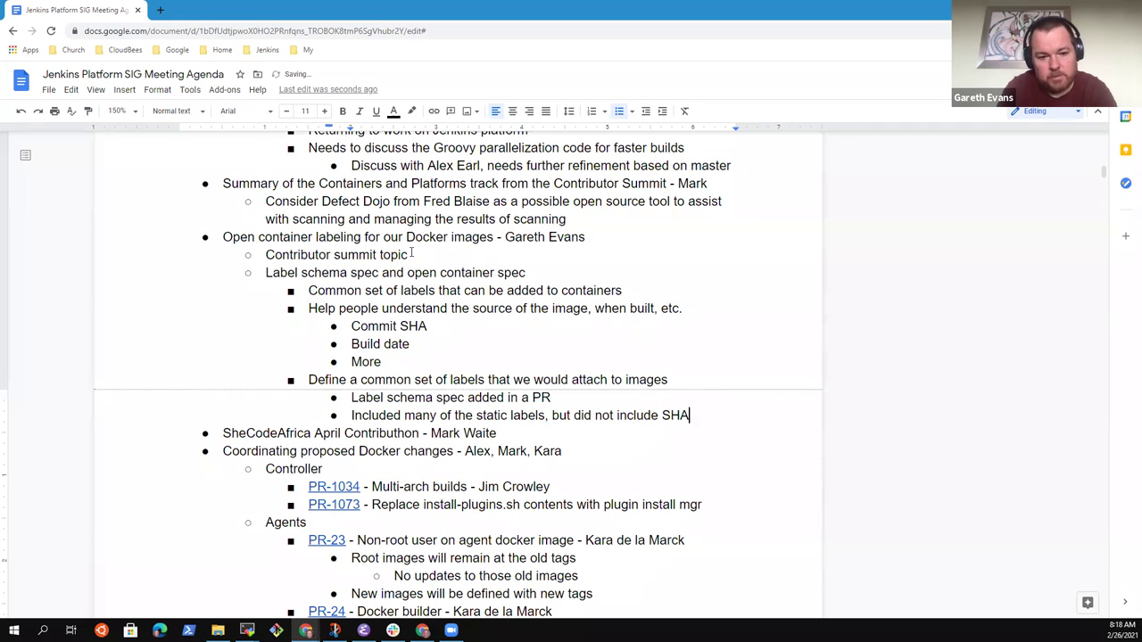
text(, etc.)
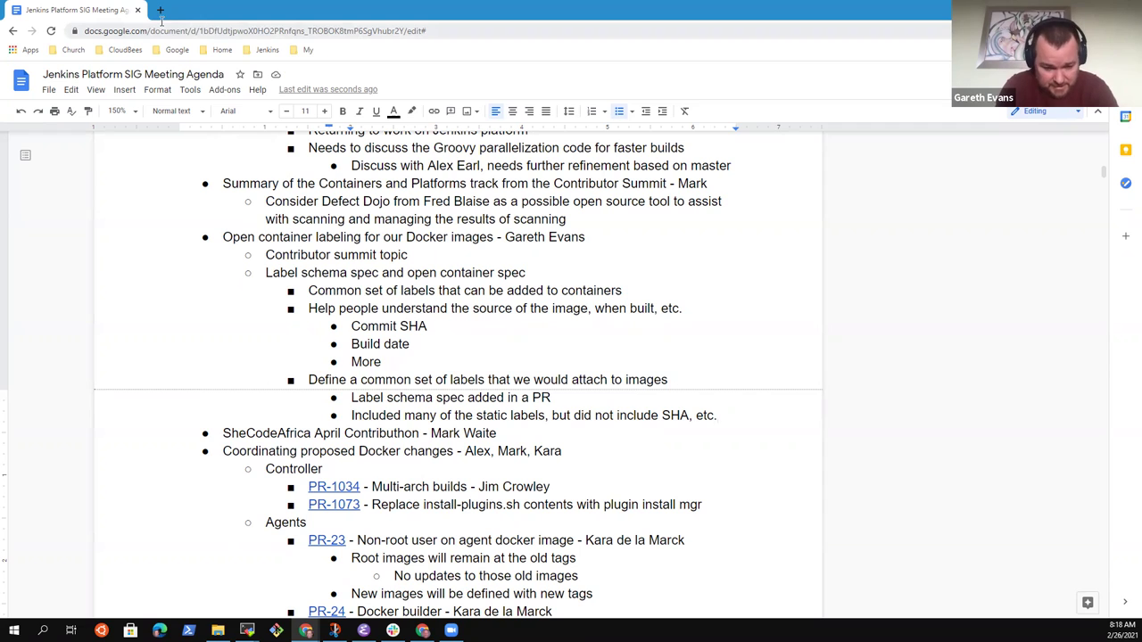
Add the bullet "Build time labeling not workable until we build them ourselves" below the static labels note
key(Return)
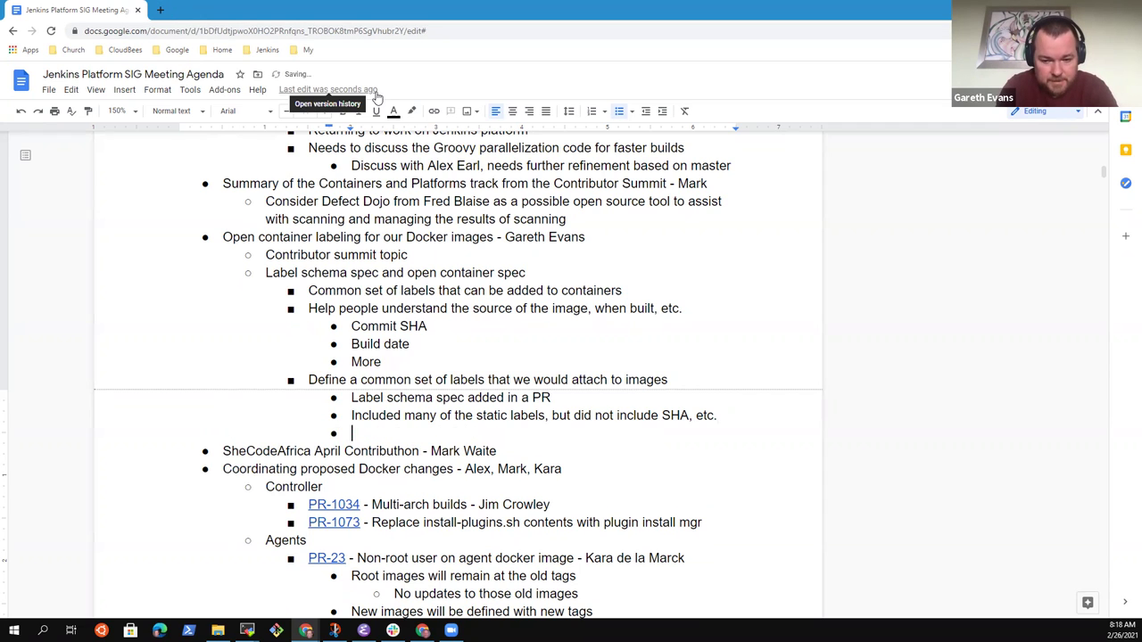
text(Dy)
key(BackSpace)
key(BackSpace)
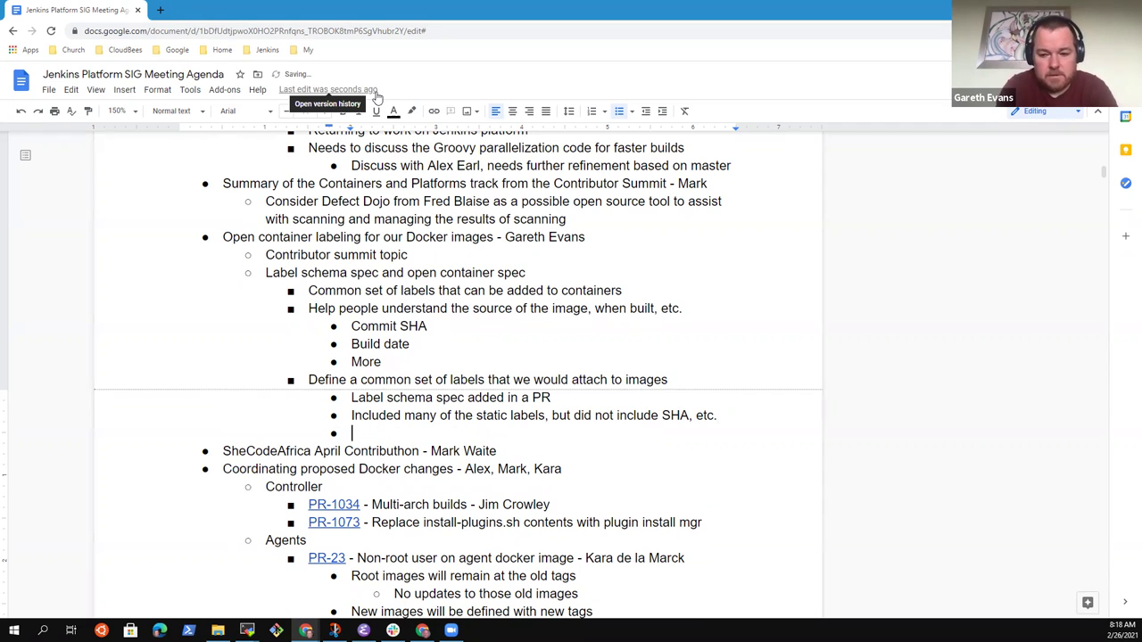
text(Build time)
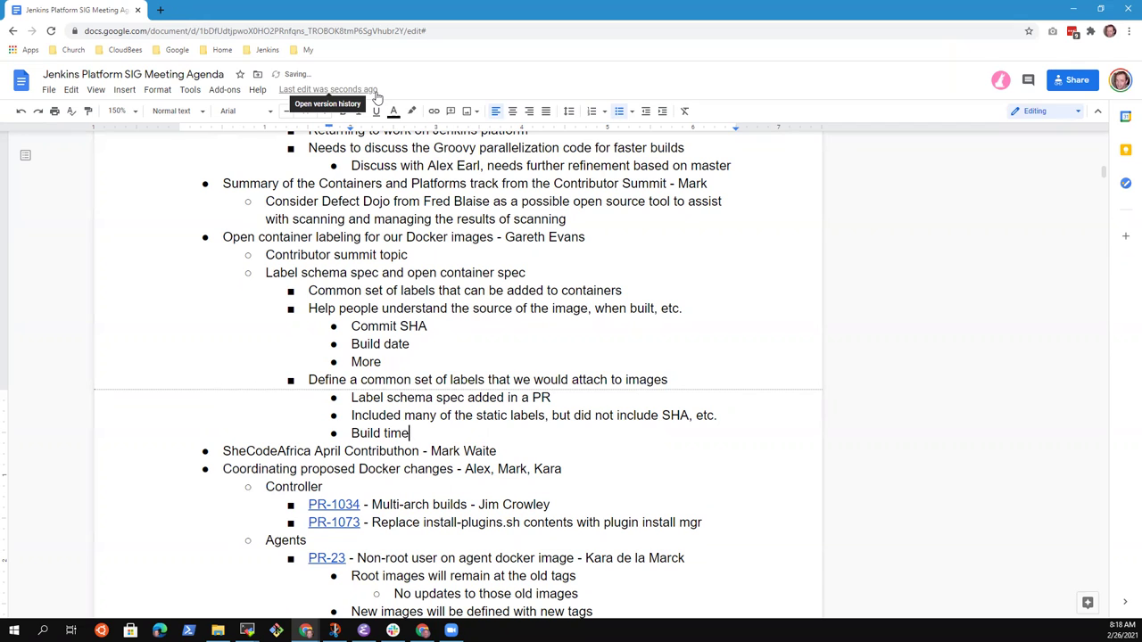
text( labeling not workable until we build them ourselves)
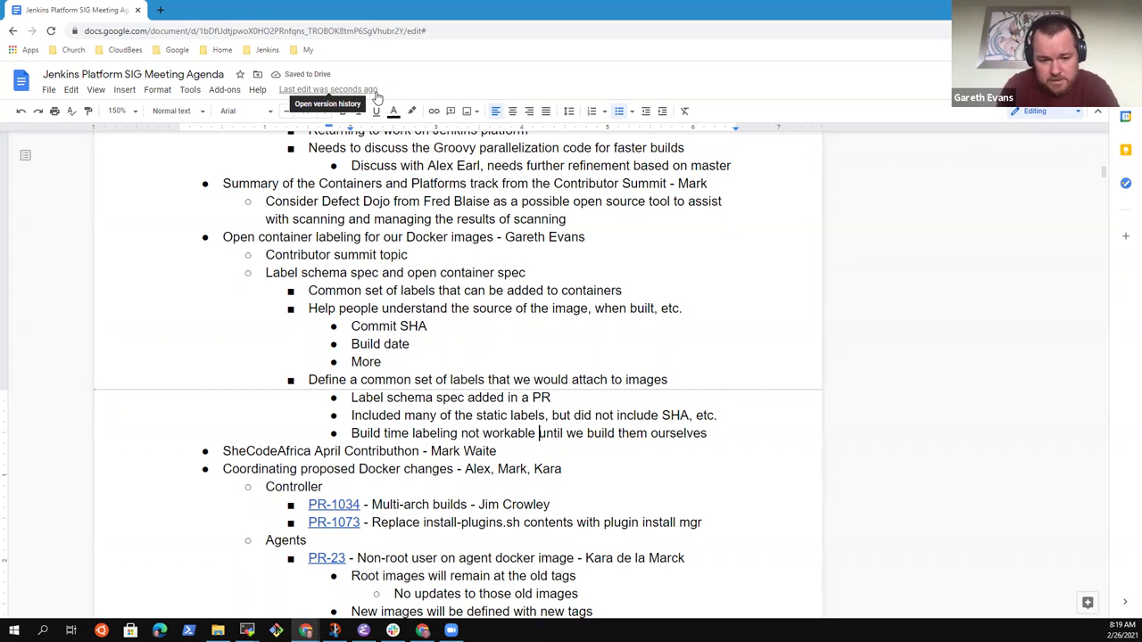
Reword the build time labeling bullet to "Build time labeling not available until we build images on our infra"
key(ctrl+BackSpace)
text(avaiolab)
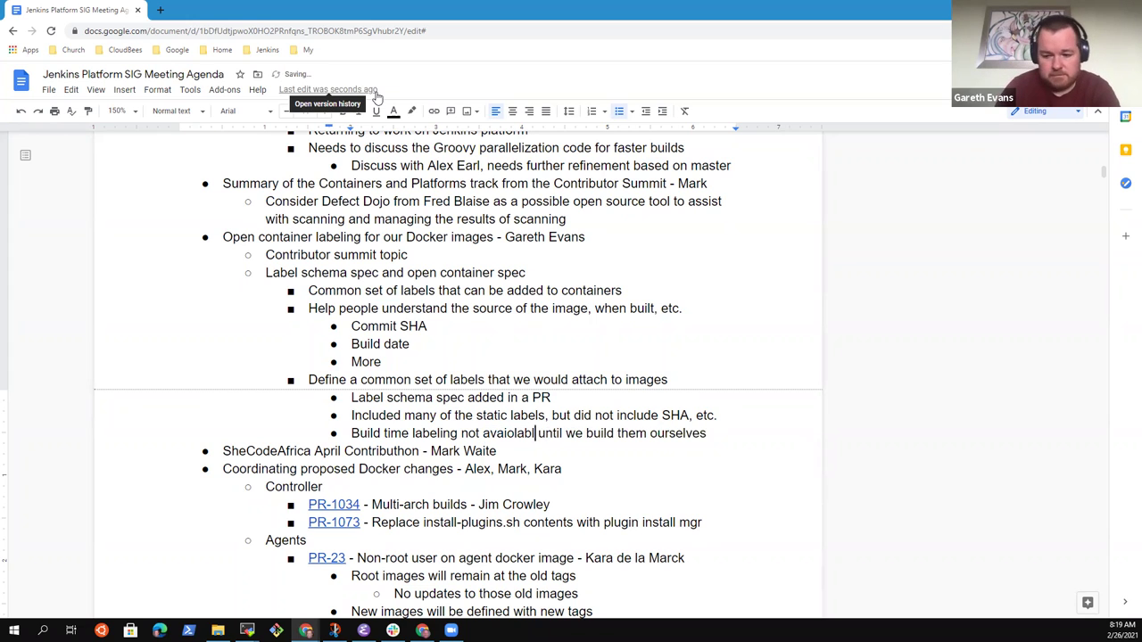
key(BackSpace)
key(BackSpace)
key(BackSpace)
key(BackSpace)
text(lable)
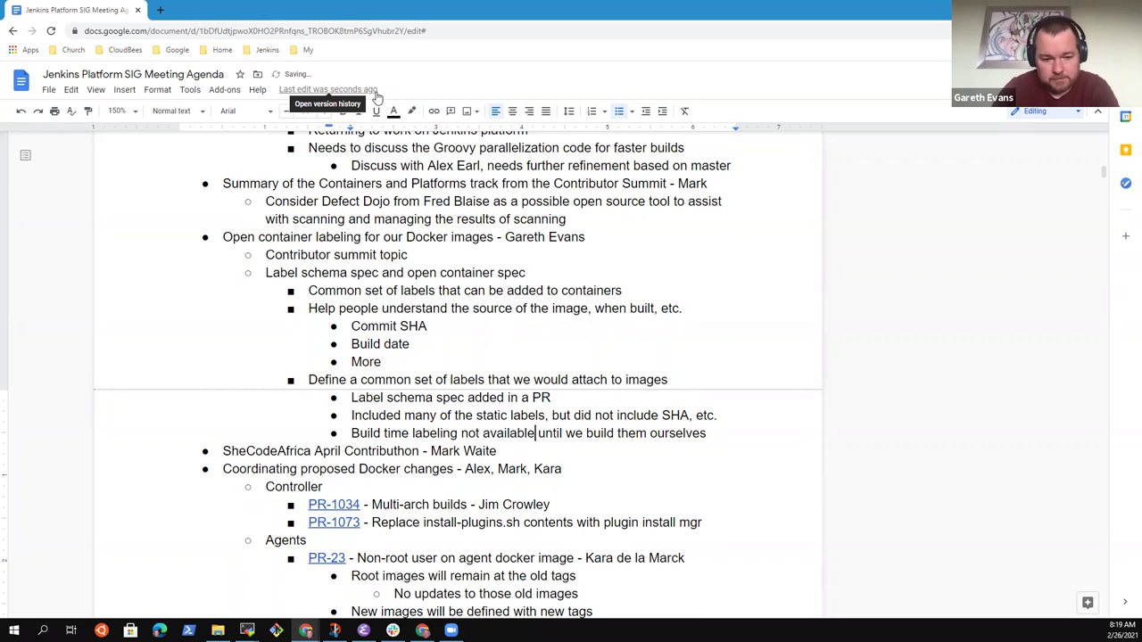
key(End)
key(ctrl+Right)
key(ctrl+shift+Left)
text(images)
key(ctrl+Right)
key(ctrl+shift+Right)
text(on)
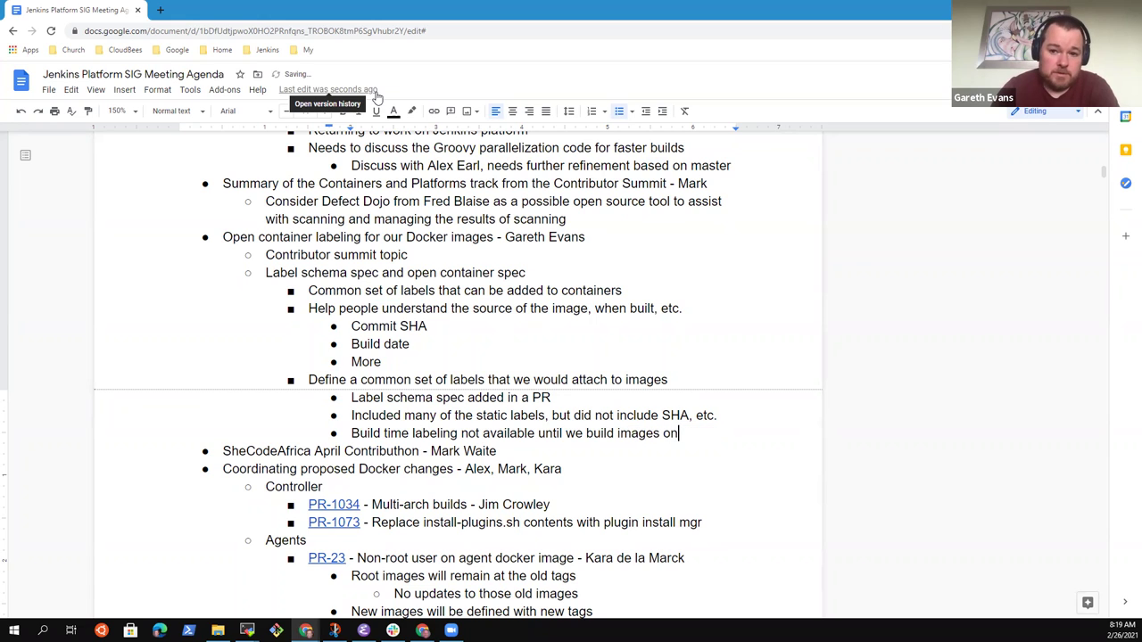
text( our infra)
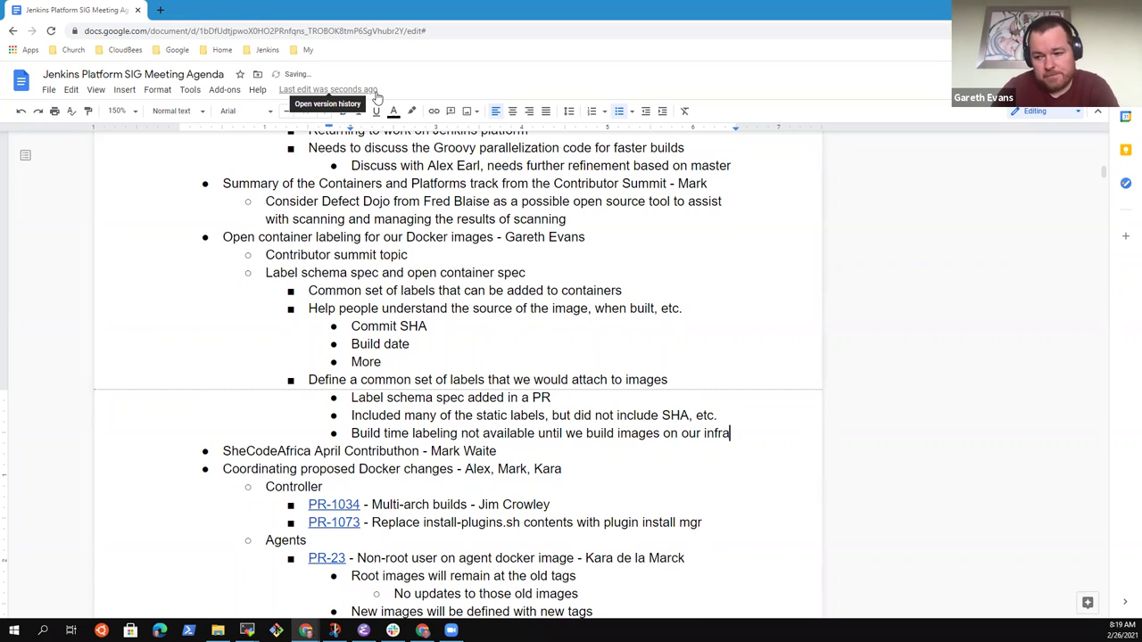
Add the bullet "Support both specs" at the same level as the label schema and open container spec bullet
key(Return)
key(shift+Tab)
key(shift+Tab)
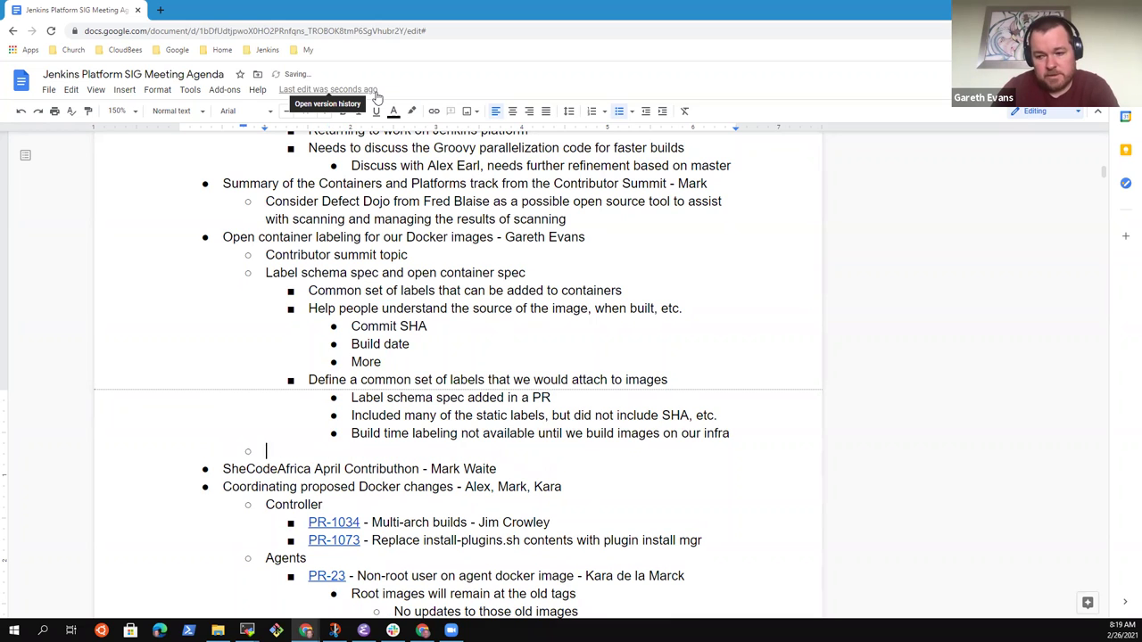
text(Support both sep)
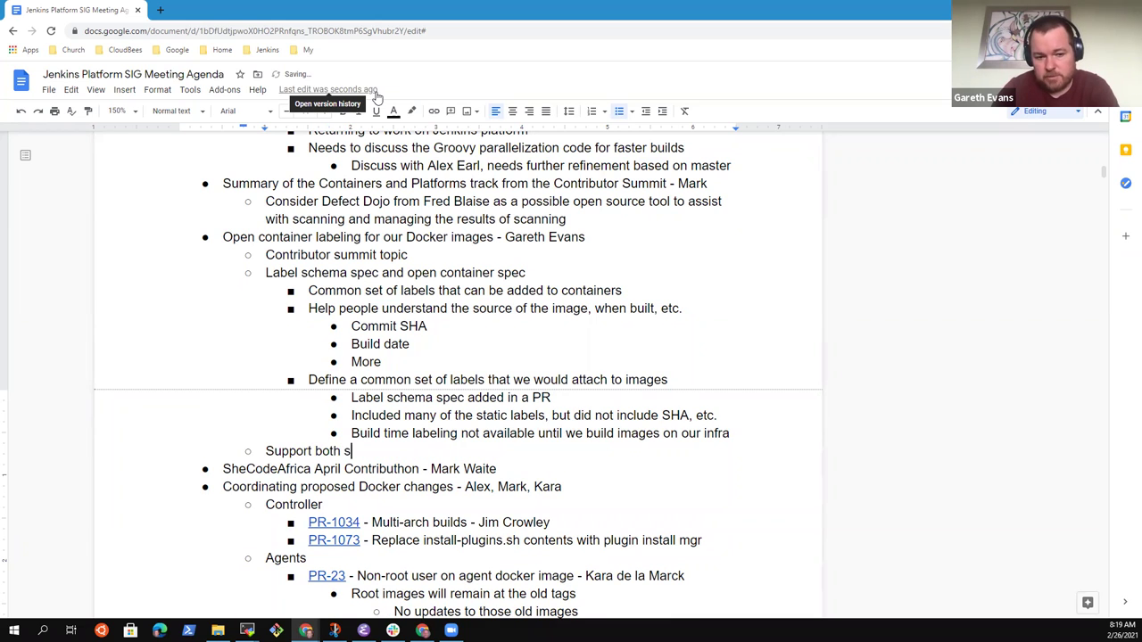
key(BackSpace)
key(BackSpace)
text(pecs)
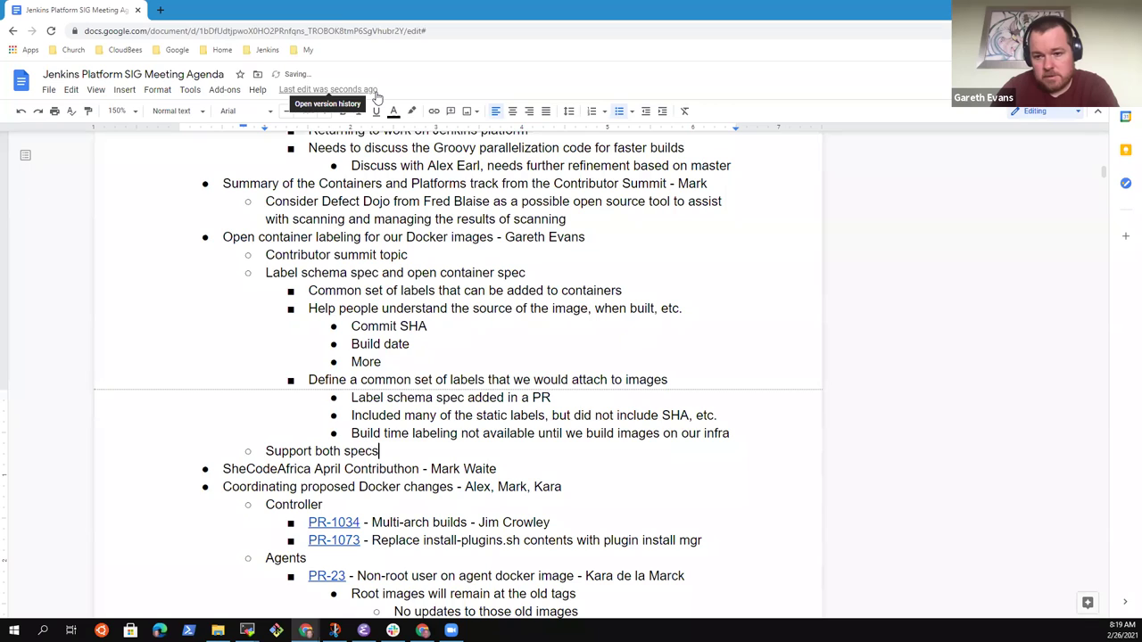
Extend the bullet about supporting both specs to read "Support both specs or choose a single spec?"
text( or choose a single spec)
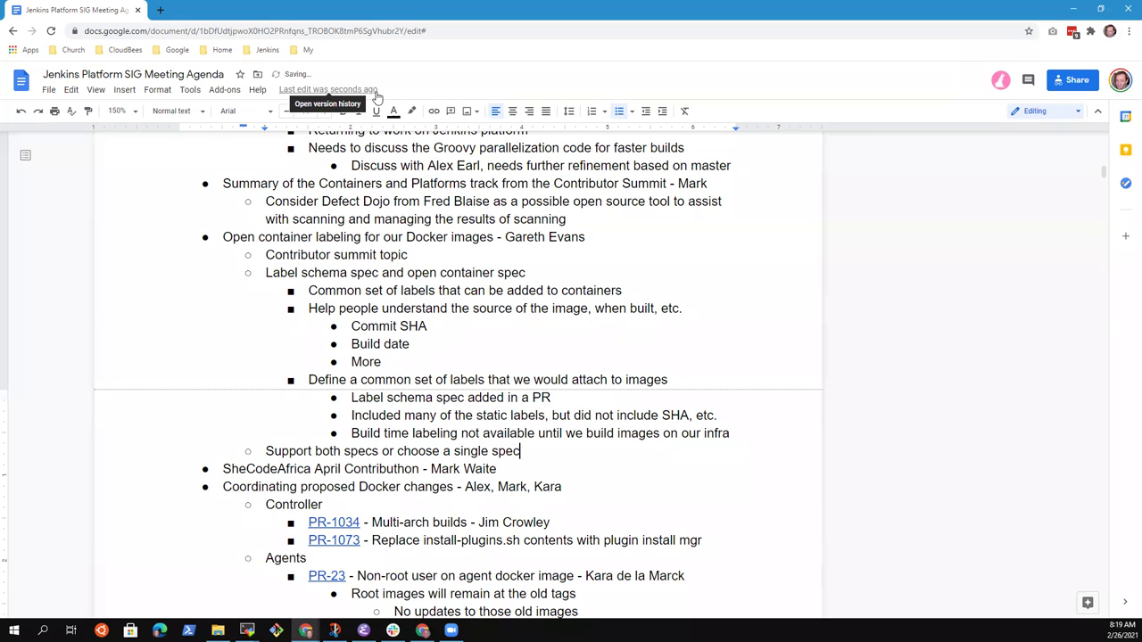
text(?)
Add the sub-bullet "If easy to do both, then do both to reduce one source of contention" below the single spec question
key(Return)
key(Tab)
text(If easy)
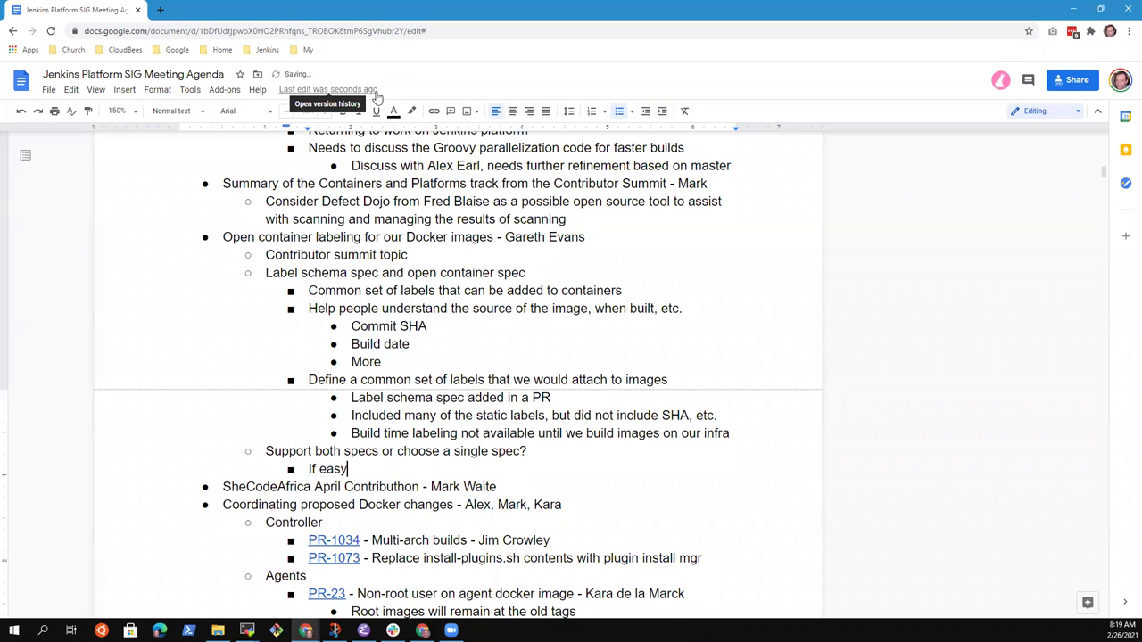
text( to do both, then do both to)
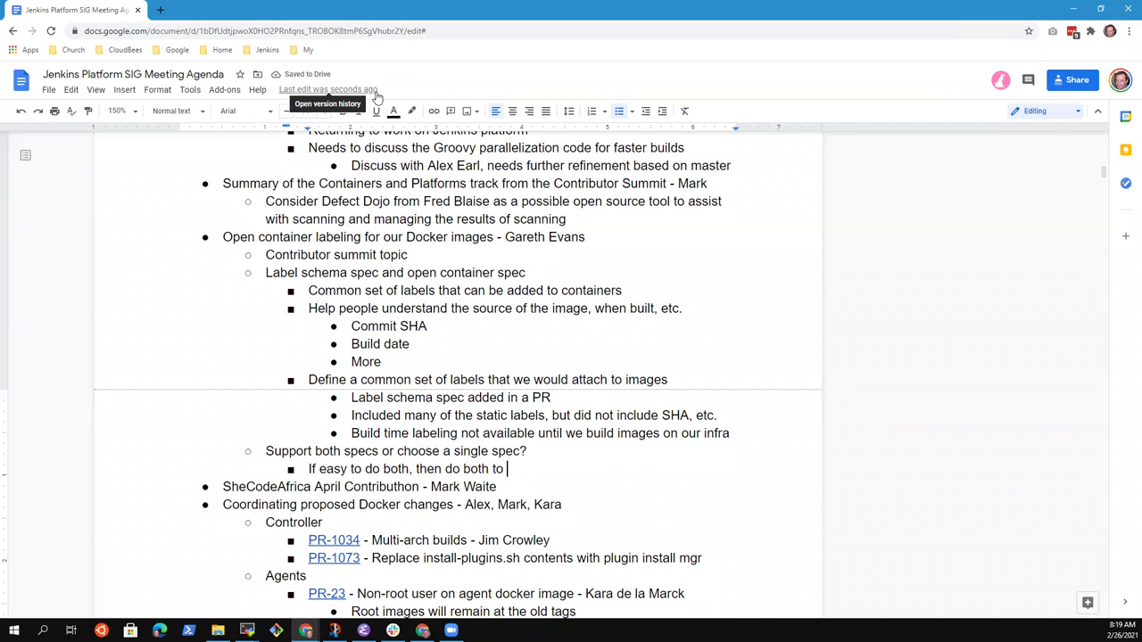
text(reduce onc)
text( source of contention)
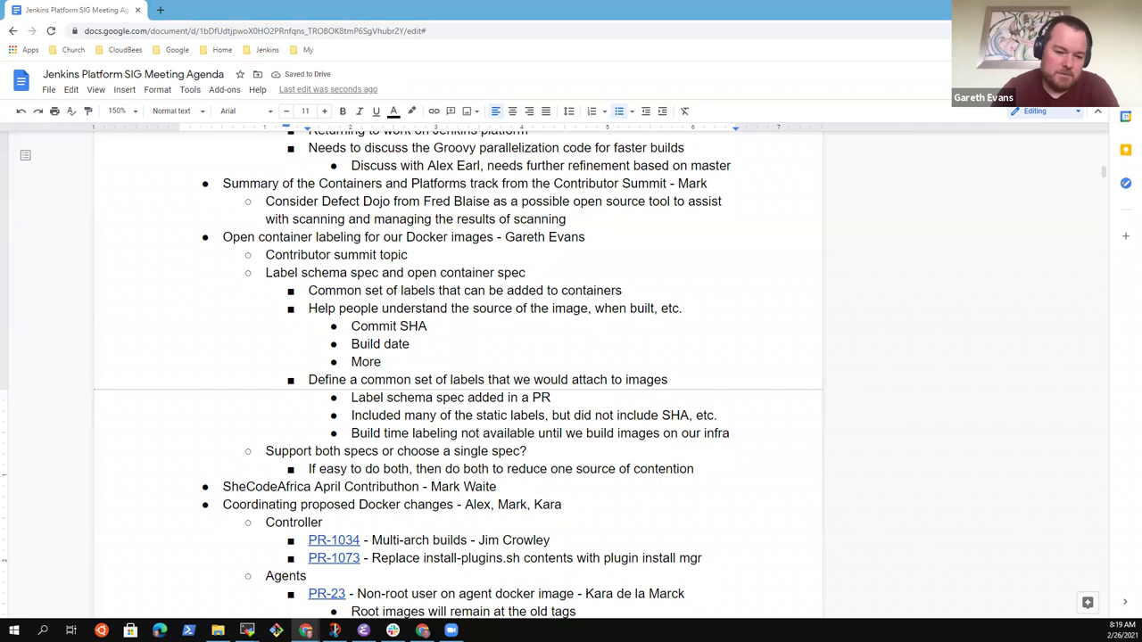
click(464, 468)
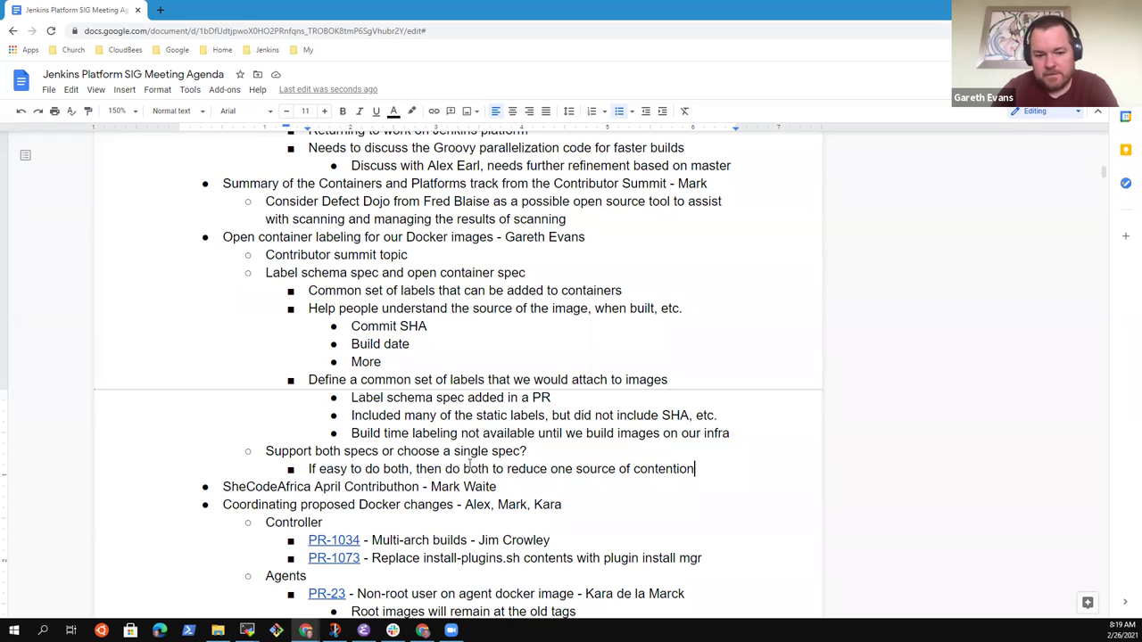
Add the bullet "Likely additional labels we want to support" at the same level as the single spec question
key(Return)
key(shift+Tab)
text(<)
key(BackSpace)
text(Likely)
key(BackSpace)
text(y additional labve)
key(BackSpace)
key(BackSpace)
text(els we want to support)
Add the sub-bullet "Git tree state (dirty or clean) that tells us if someone built on a desktop" below the additional labels bullet
key(Return)
key(Tab)
text(Git re)
key(BackSpace)
key(BackSpace)
text(tree state (dirty or clean)
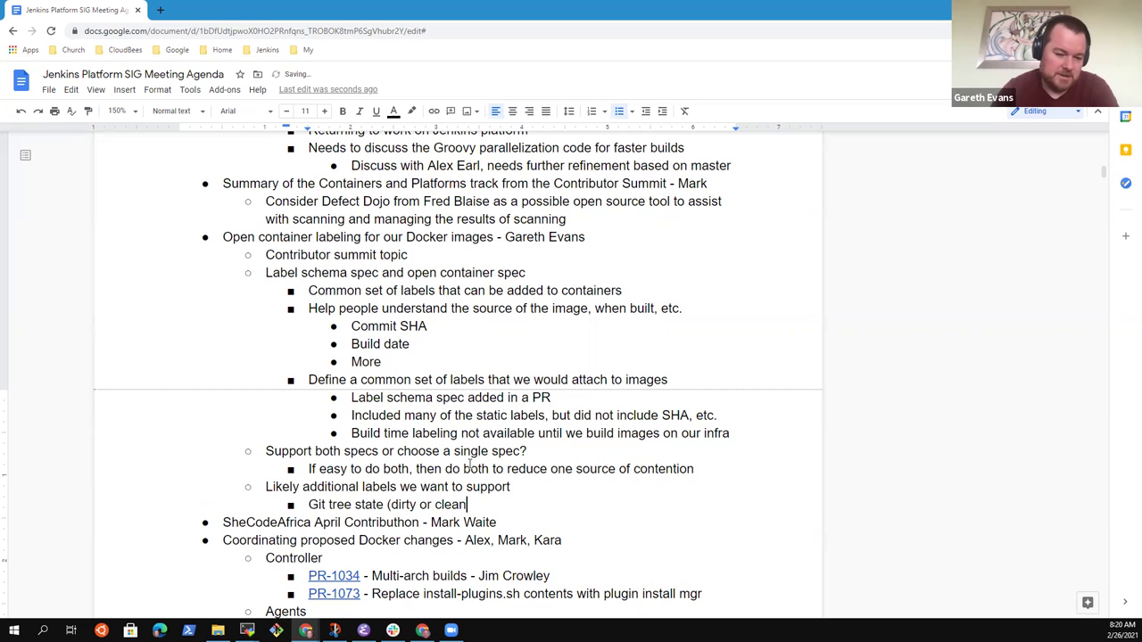
text() that tells us i)
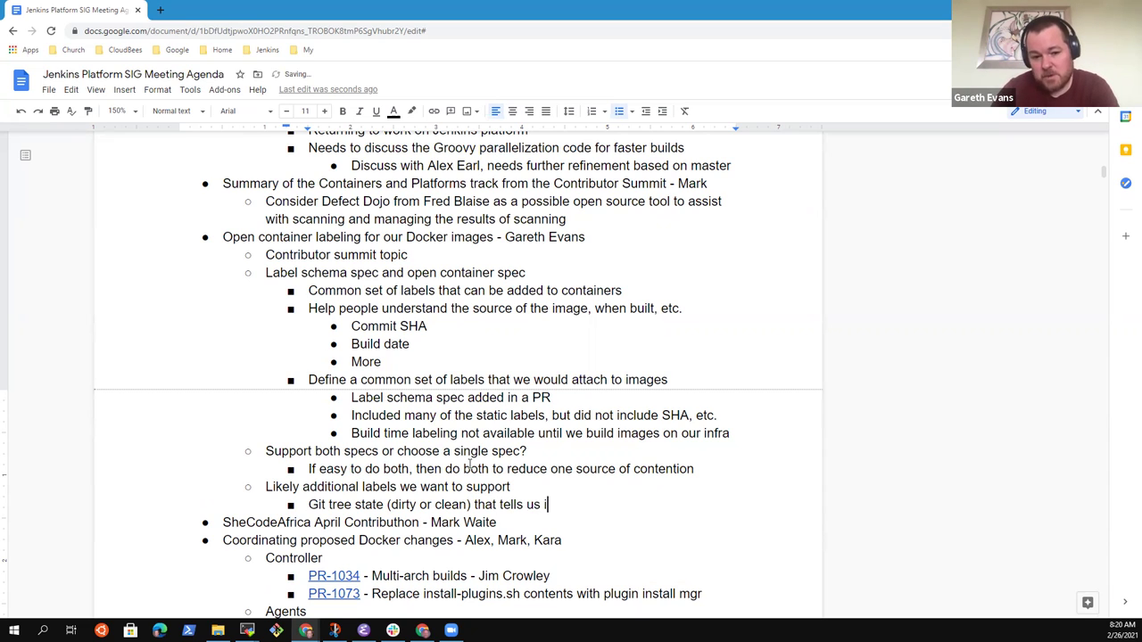
text(f someone built som)
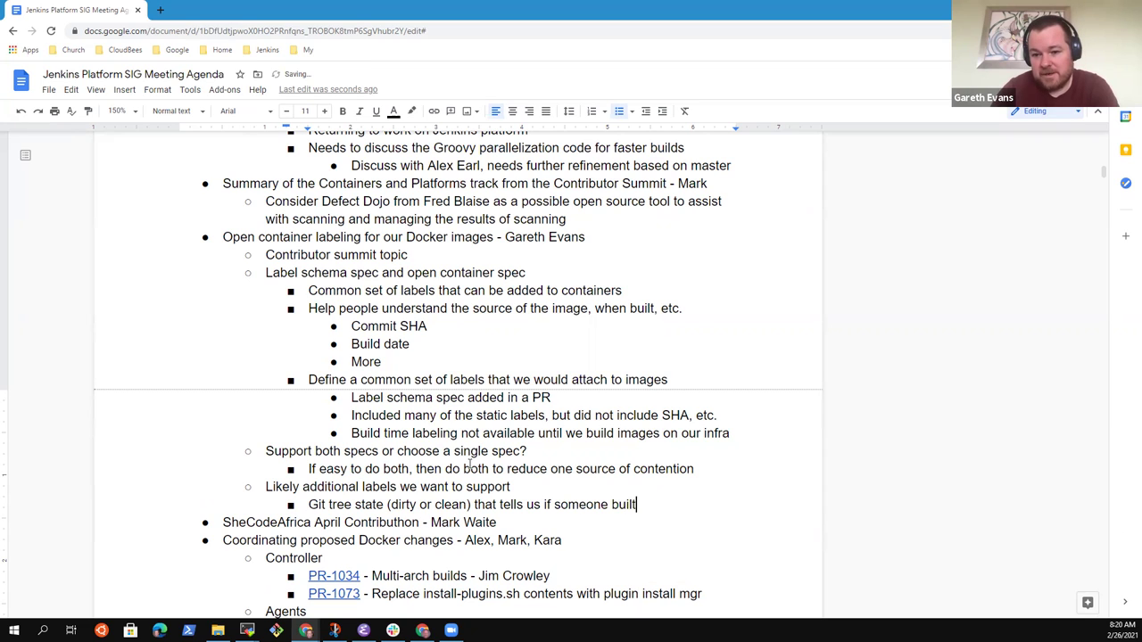
key(BackSpace)
key(BackSpace)
key(BackSpace)
text(on a desktop)
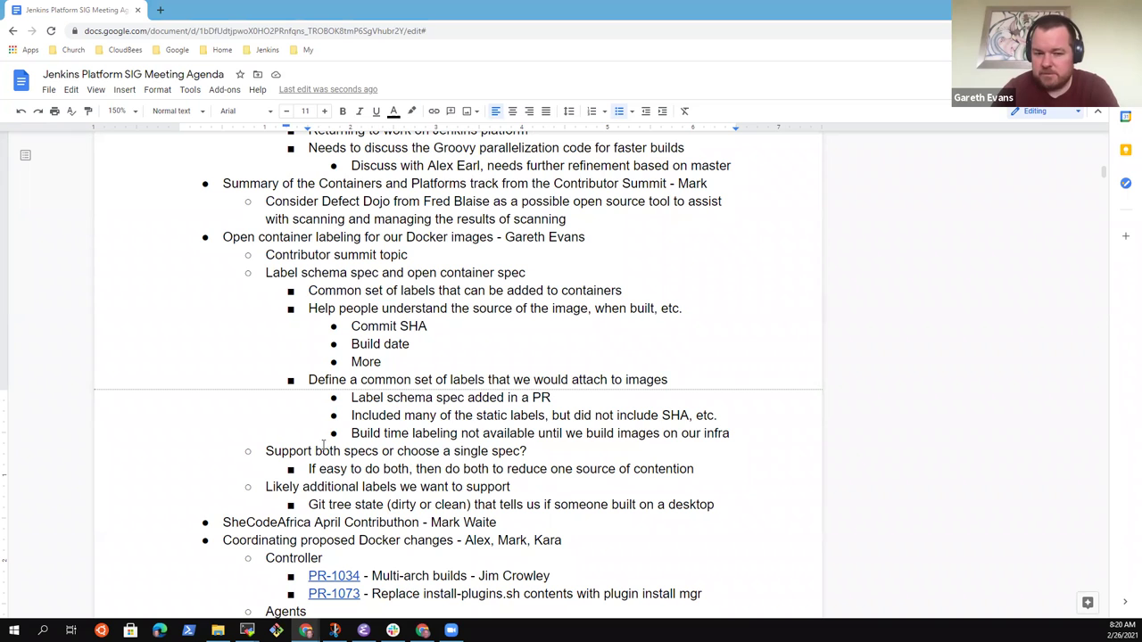
Add a bullet below the Git tree state note saying that the named colleague has additional suggestions for labels
click(474, 505)
scroll(474, 505, down, 10)
key(End)
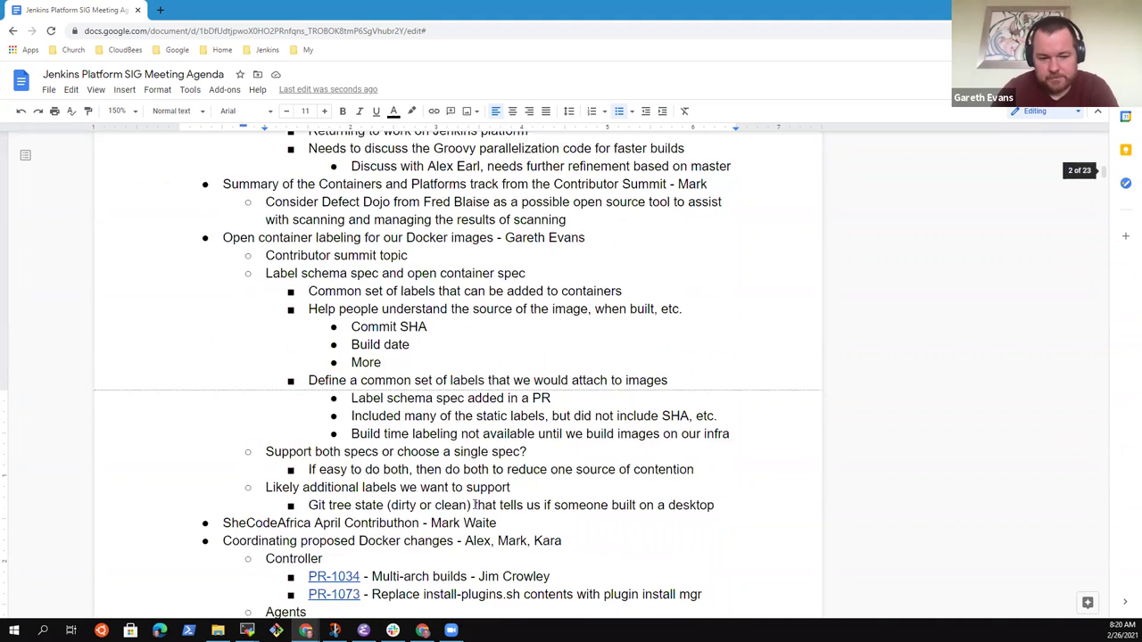
key(Return)
text(Damien has additional suggestions for labels)
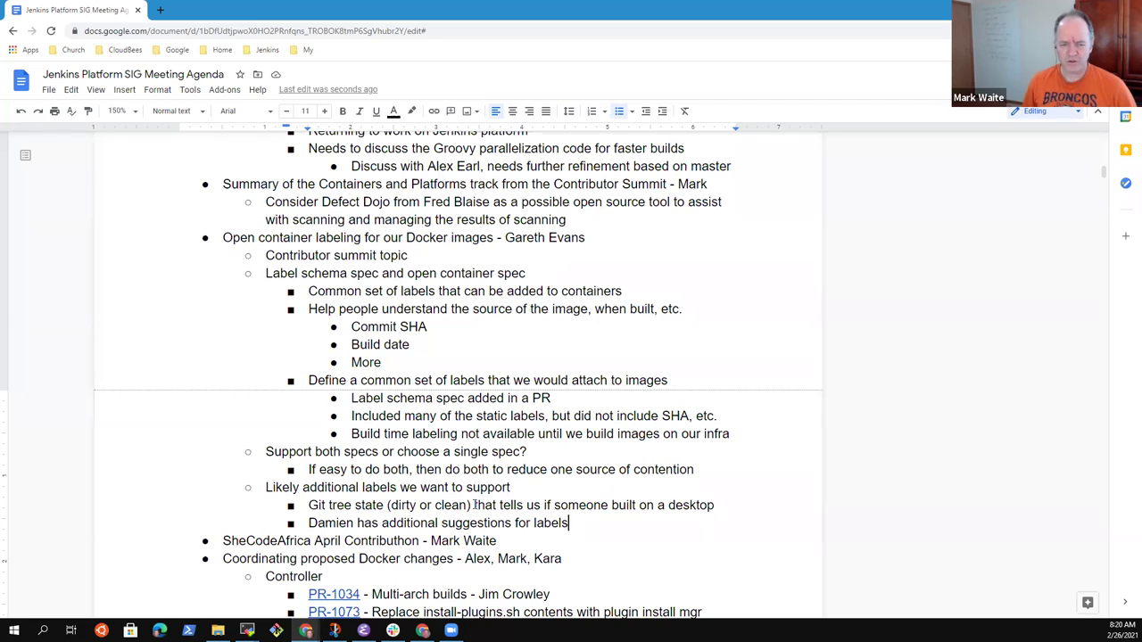
key(Up)
key(Up)
key(Up)
key(Up)
key(Up)
key(Up)
key(Down)
key(End)
key(ctrl+shift+Left)
key(ctrl+shift+Left)
key(ctrl+shift+Left)
key(ctrl+shift+Left)
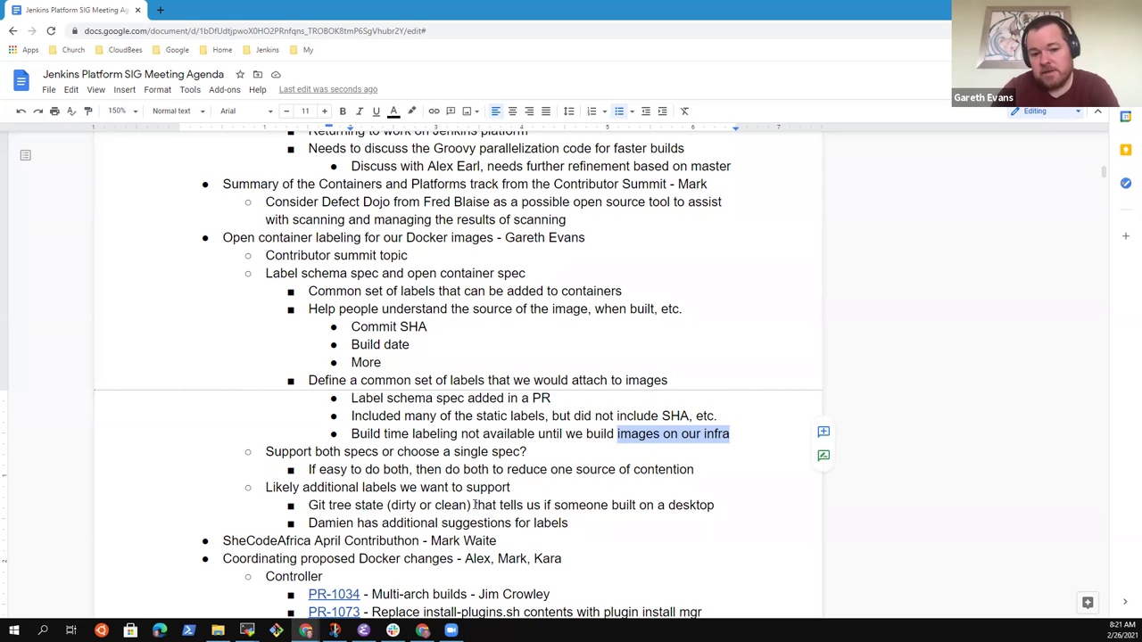
key(Up)
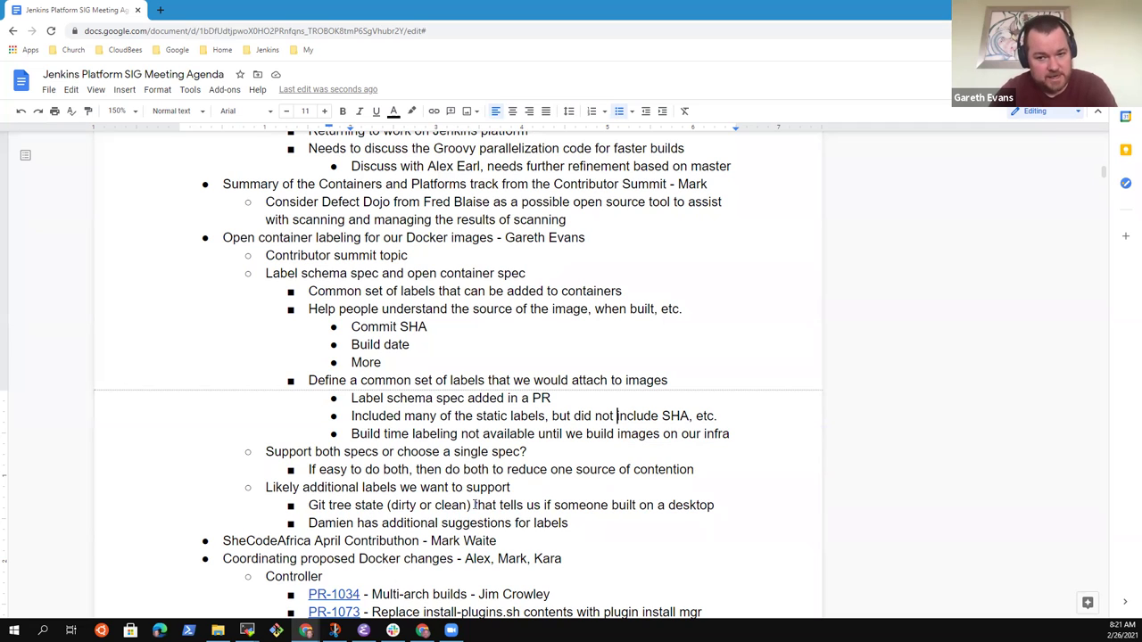
key(Up)
key(Up)
key(Up)
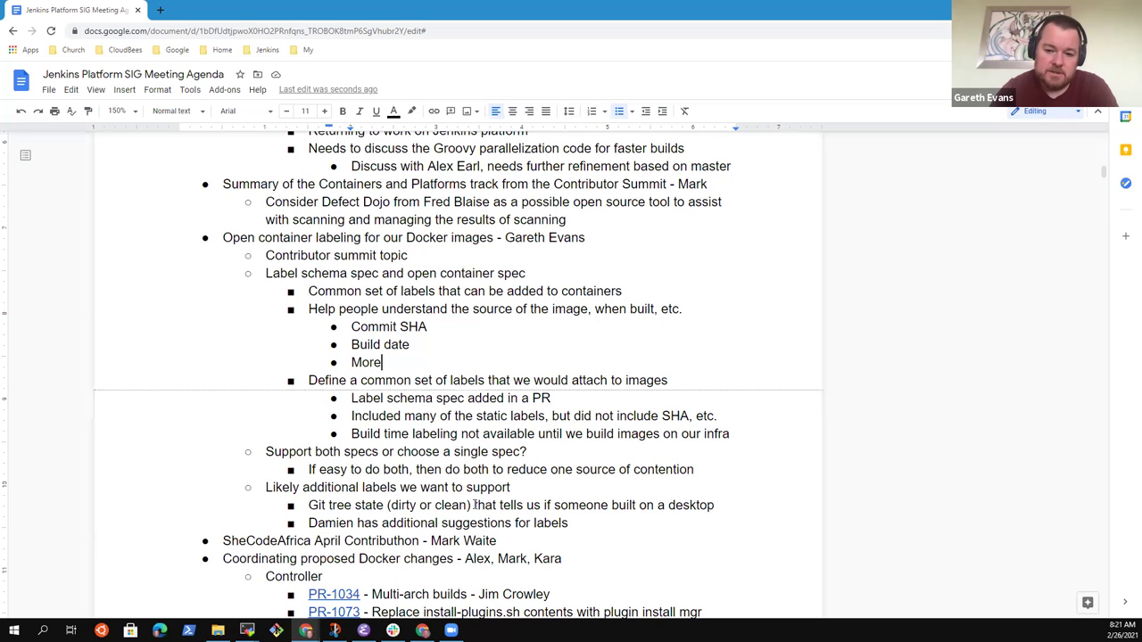
key(Down)
key(Down)
key(Down)
key(Down)
key(Down)
key(Down)
key(Down)
key(Down)
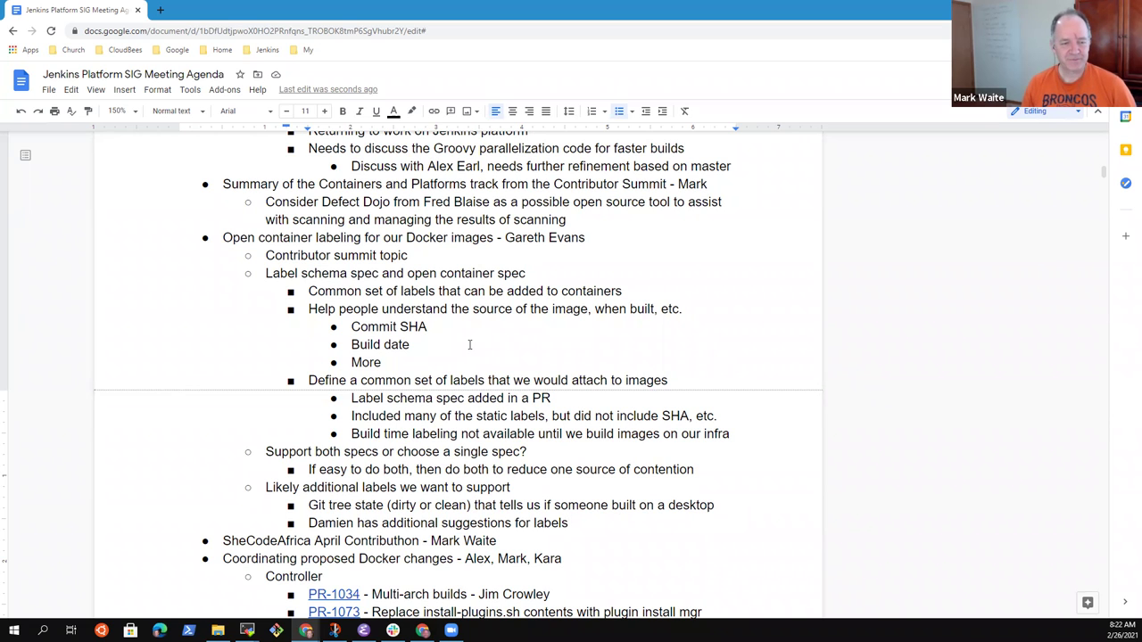
scroll(466, 353, down, 1)
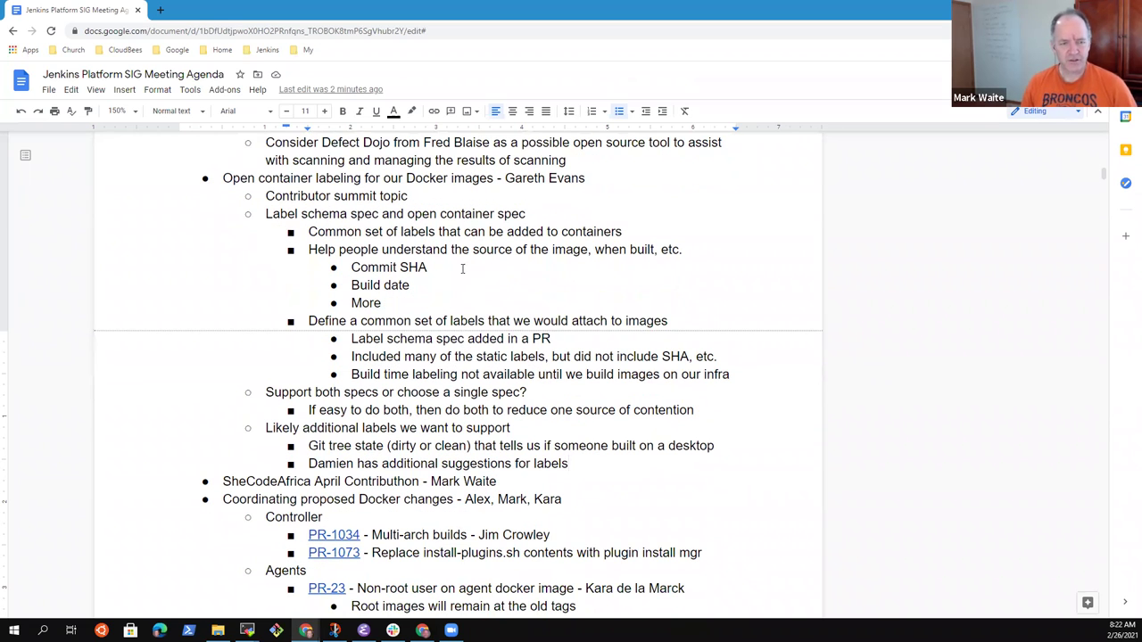
click(376, 178)
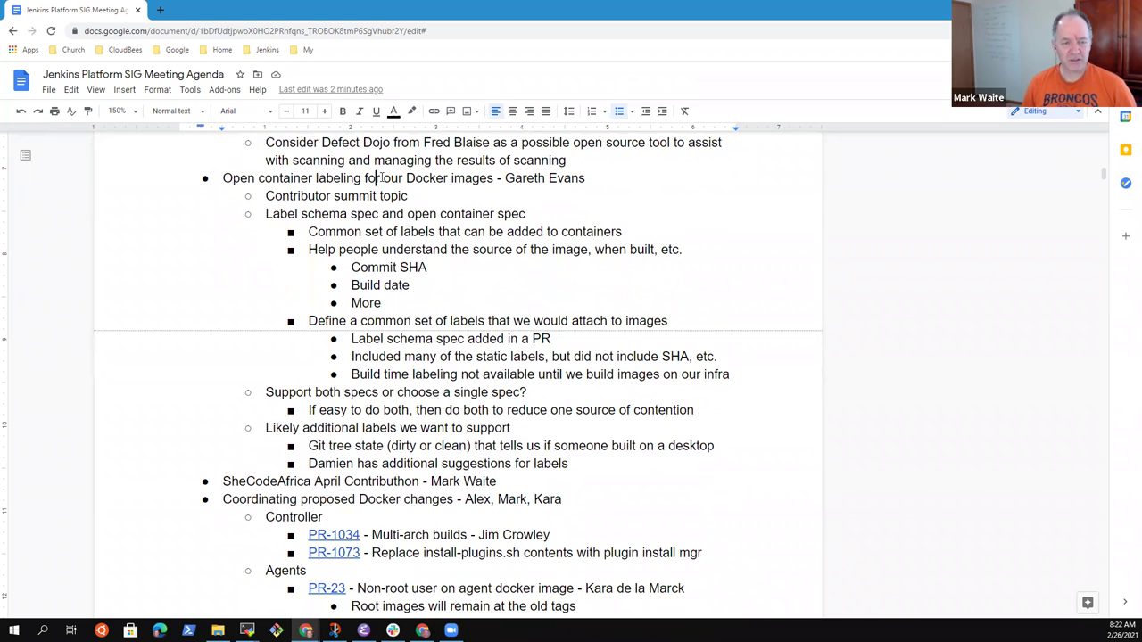
triple_click(378, 177)
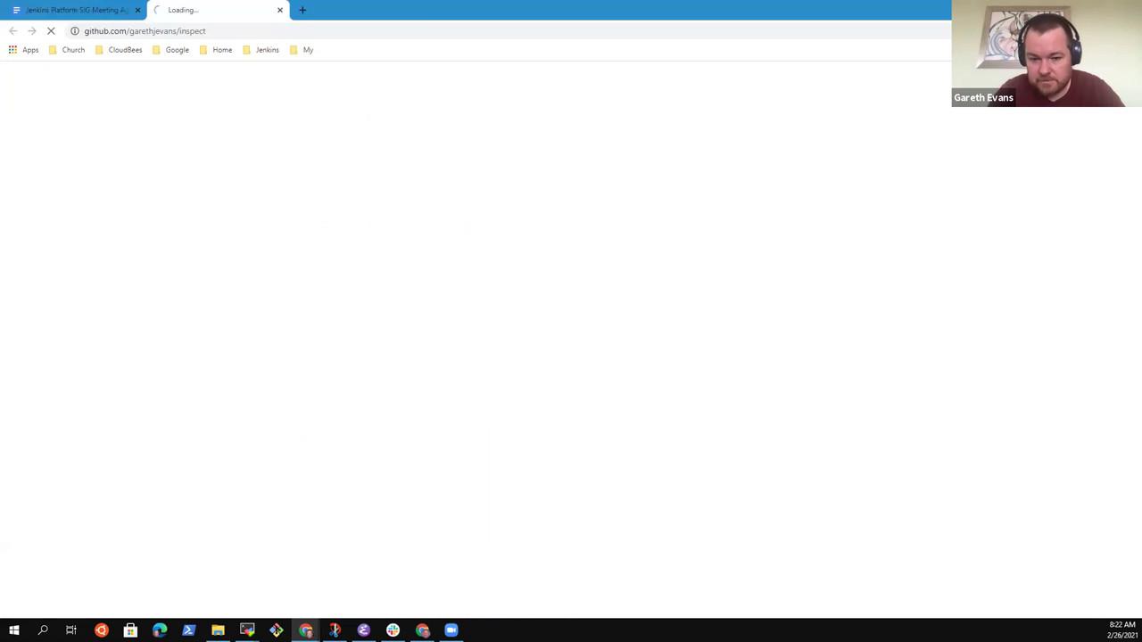
Copy the web address of the GitHub inspect repository and return to the meeting agenda document
click(218, 34)
key(ctrl+c)
click(72, 10)
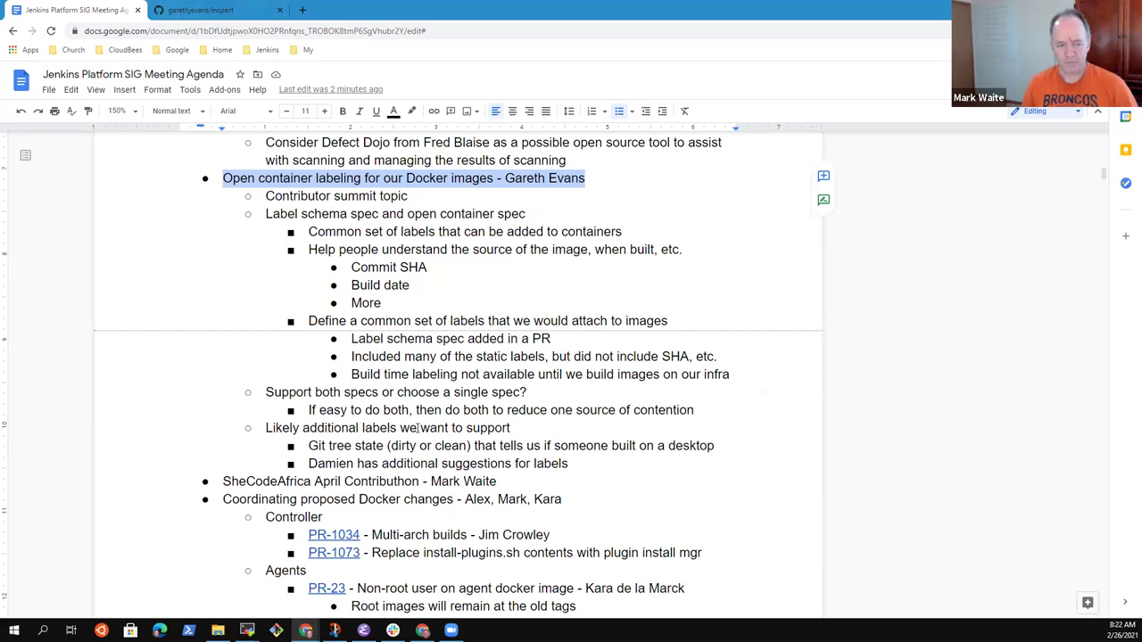
Add the bullet "See the inspect tool to view labels and generate labels during build" above the likely additional labels bullet
click(571, 410)
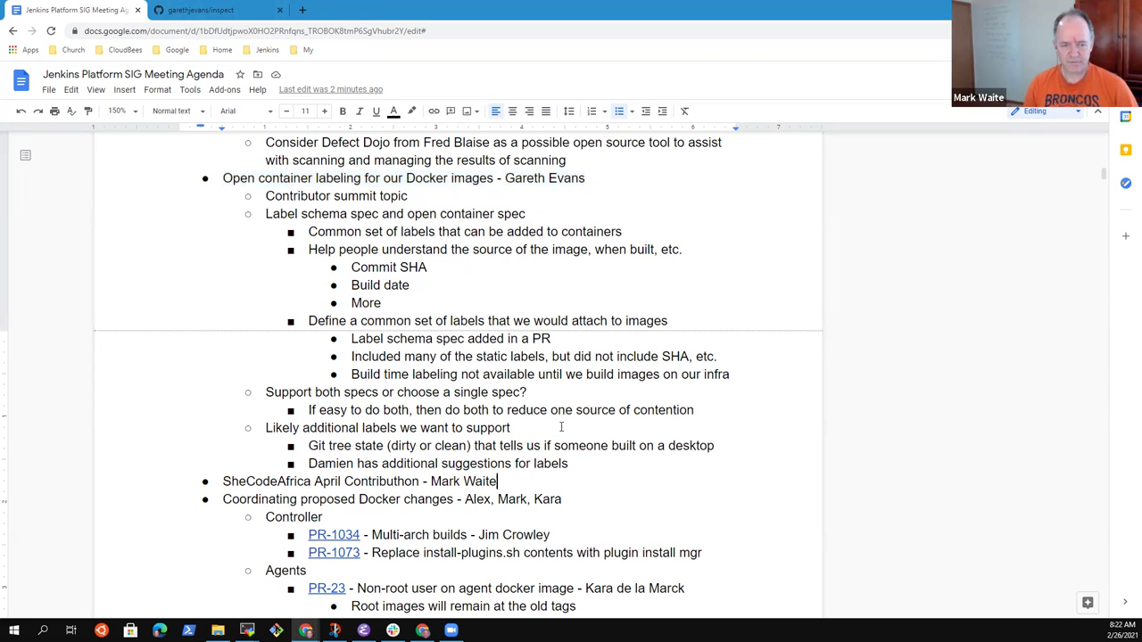
click(644, 412)
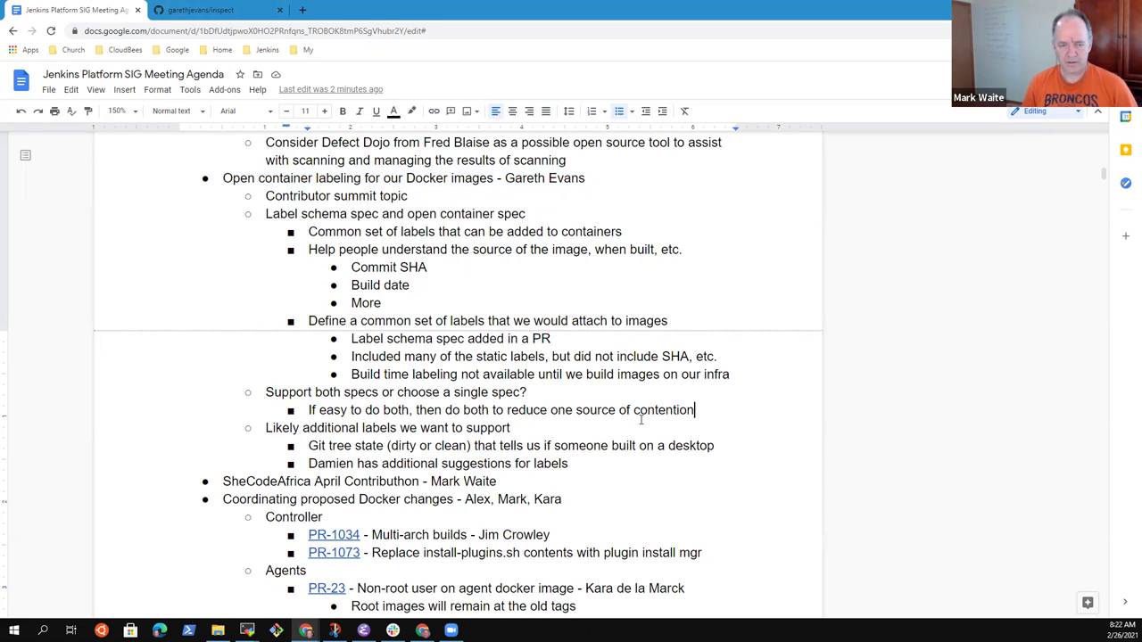
key(Return)
key(shift+Tab)
text(See the )
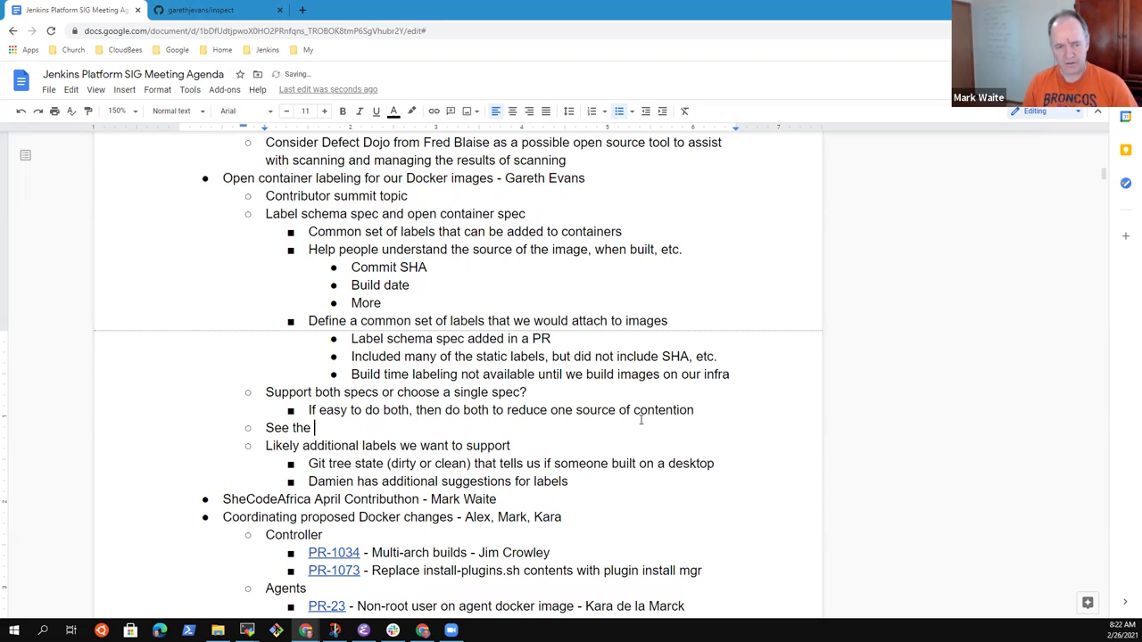
text(inspect too)
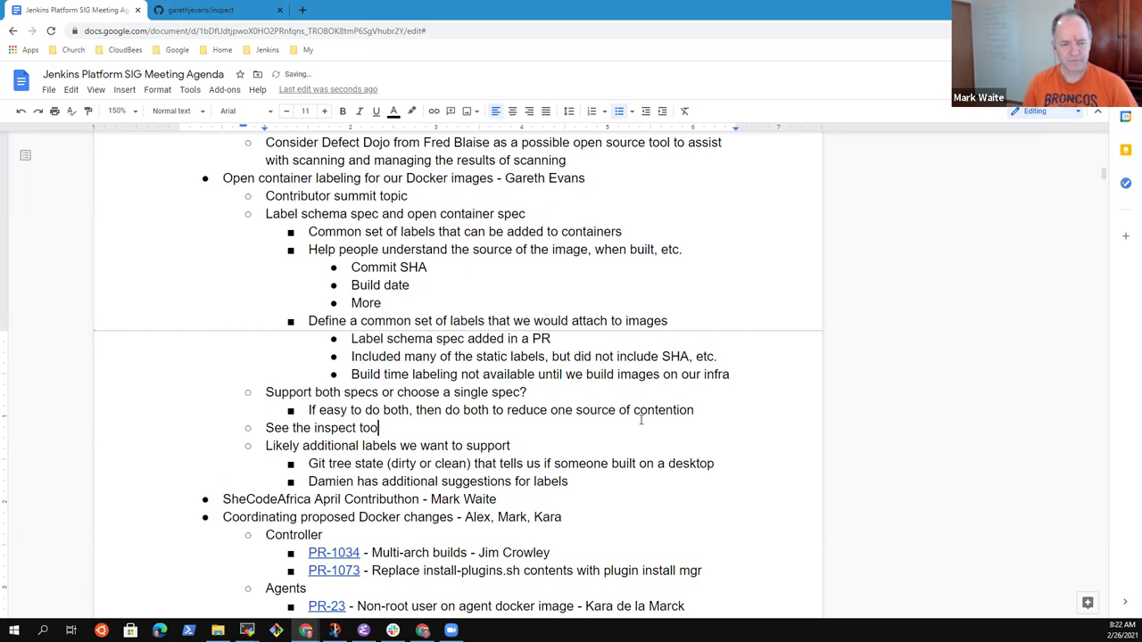
text(l to view )
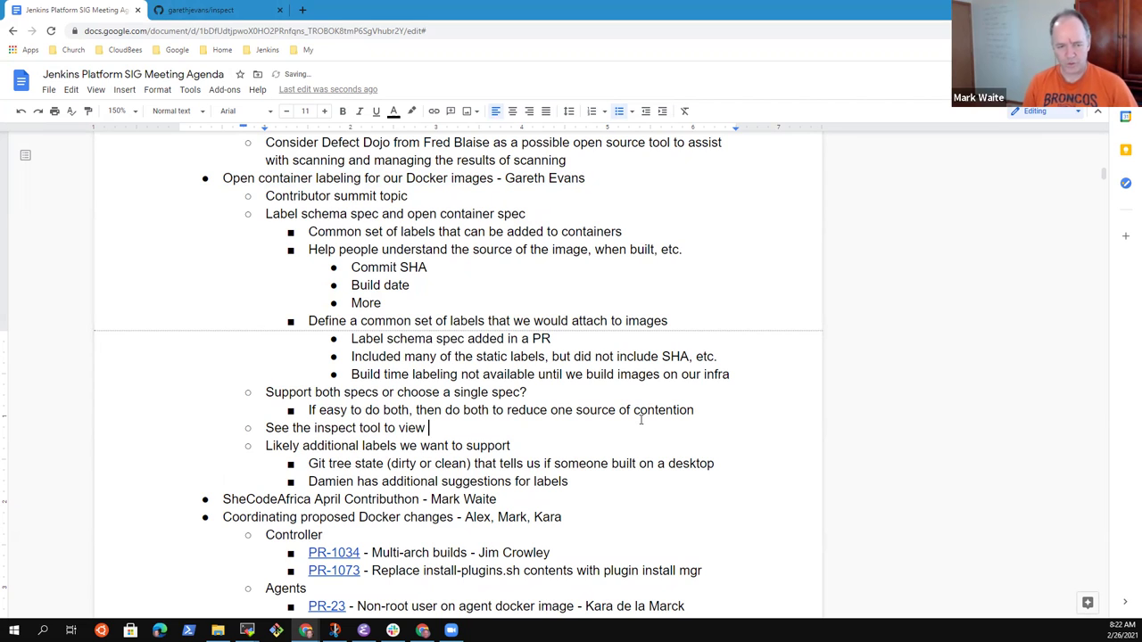
text(klab)
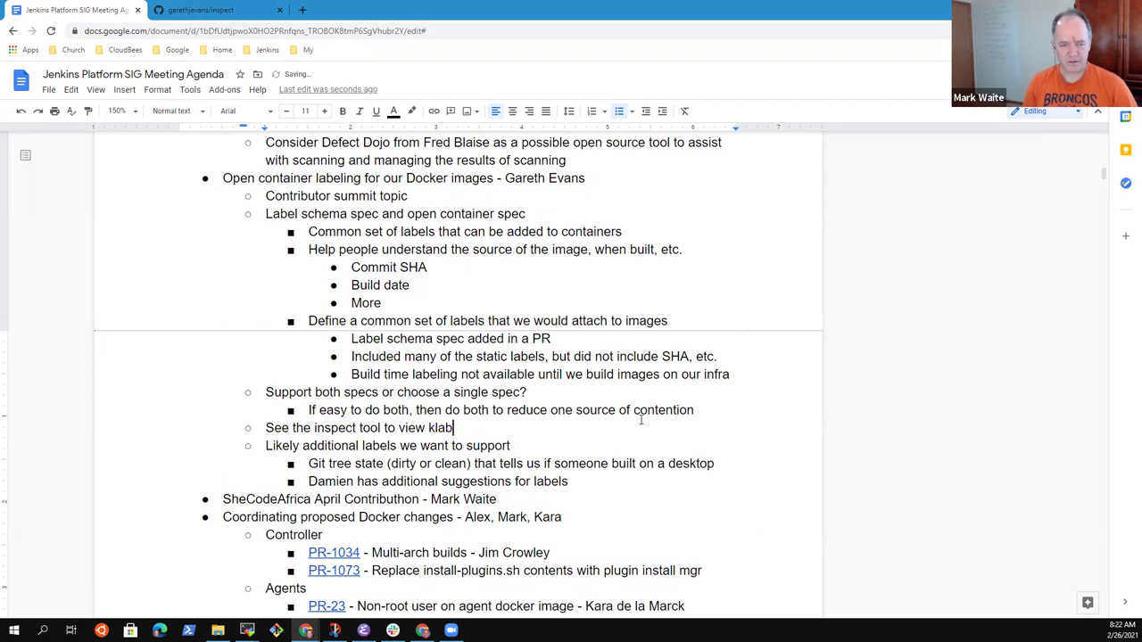
key(BackSpace)
key(BackSpace)
key(BackSpace)
key(BackSpace)
text(labels)
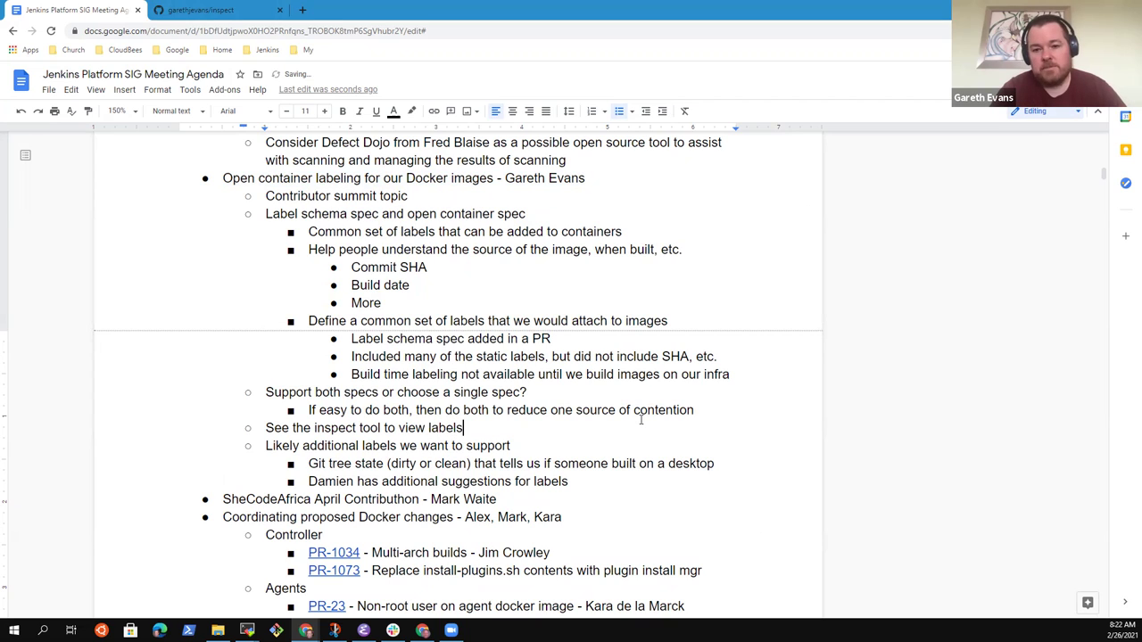
key(Left)
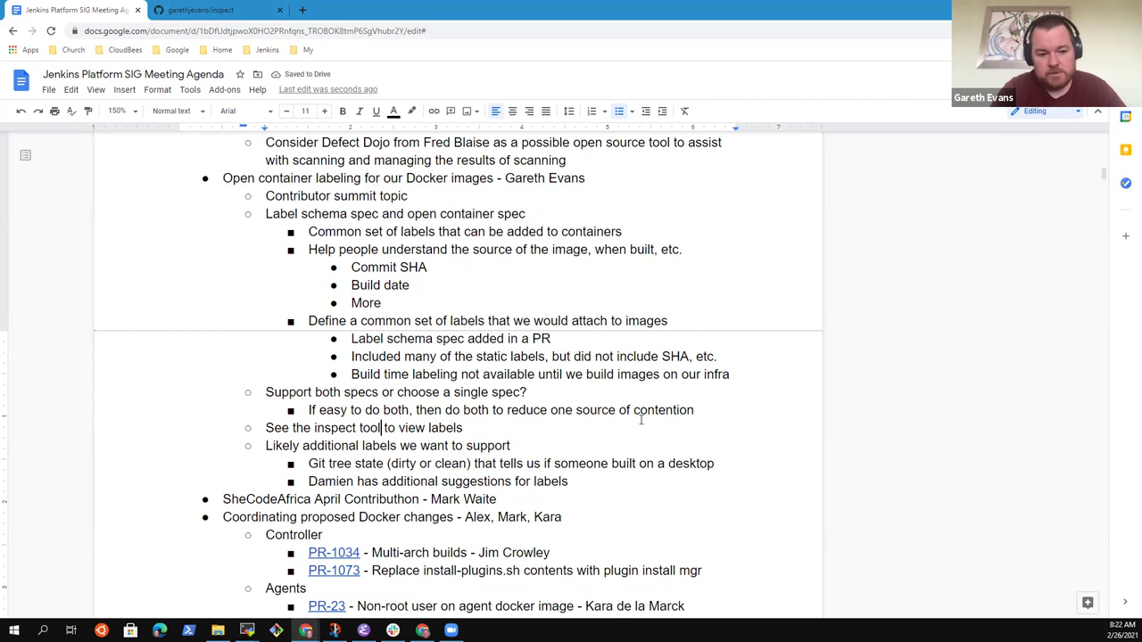
text(and gener)
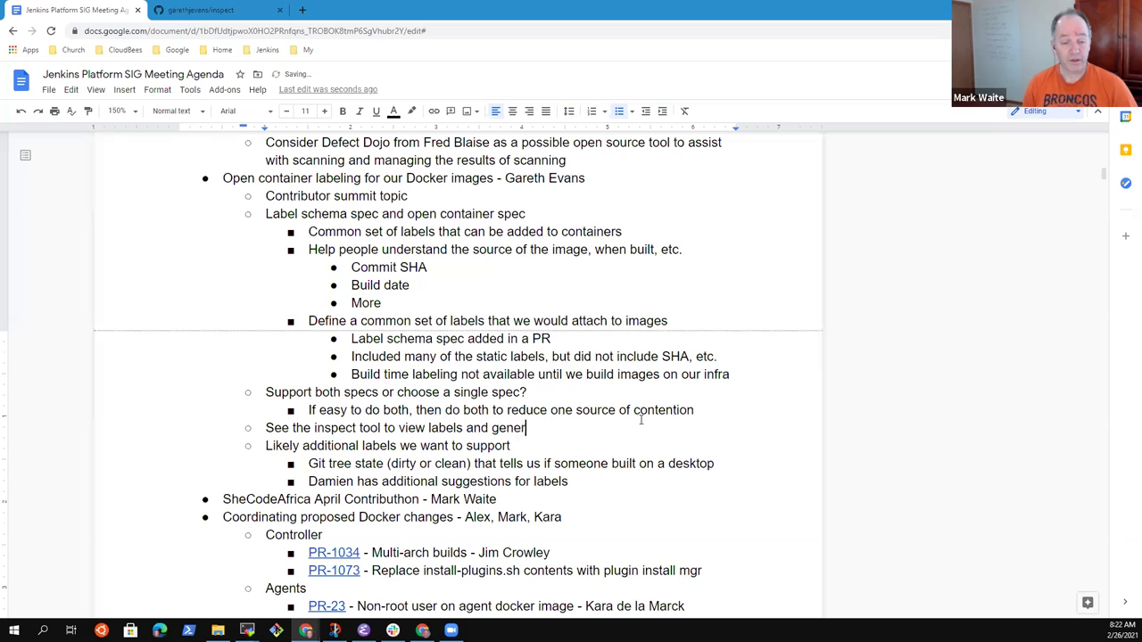
text(ate labels )
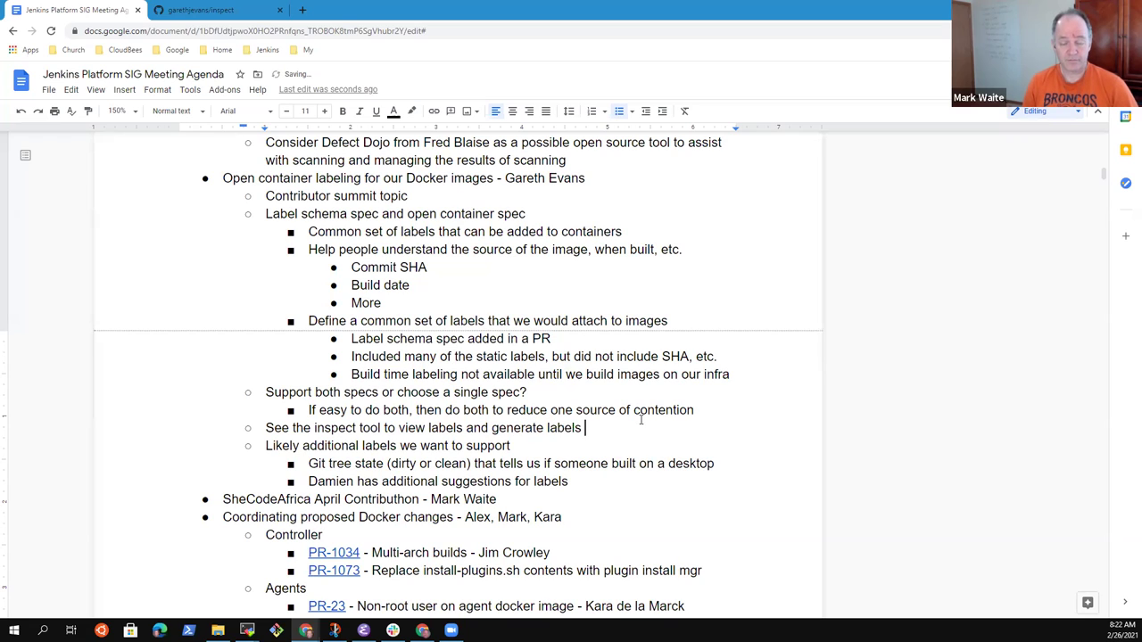
text(during build)
Link the words "inspect tool" in the new bullet to the copied GitHub repository address
key(Home)
key(ctrl+shift+Right)
key(ctrl+shift+Right)
key(shift+Left)
key(ctrl+v)
key(Return)
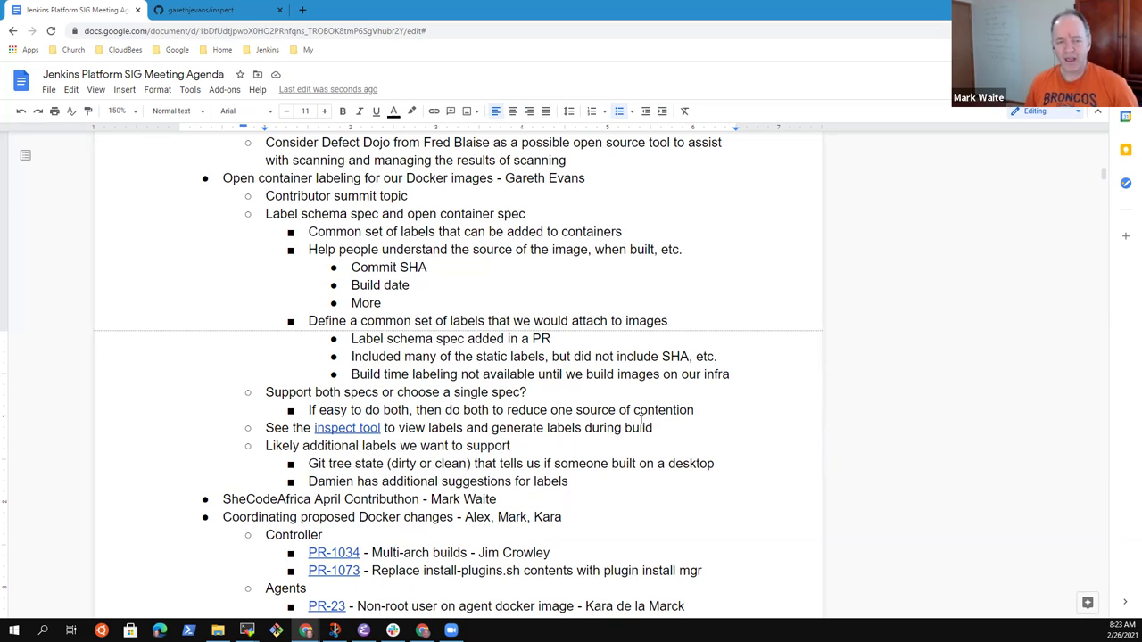
key(Up)
key(Up)
key(Up)
key(Up)
key(Up)
key(Home)
key(ctrl+shift+Right)
key(ctrl+shift+Right)
key(ctrl+shift+Right)
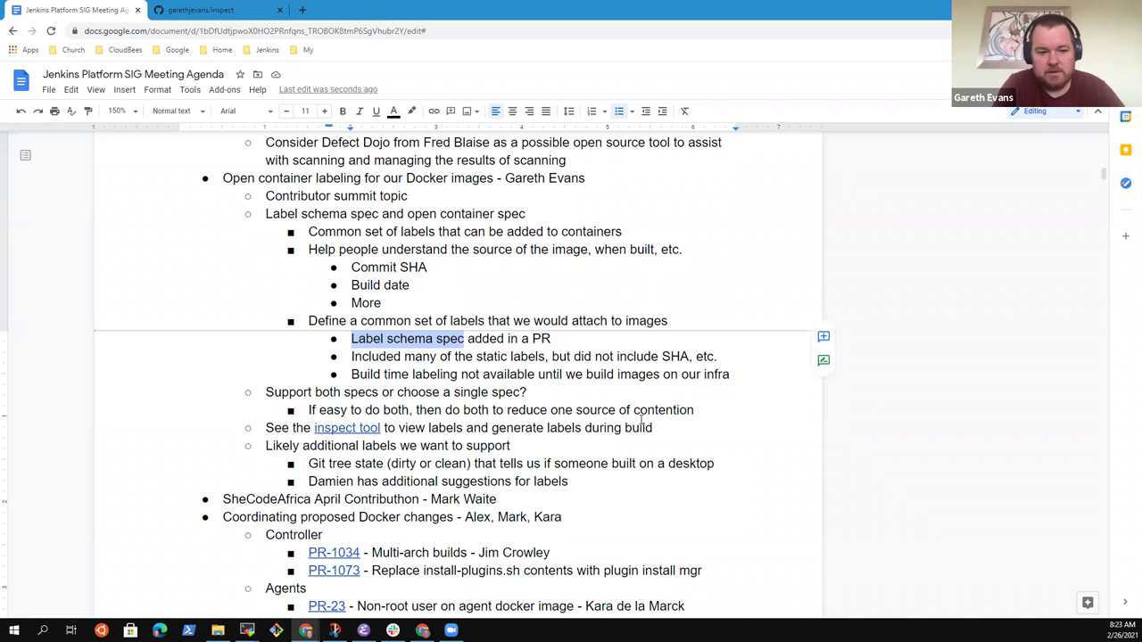
Start an empty sub-bullet under the "SheCodeAfrica April Contributhon" agenda item
key(Down)
key(Down)
key(Down)
key(Down)
key(Down)
key(Down)
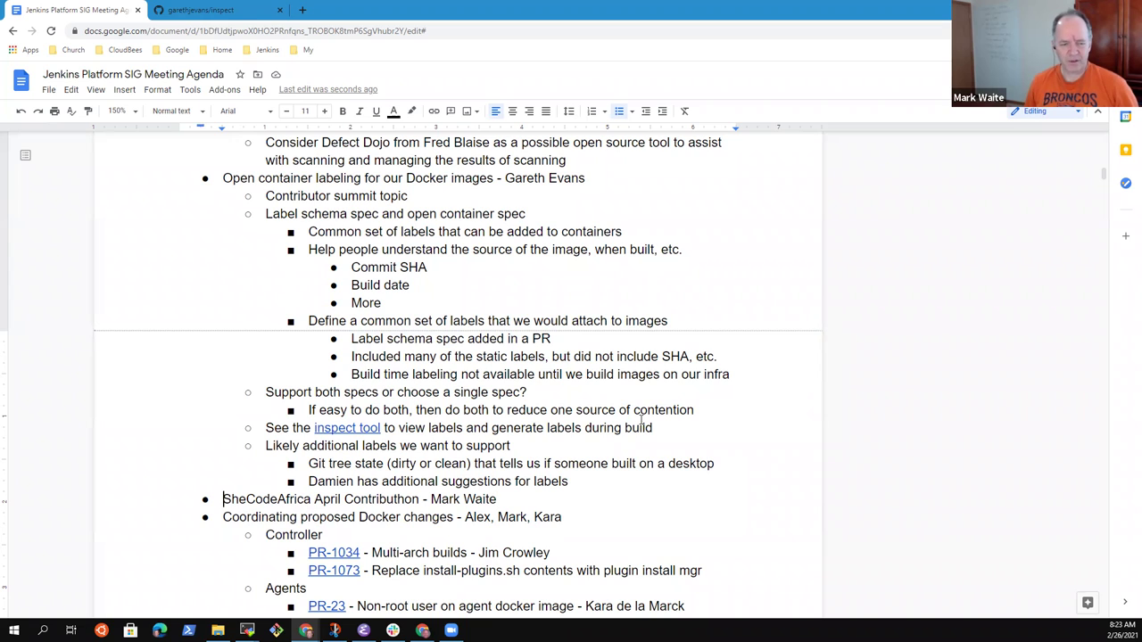
key(ctrl+shift+Right)
key(ctrl+shift+Right)
key(ctrl+shift+Right)
key(shift+Left)
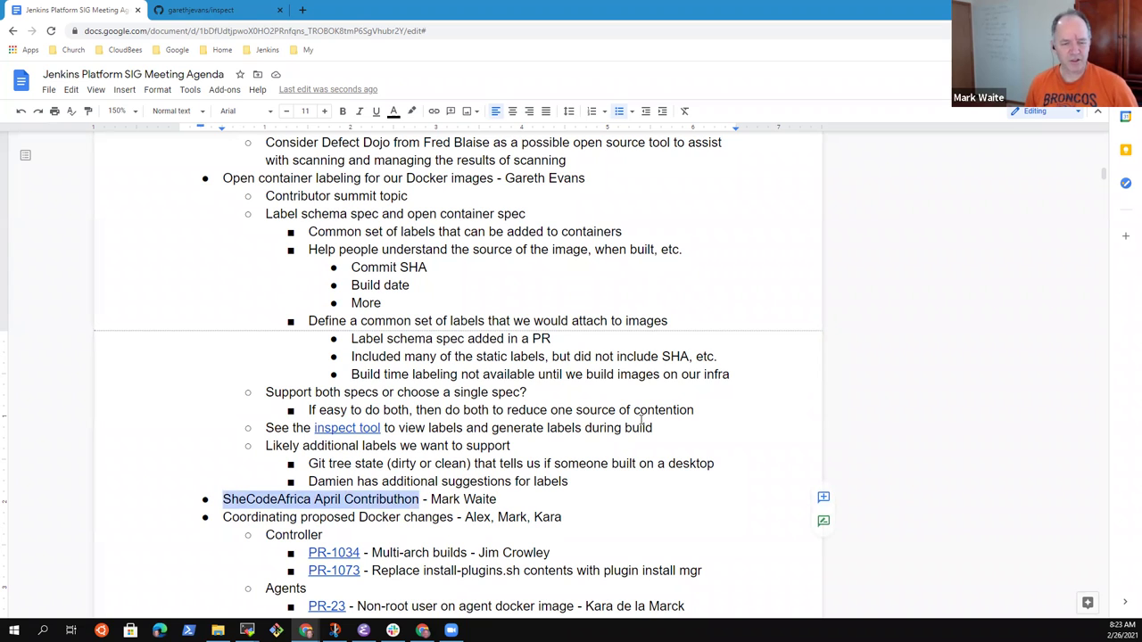
key(End)
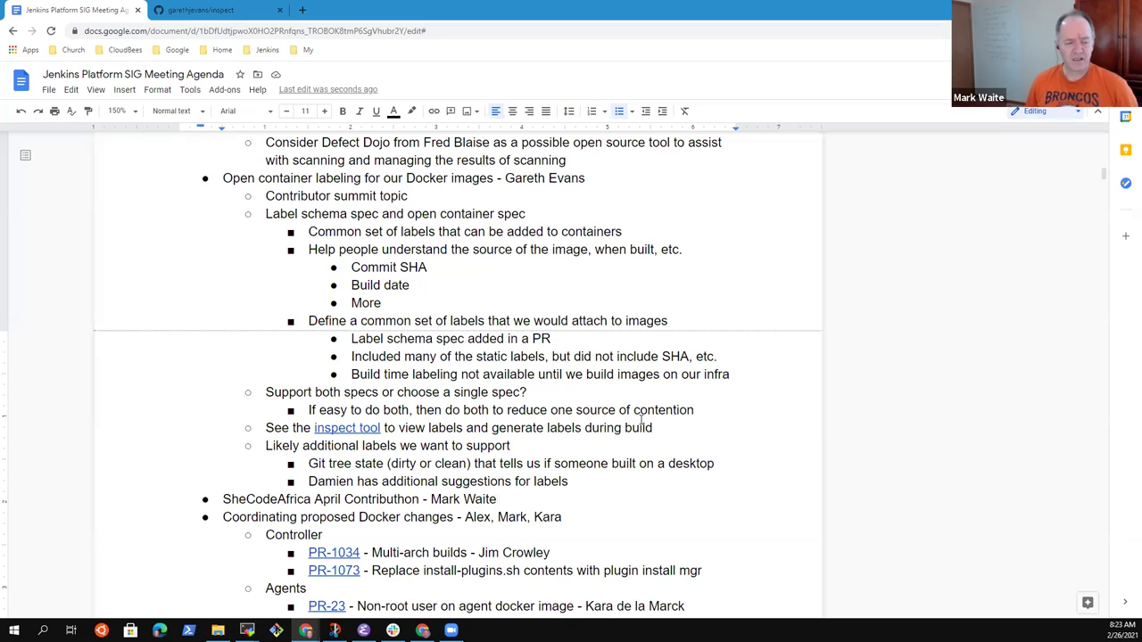
key(Return)
key(Tab)
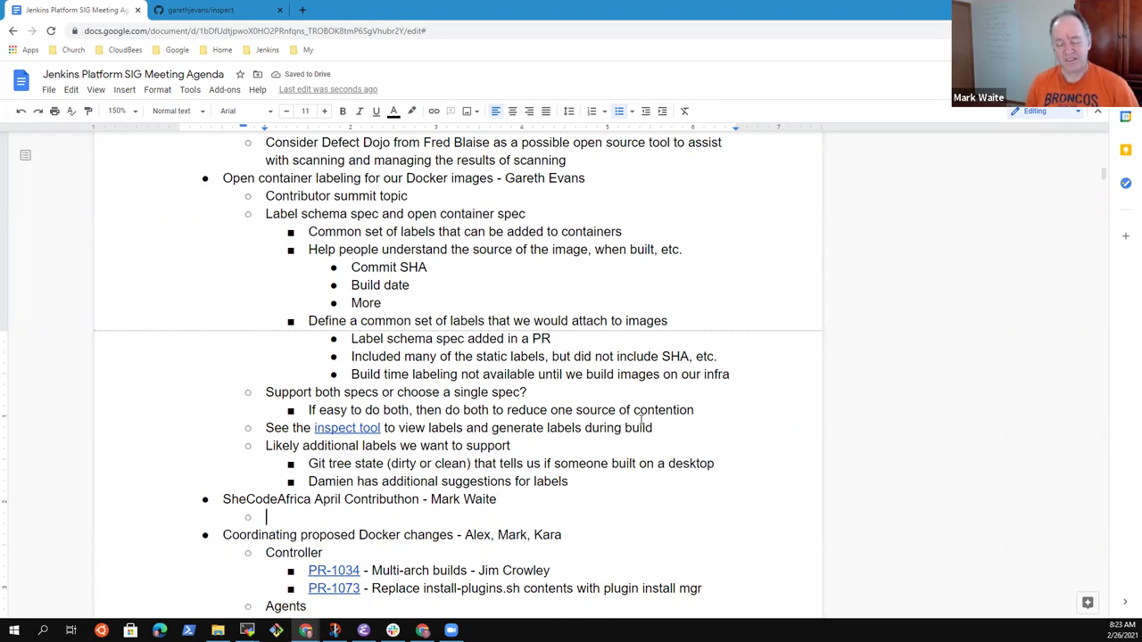
text(Team of op)
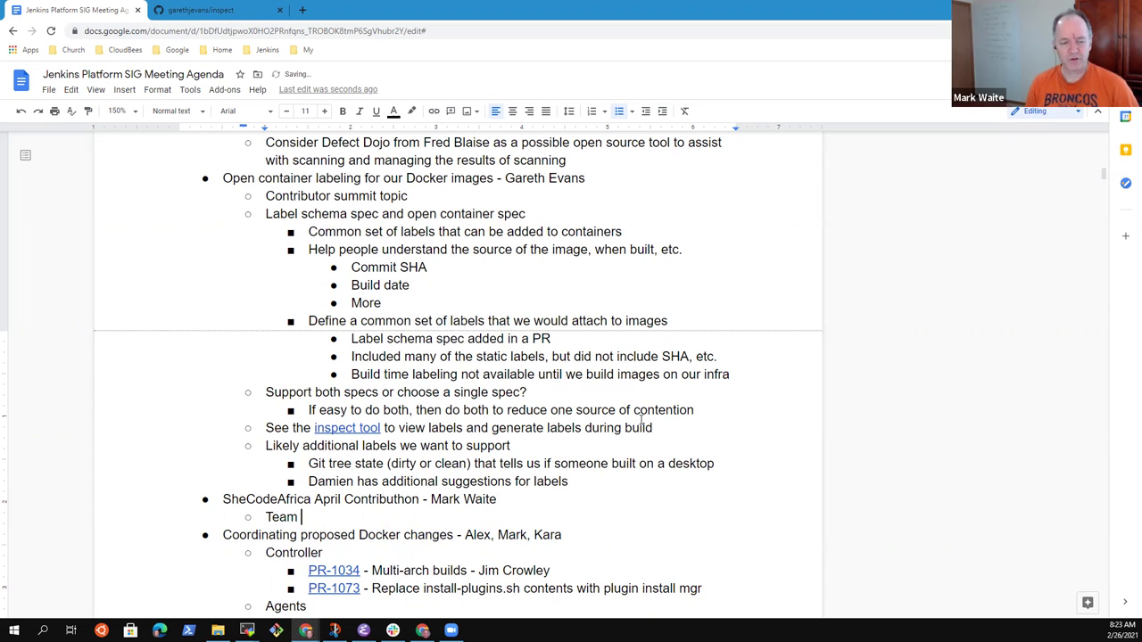
key(BackSpace)
key(BackSpace)
key(BackSpace)
key(BackSpace)
key(BackSpace)
key(BackSpace)
key(BackSpace)
key(BackSpace)
key(BackSpace)
key(BackSpace)
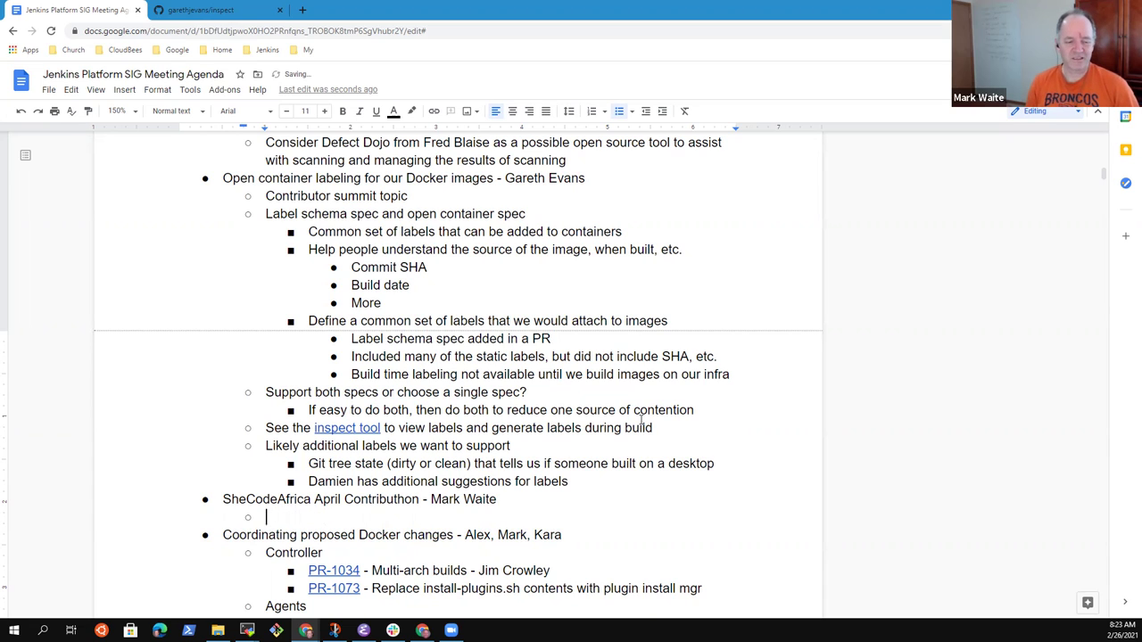
Enter "Organization" as the sub-bullet under the SheCodeAfrica April Contributhon item
text(Organiz)
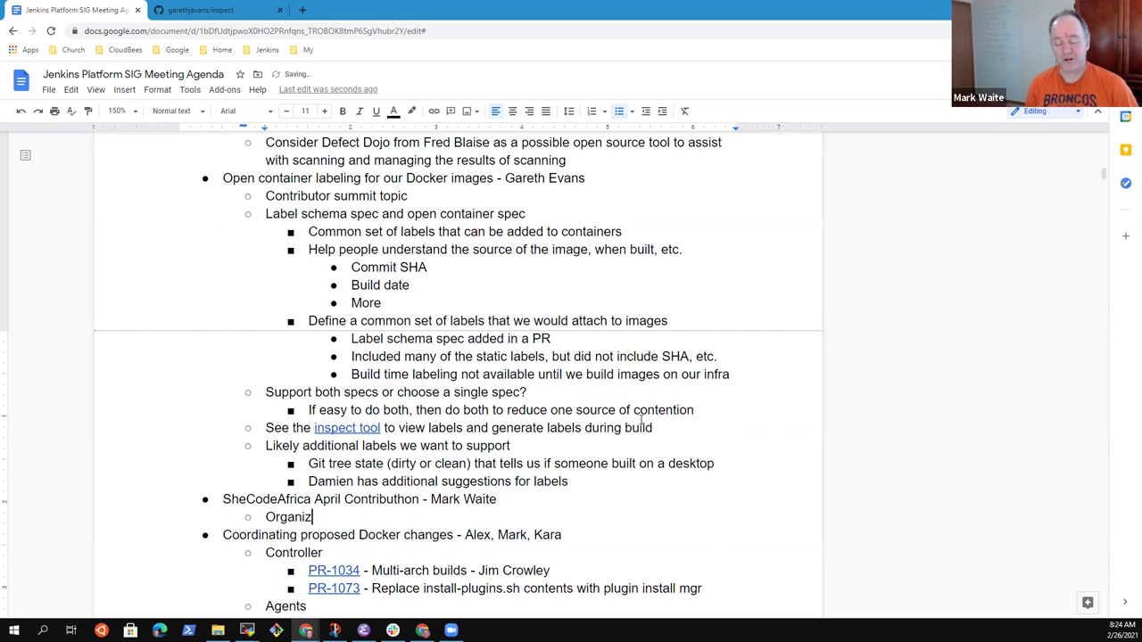
text(ation)
key(Up)
key(ctrl+shift+Right)
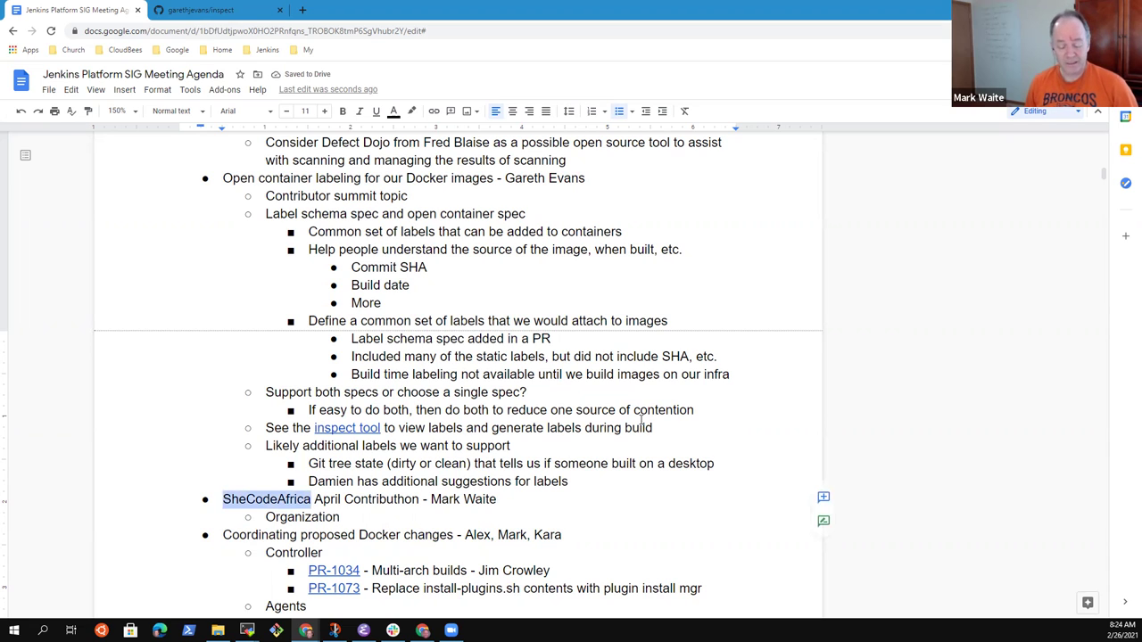
key(Down)
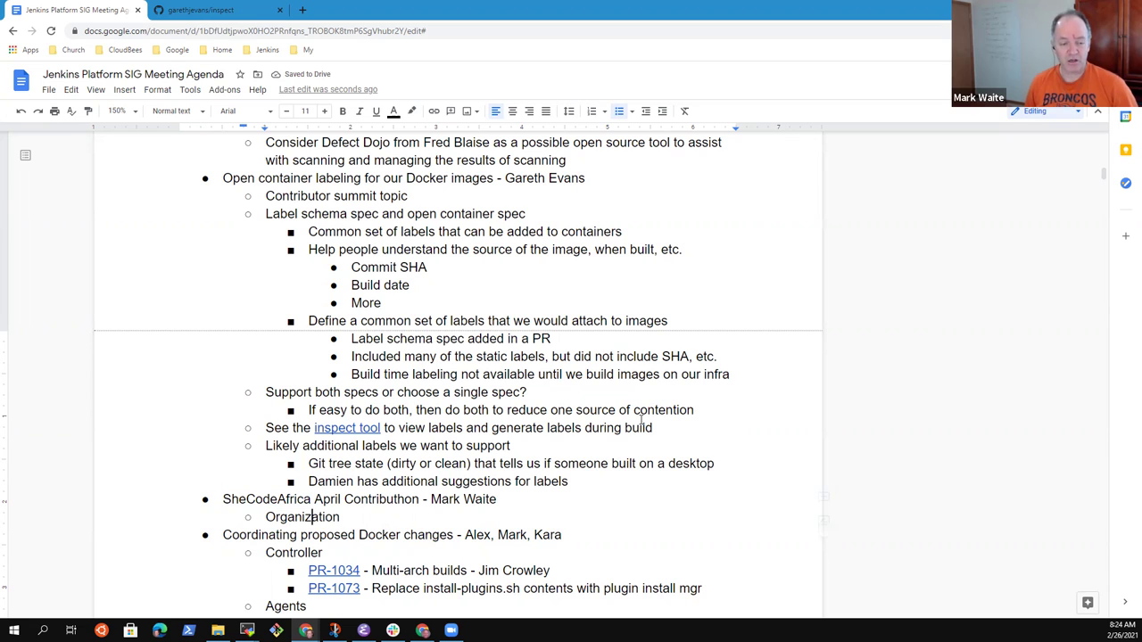
key(End)
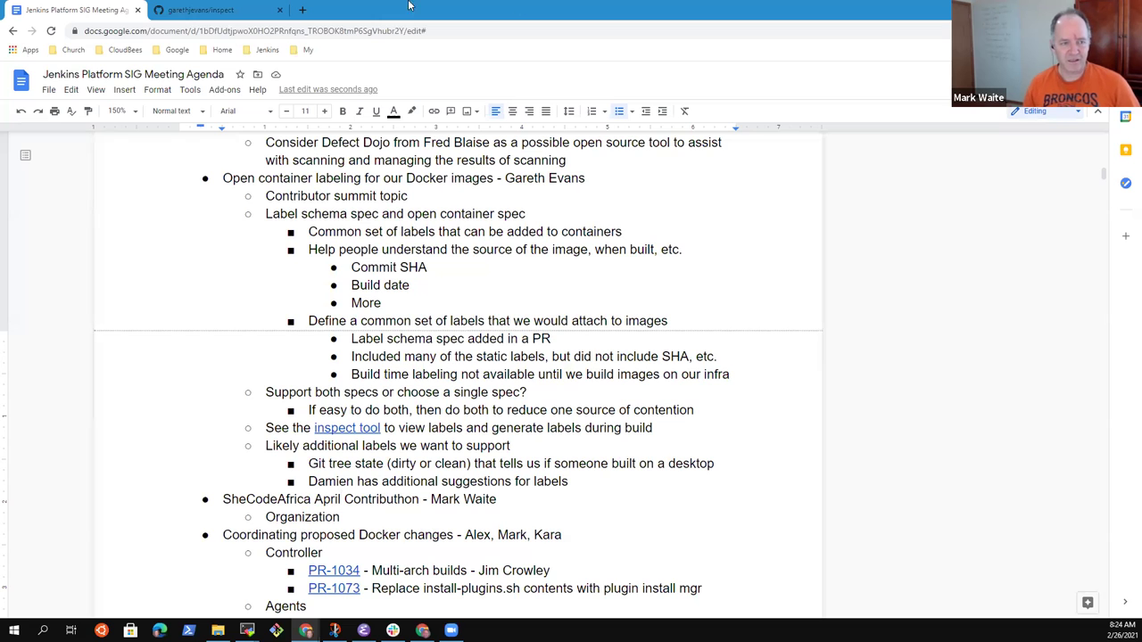
View the SheCodeAfrica Contributhon mentor organizations page in a new browser tab and go back from it
click(302, 10)
text(ama)
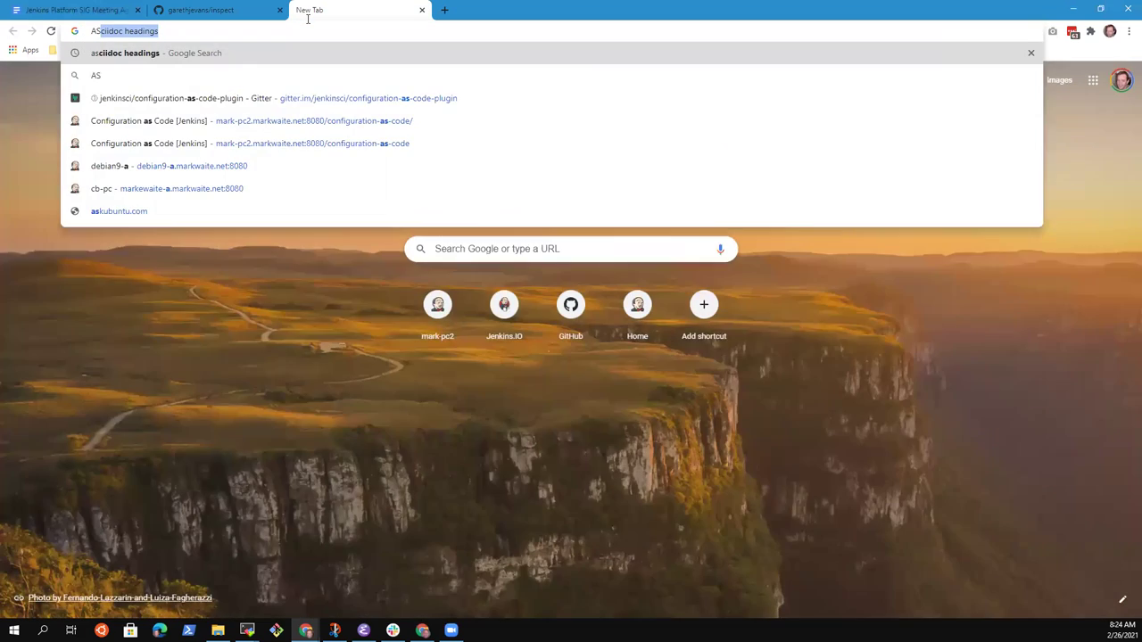
key(Escape)
click(308, 28)
text(SheCodeA)
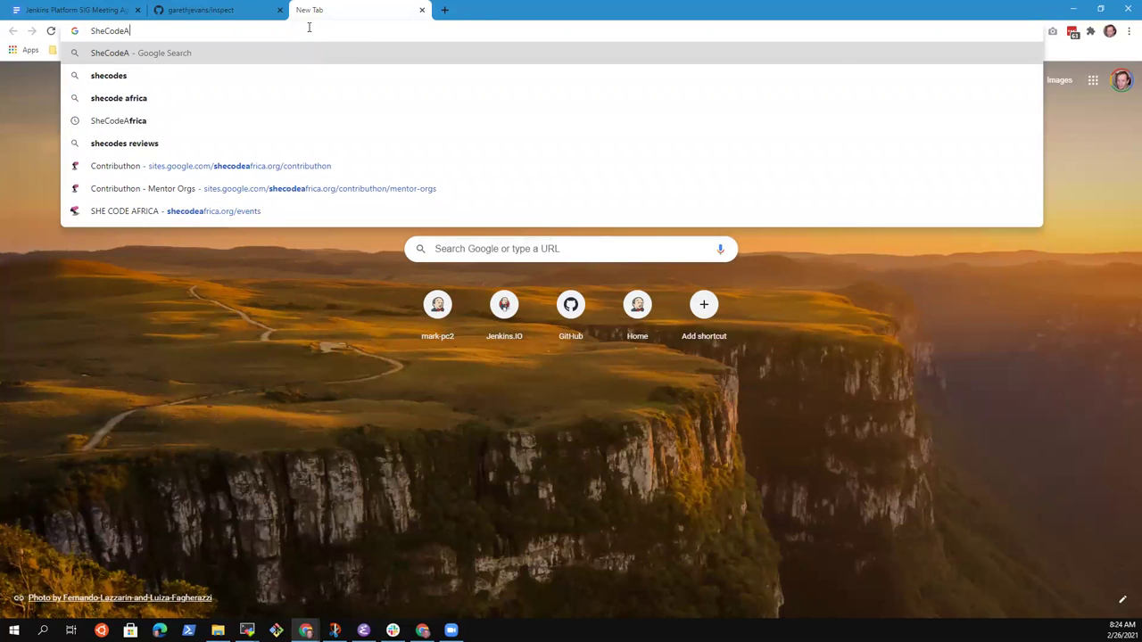
text(frica)
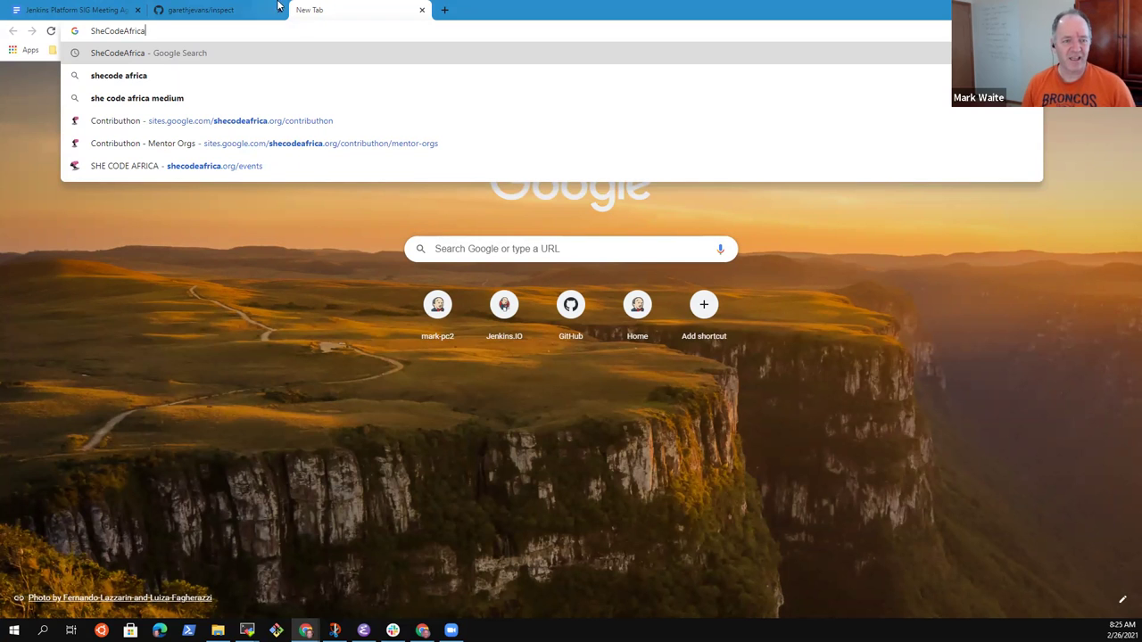
click(298, 145)
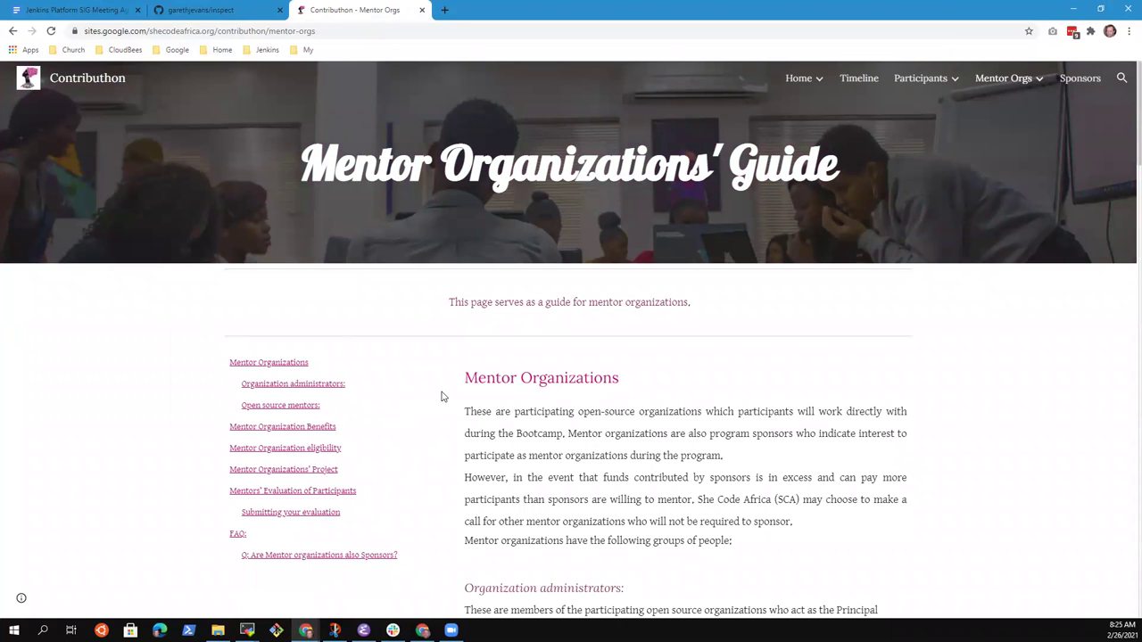
click(12, 31)
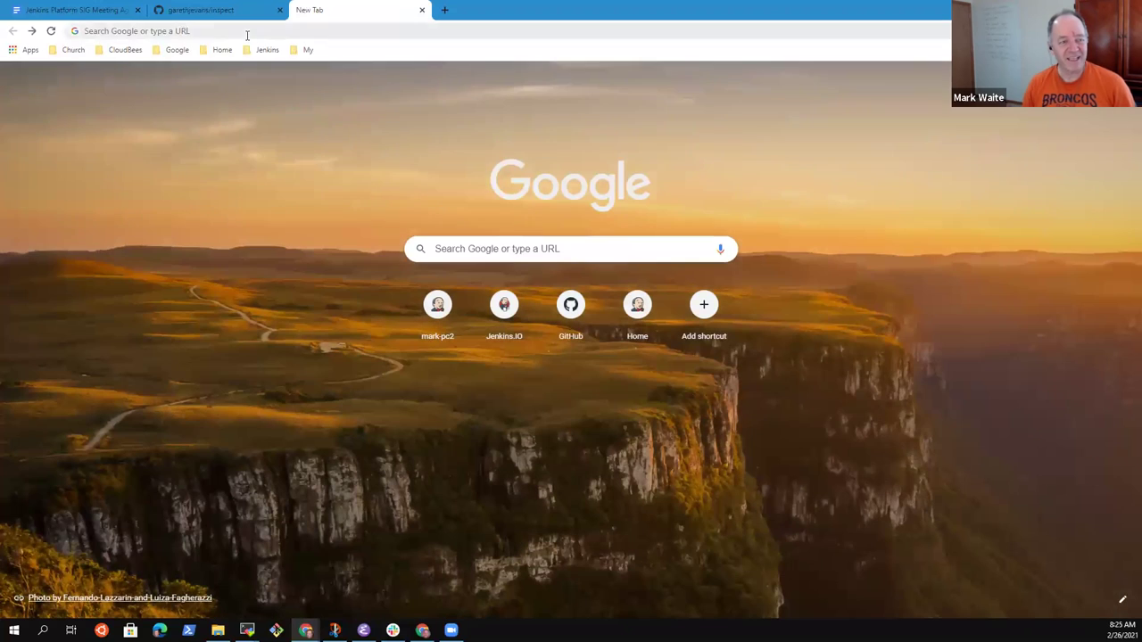
Open the shecodeafrica.org/events page, copy its web address and show its Contributhon section
click(234, 32)
text(SheCode)
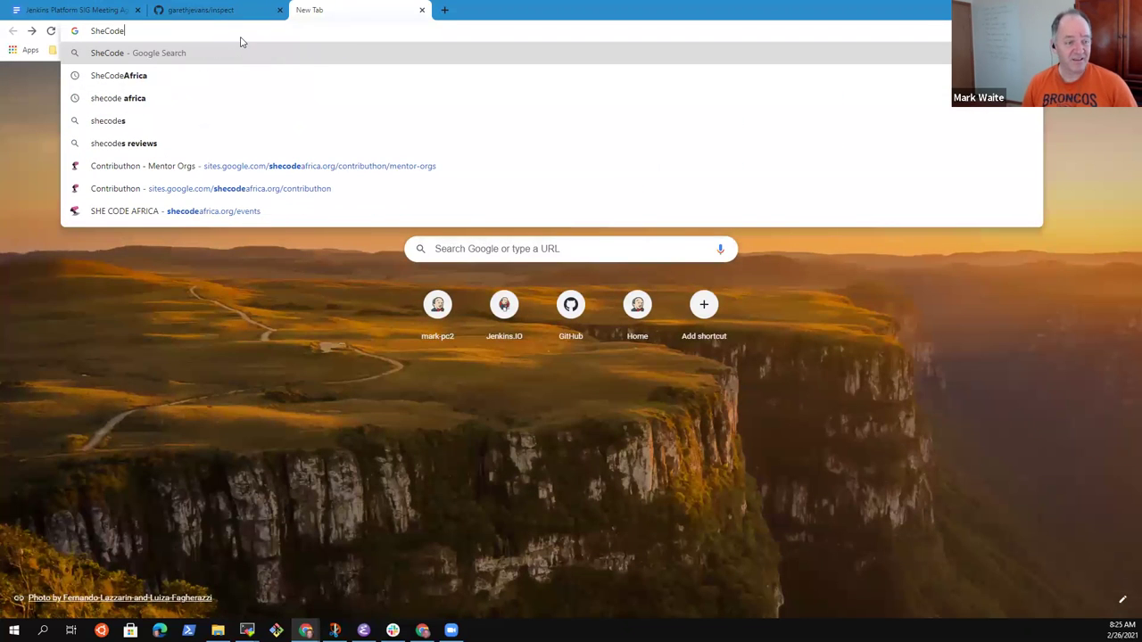
click(251, 211)
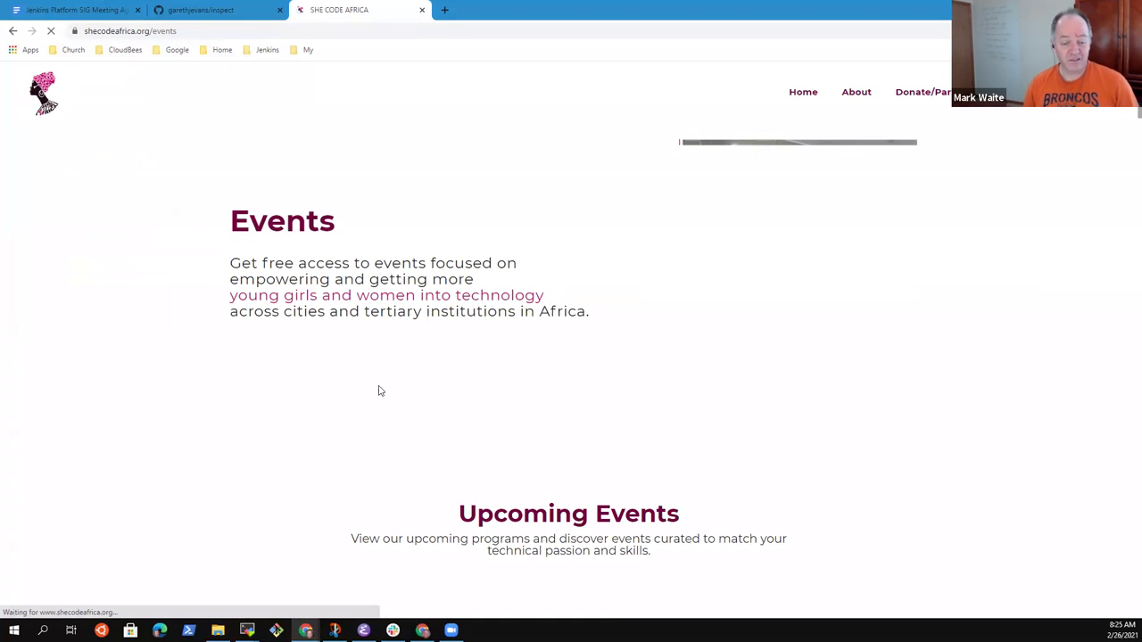
scroll(401, 378, down, 8)
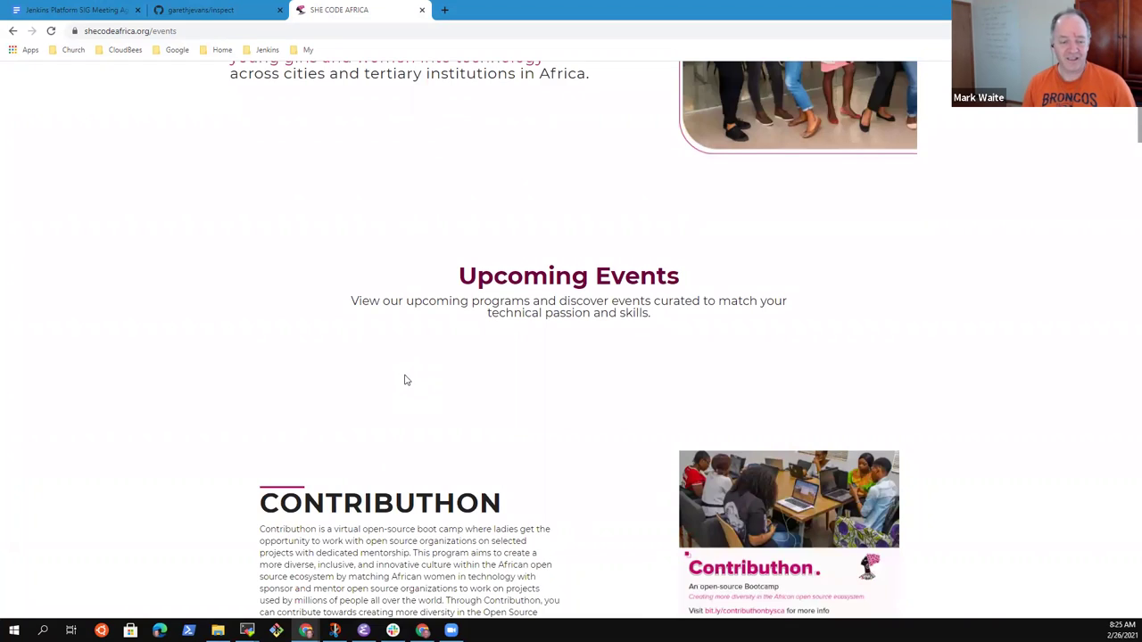
scroll(420, 398, up, 7)
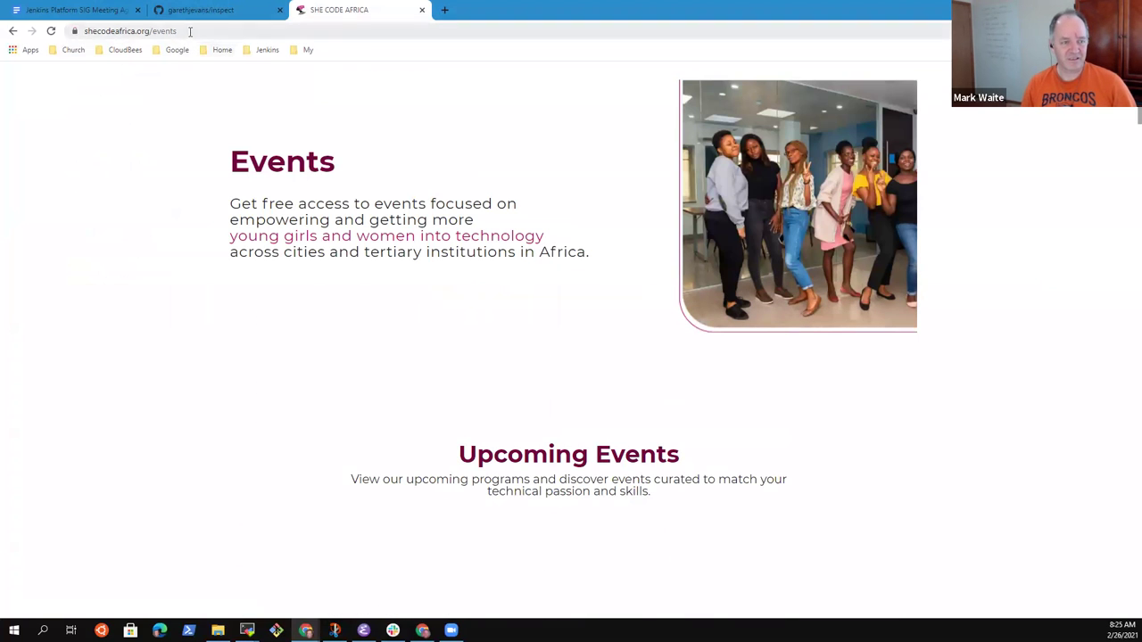
click(191, 31)
key(ctrl+c)
scroll(392, 272, down, 5)
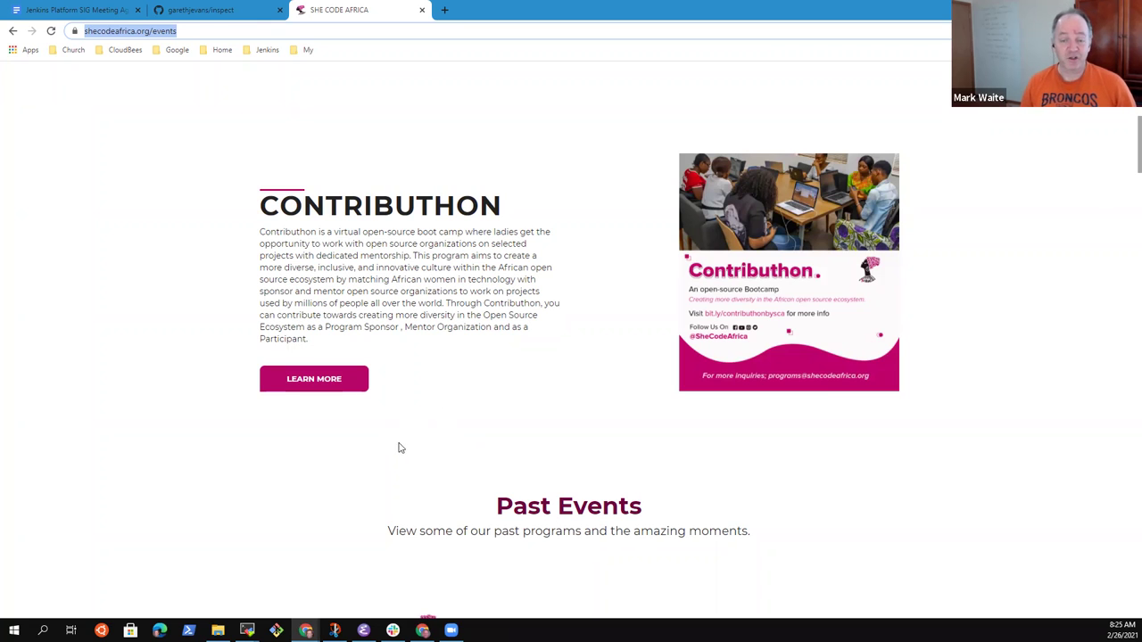
In the meeting agenda, link the heading text "SheCodeAfrica April Contributhon" to the copied SheCodeAfrica events address
click(89, 11)
key(Down)
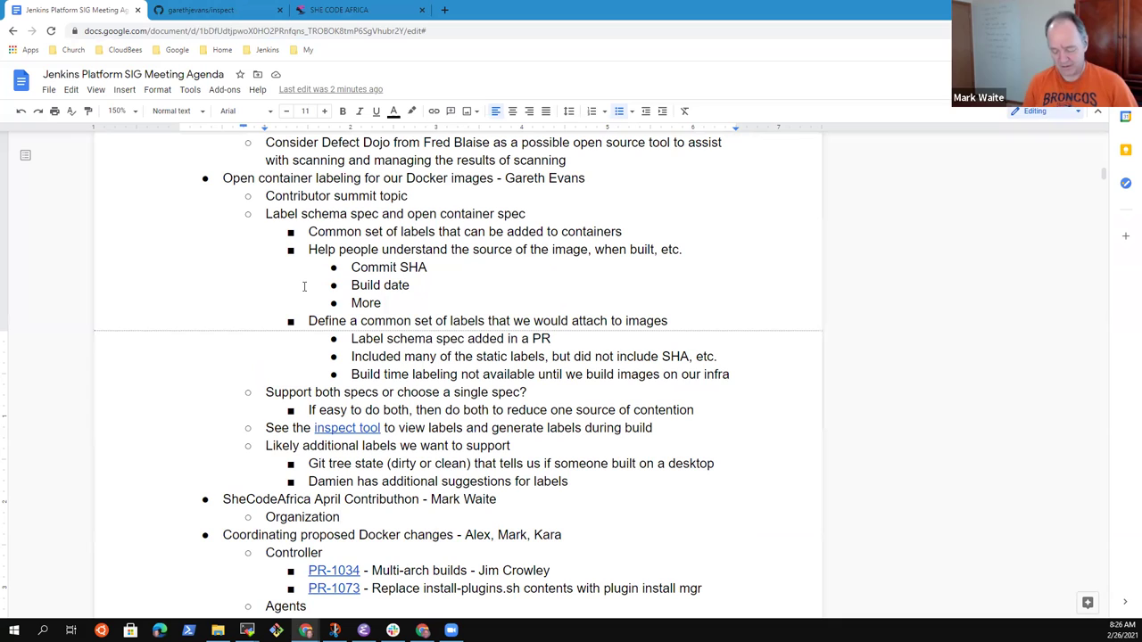
key(Up)
key(ctrl+shift+Right)
key(ctrl+shift+Right)
key(ctrl+shift+Right)
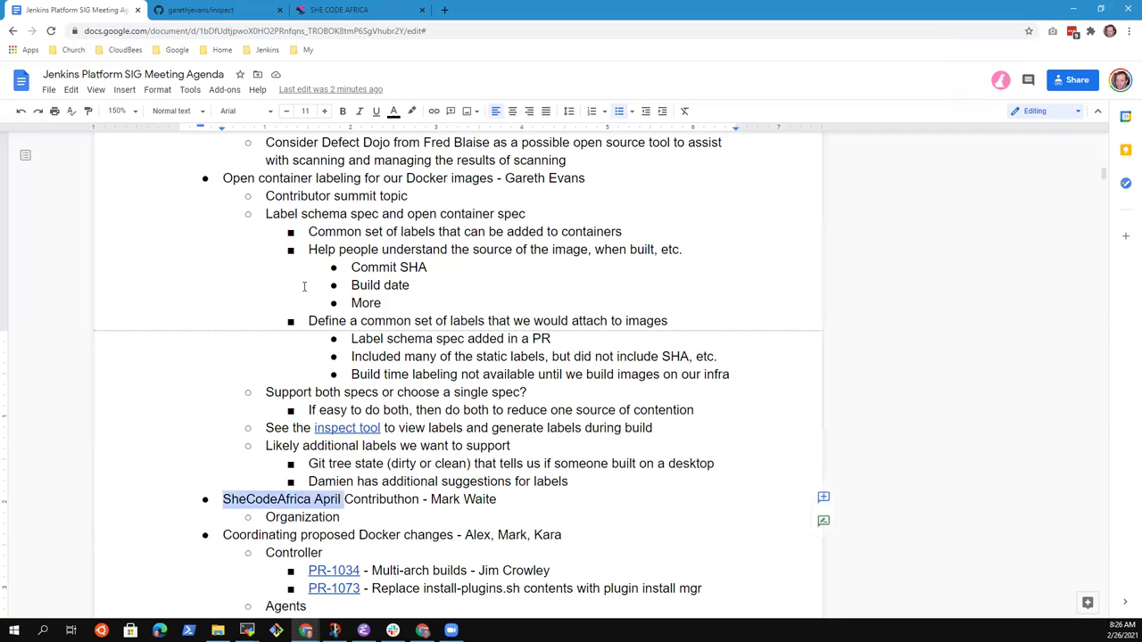
key(ctrl+k)
key(ctrl+v)
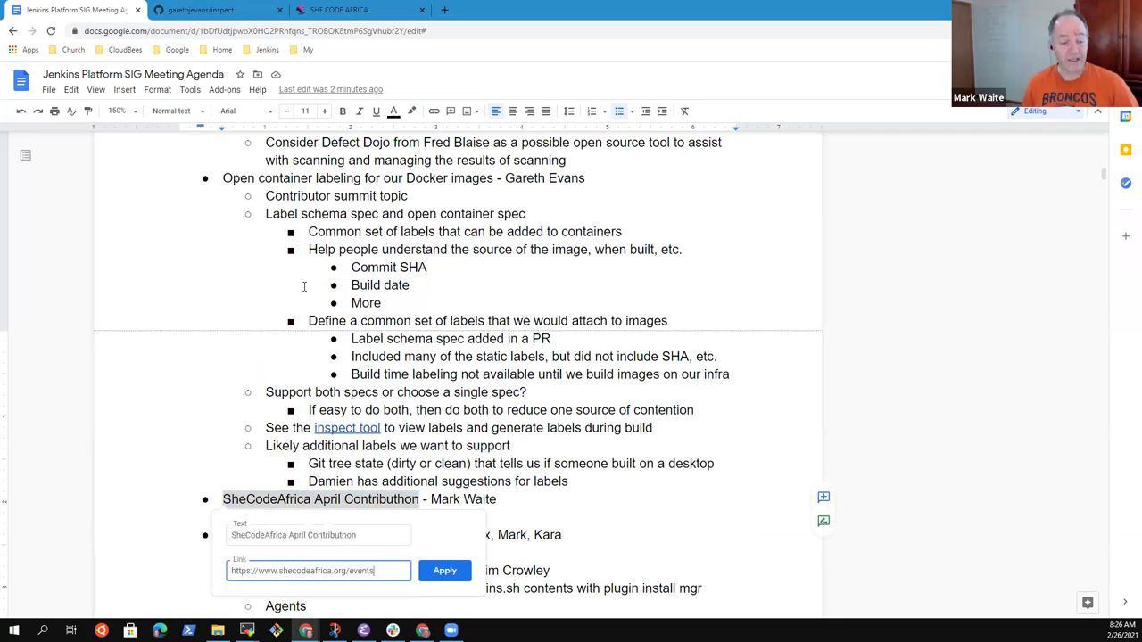
key(Return)
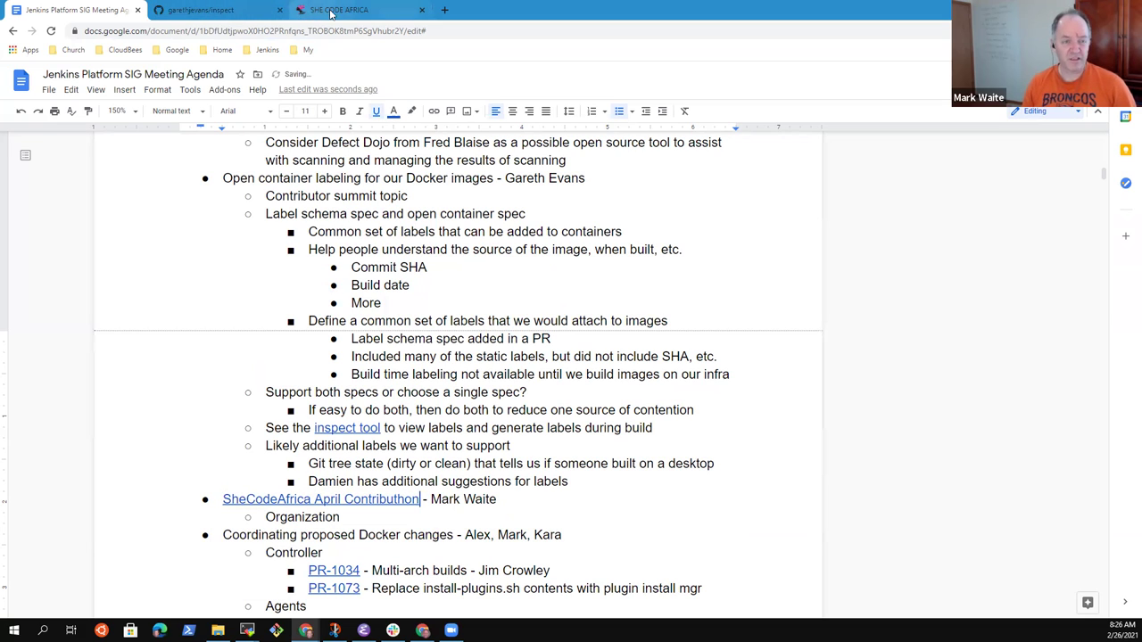
Check the link on the Contributhon heading and revisit the Contributhon description on the SheCodeAfrica events page
click(370, 506)
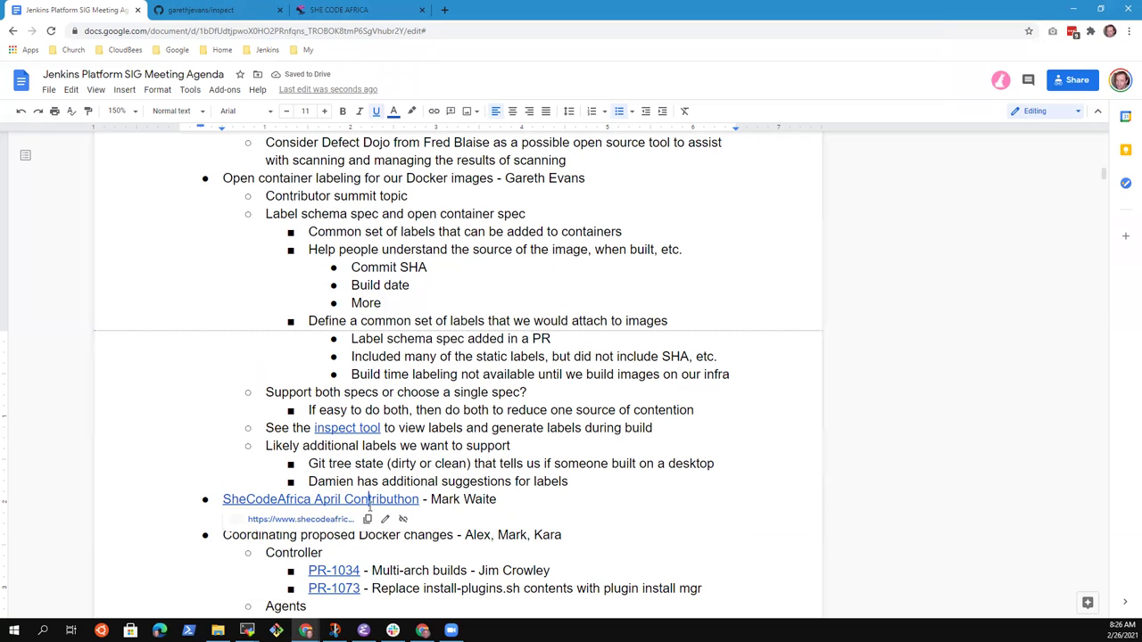
click(572, 493)
key(Down)
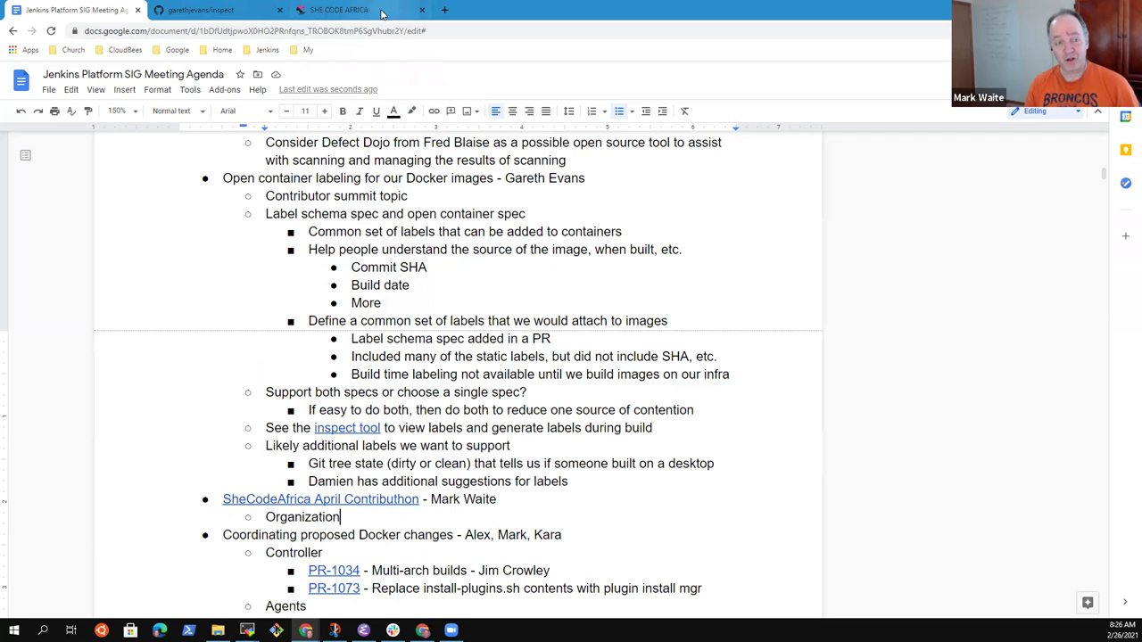
click(385, 11)
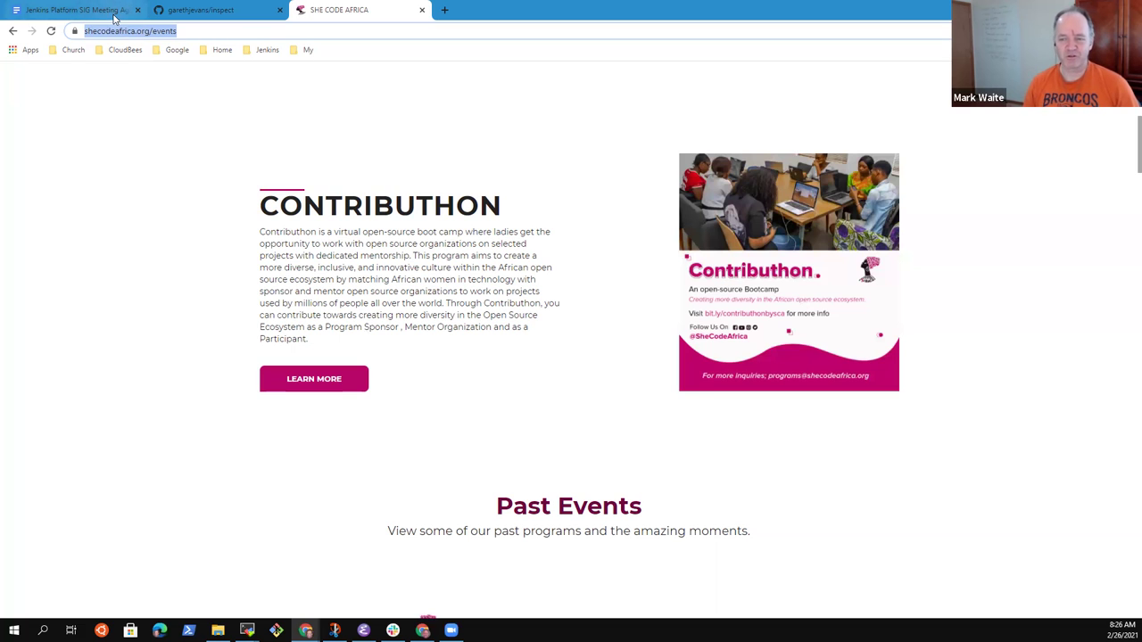
click(76, 10)
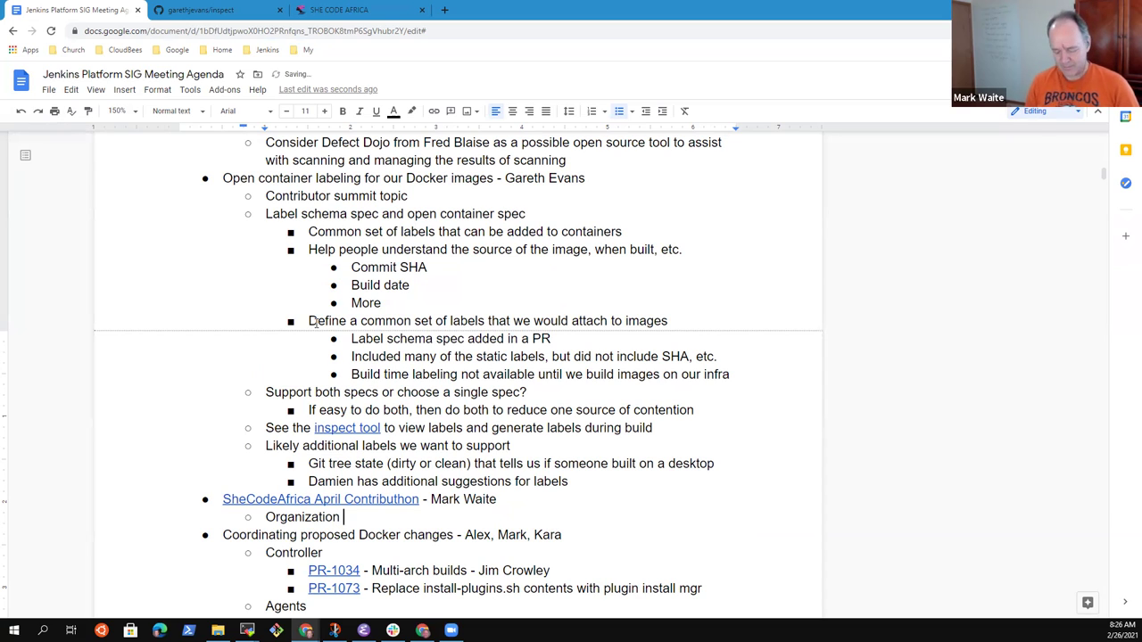
Add the bullet "Project ideas need more consideration" below Organization and start another empty bullet beneath it
key(BackSpace)
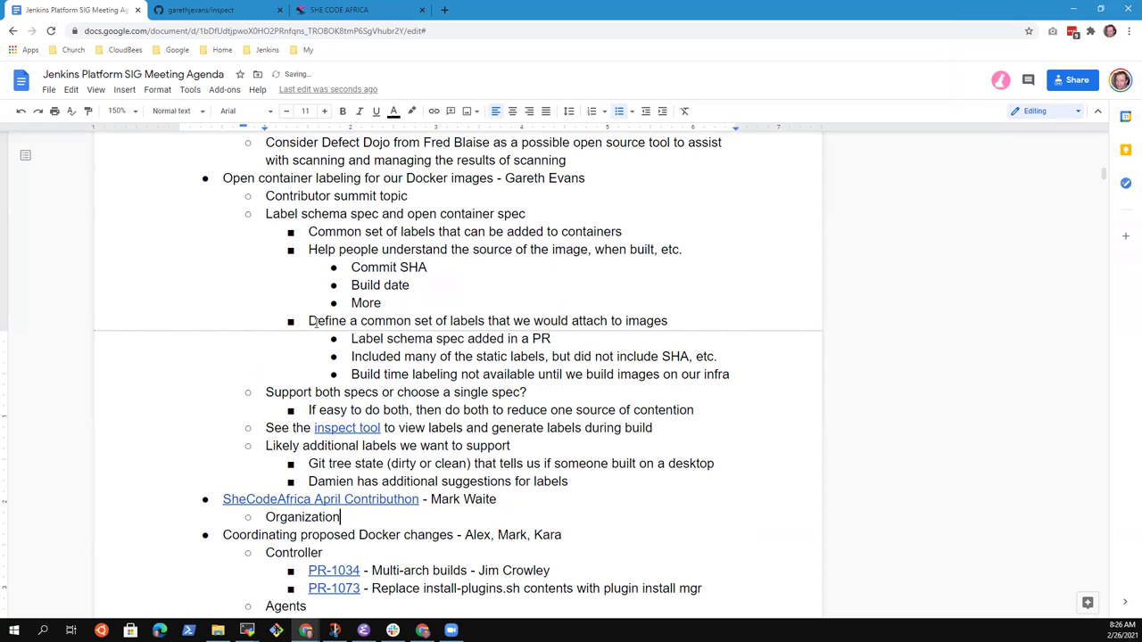
key(Return)
text(Projec)
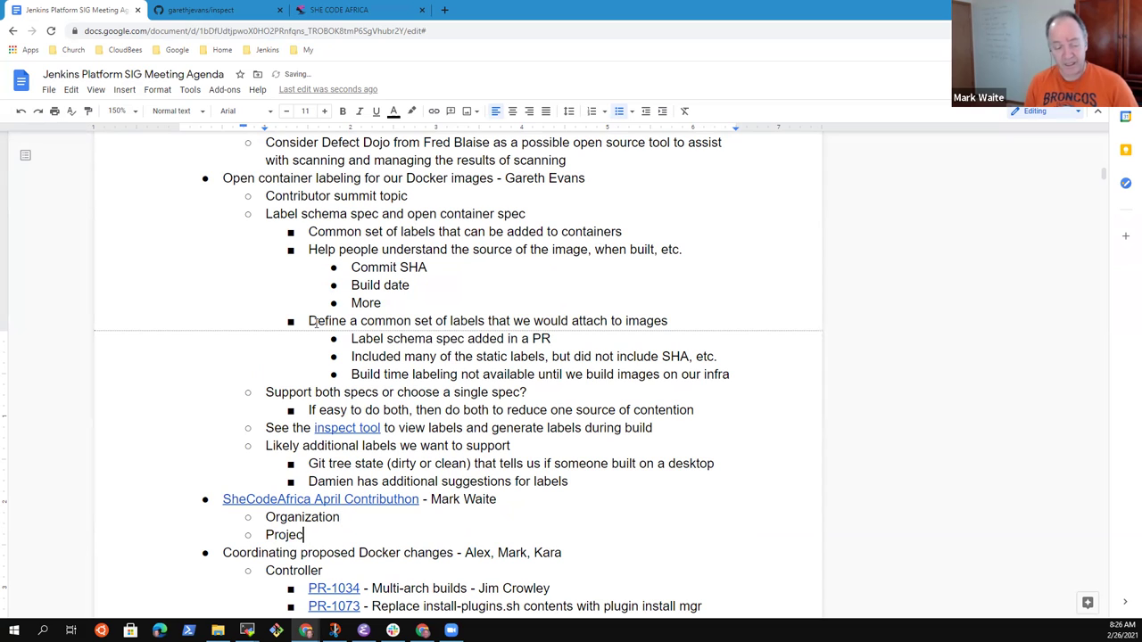
text(t ideas)
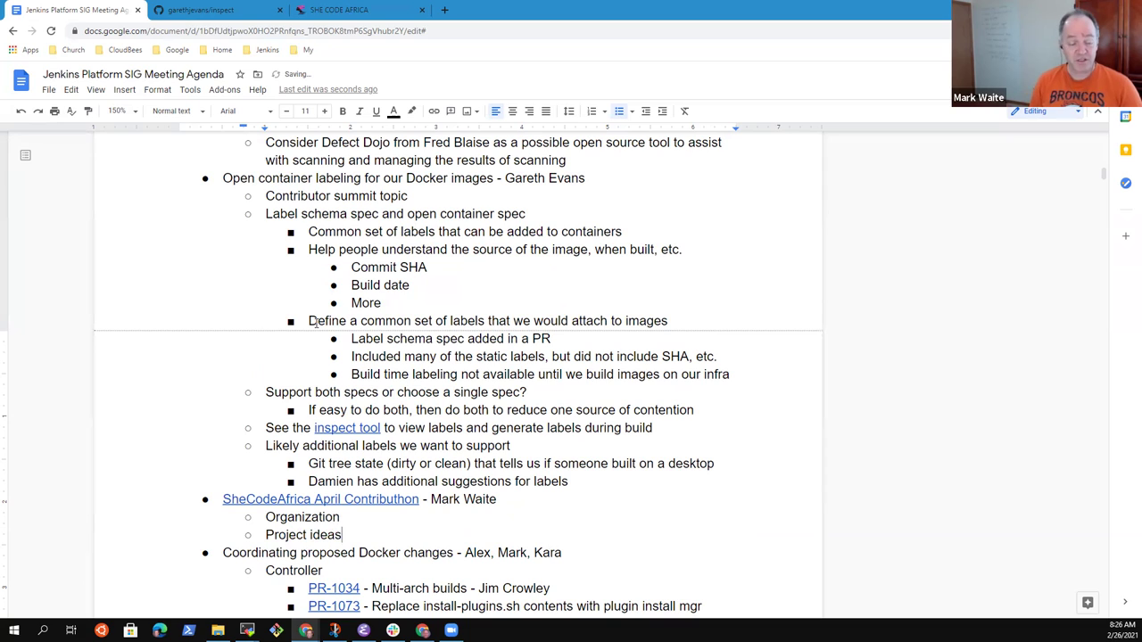
text( need )
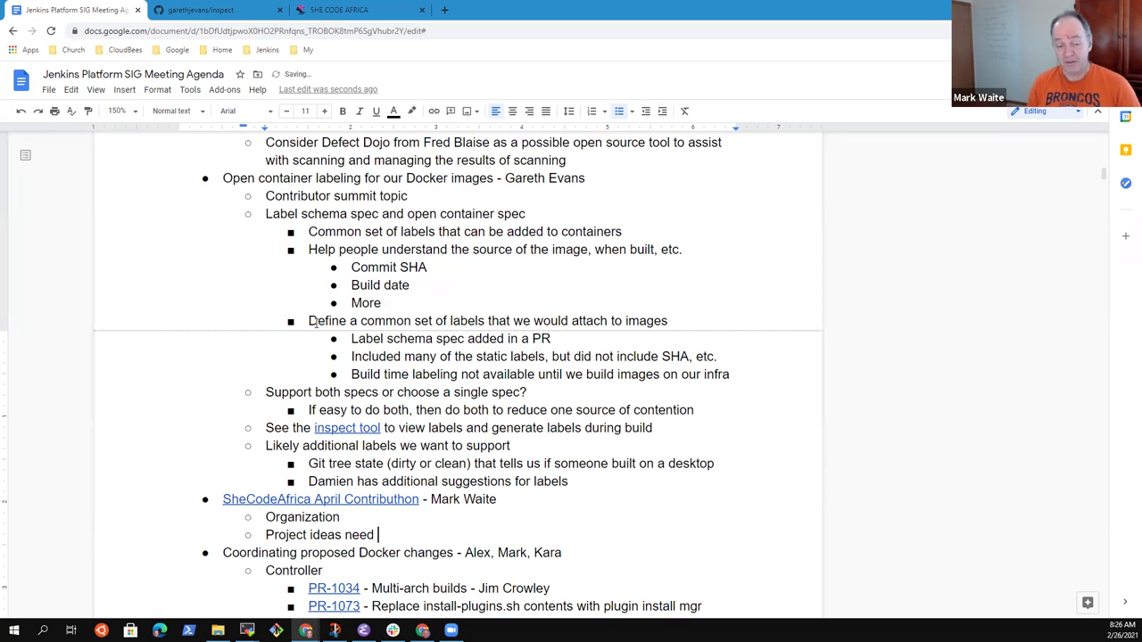
text(more)
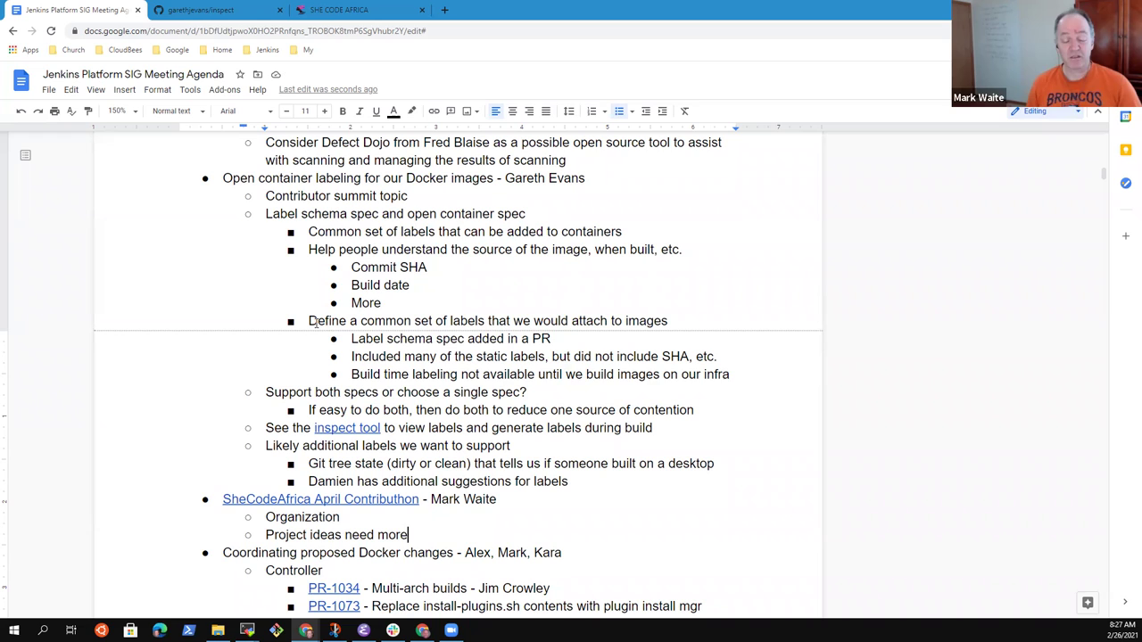
text(consideration)
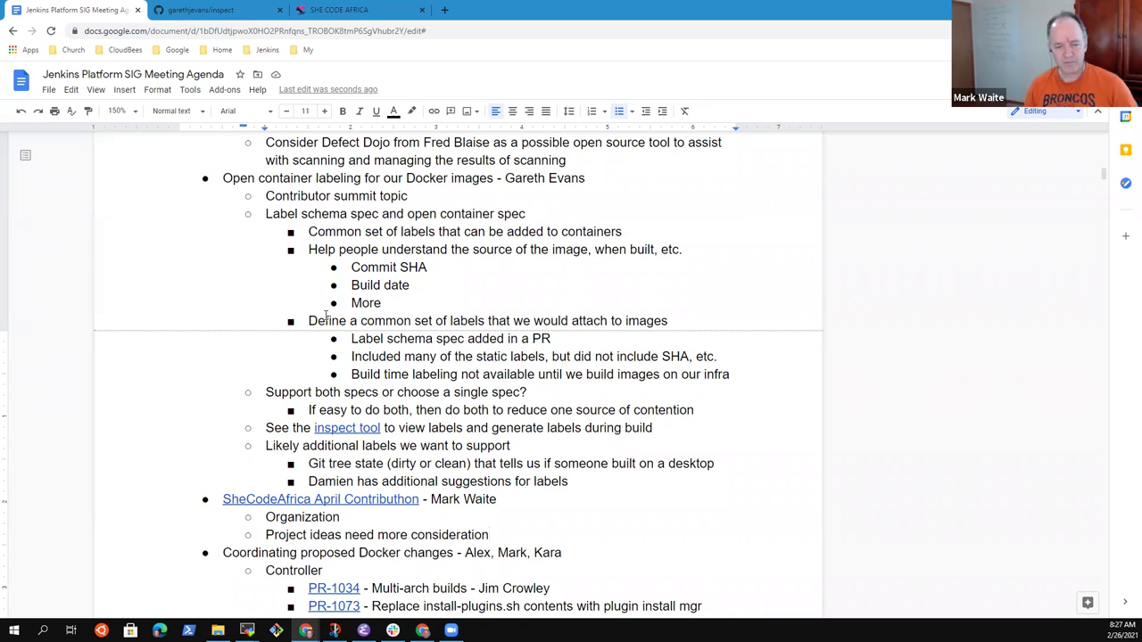
scroll(480, 335, down, 2)
key(Return)
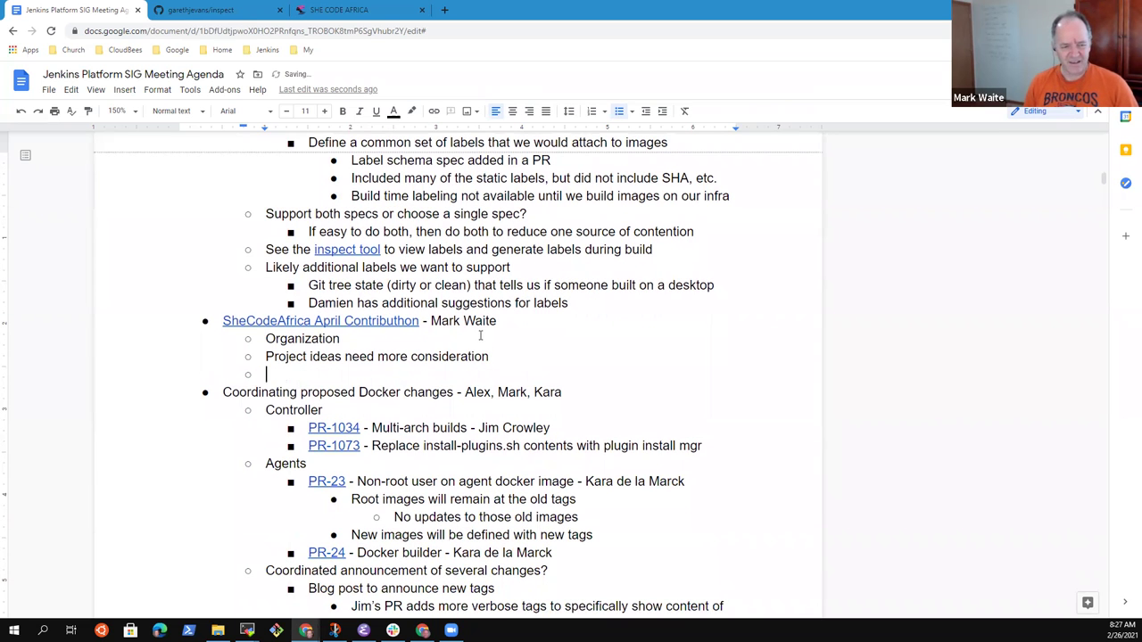
Add the nested bullet "ARM64 support might be possible" under "Project ideas need more consideration"
key(Tab)
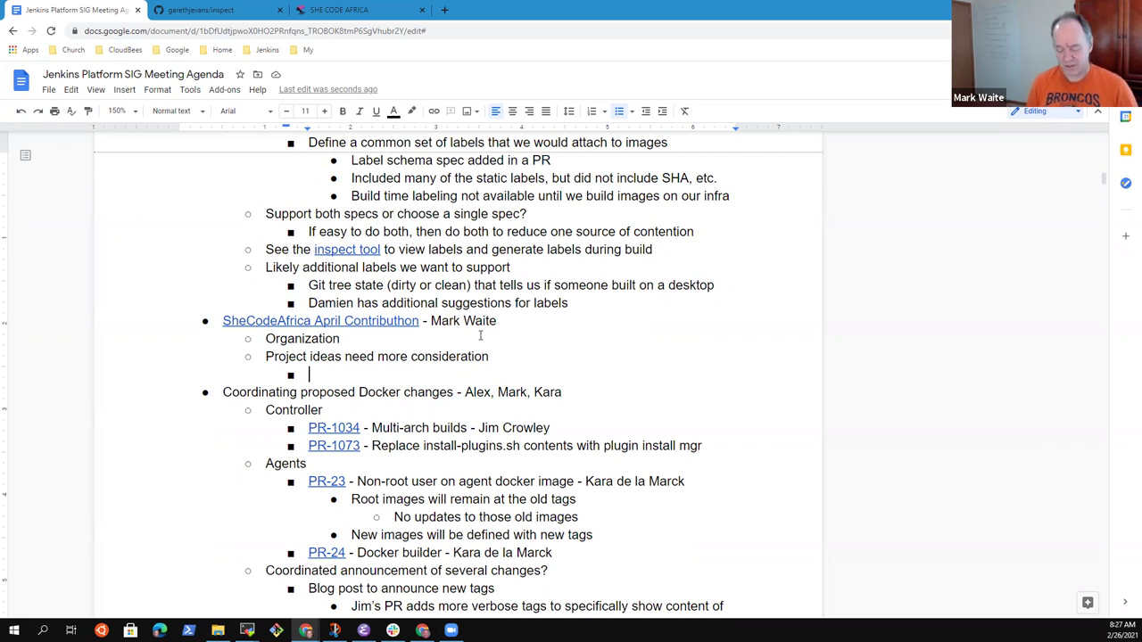
text(D)
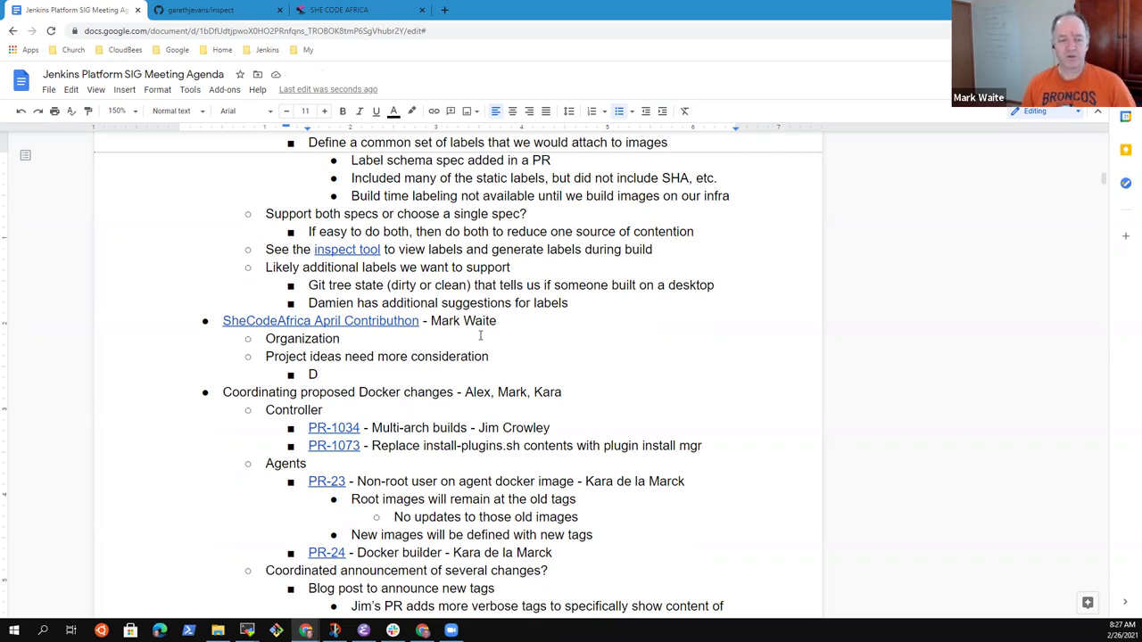
scroll(498, 318, up, 3)
scroll(498, 318, up, 2)
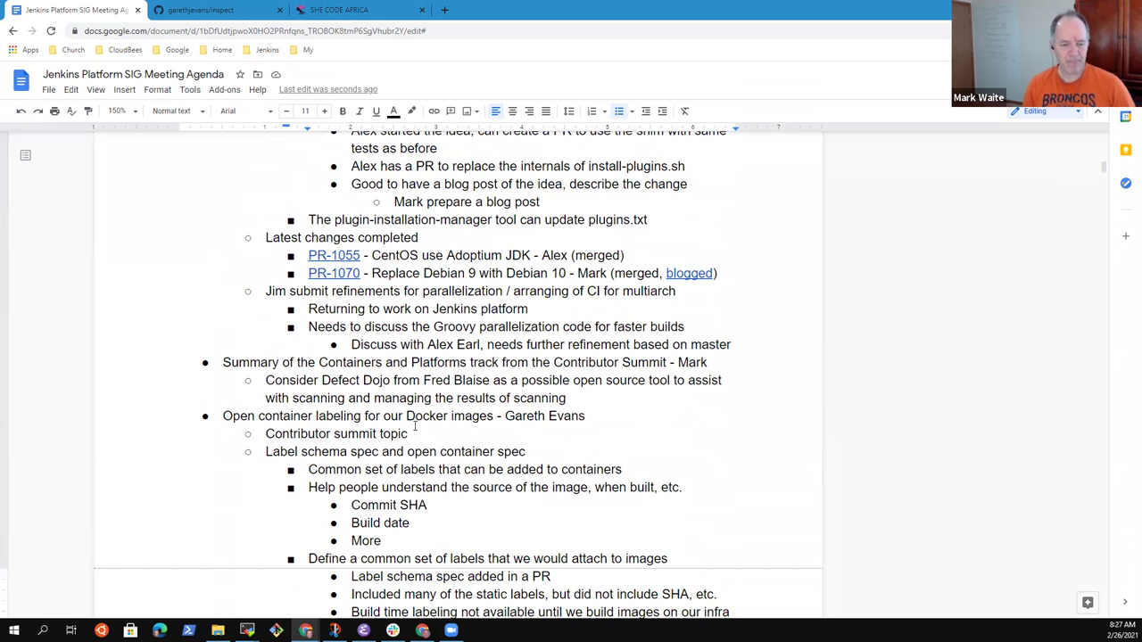
scroll(416, 426, down, 4)
scroll(410, 437, up, 3)
scroll(404, 448, down, 3)
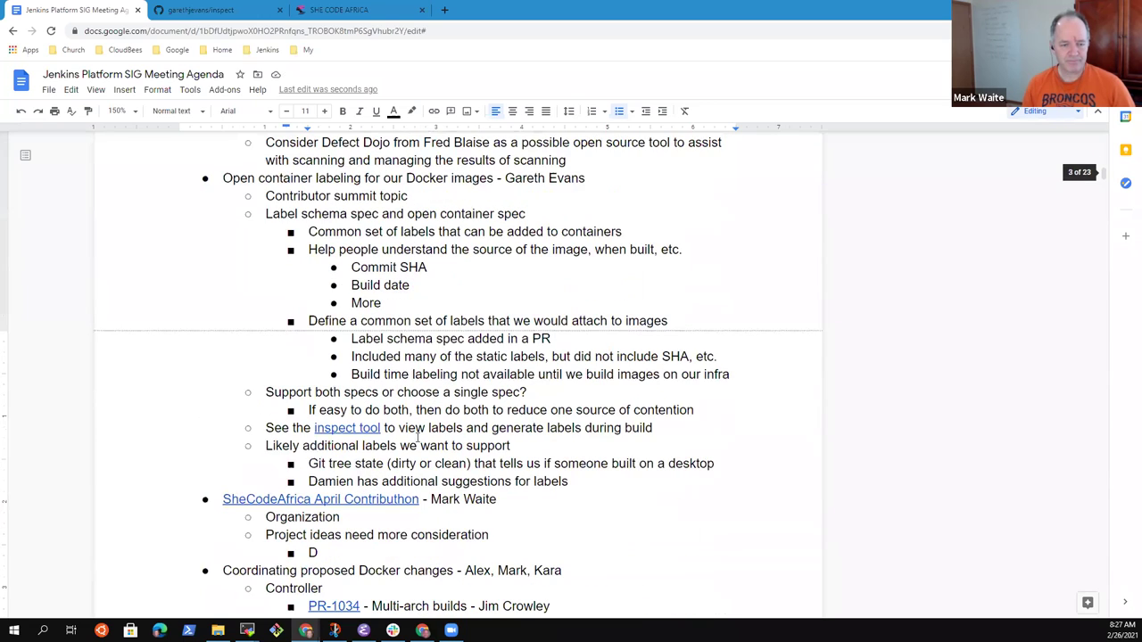
key(shift+Left)
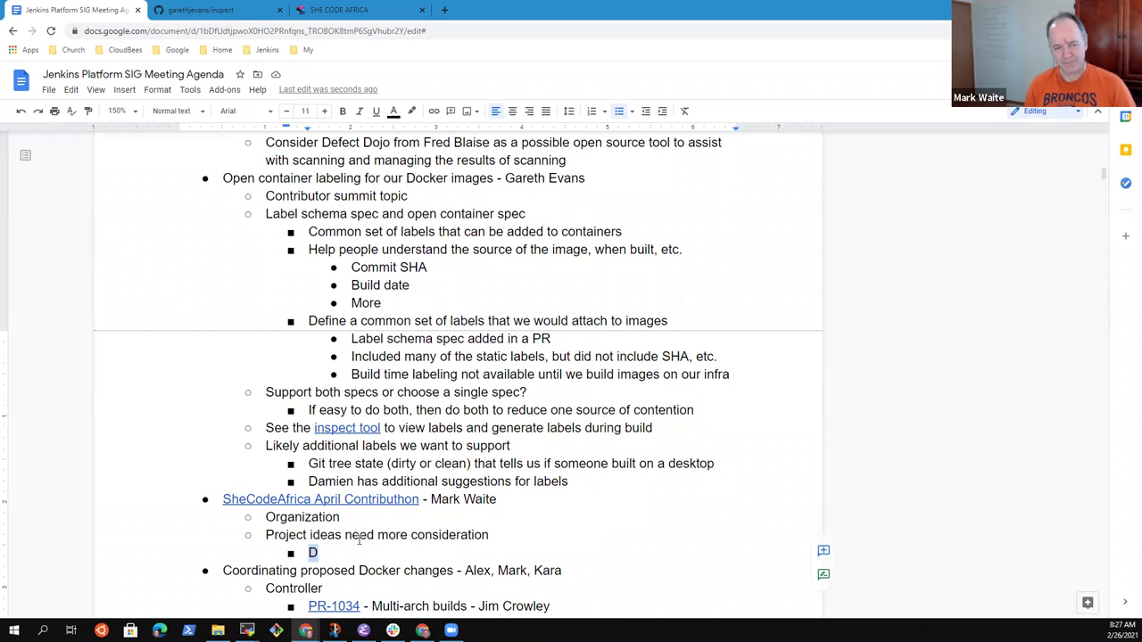
text(ARM)
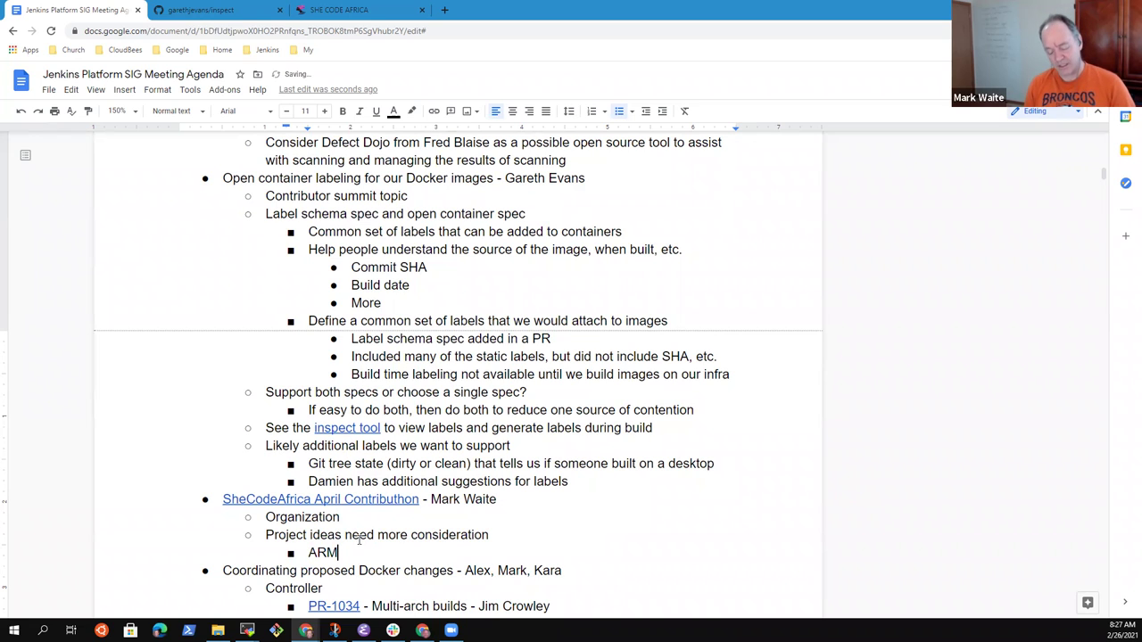
text(654)
key(BackSpace)
key(BackSpace)
text(4)
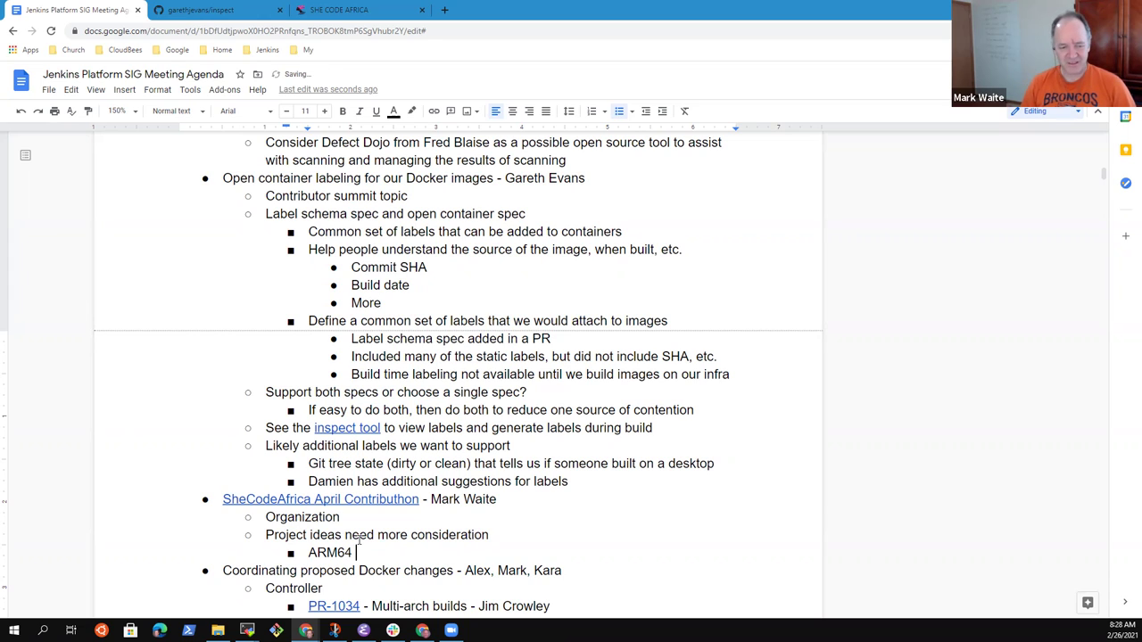
text(support )
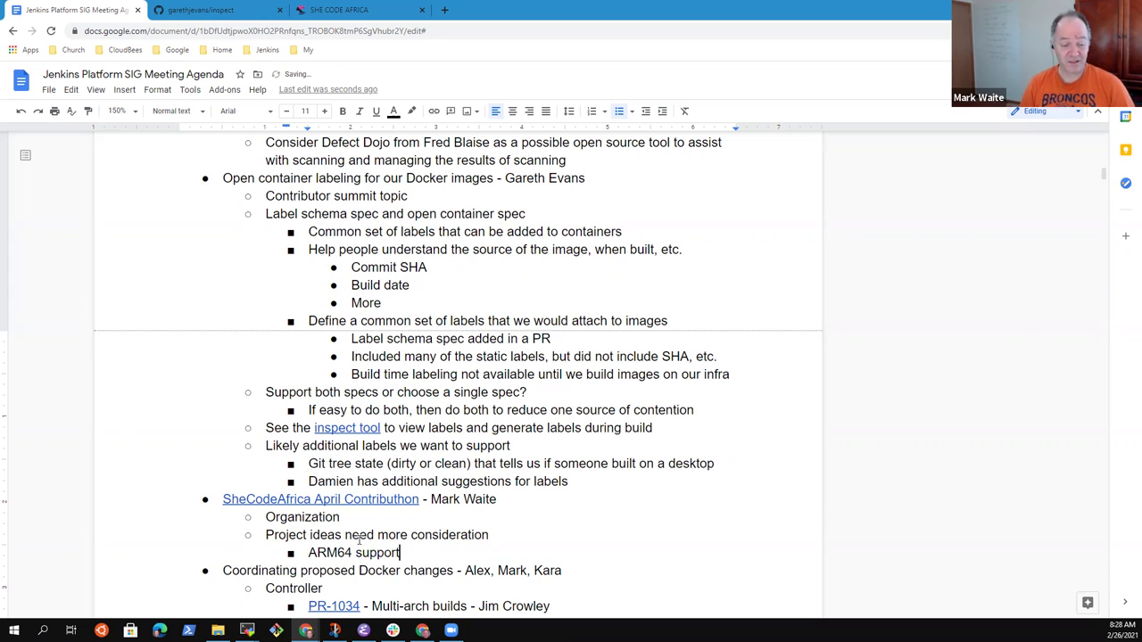
text(might be)
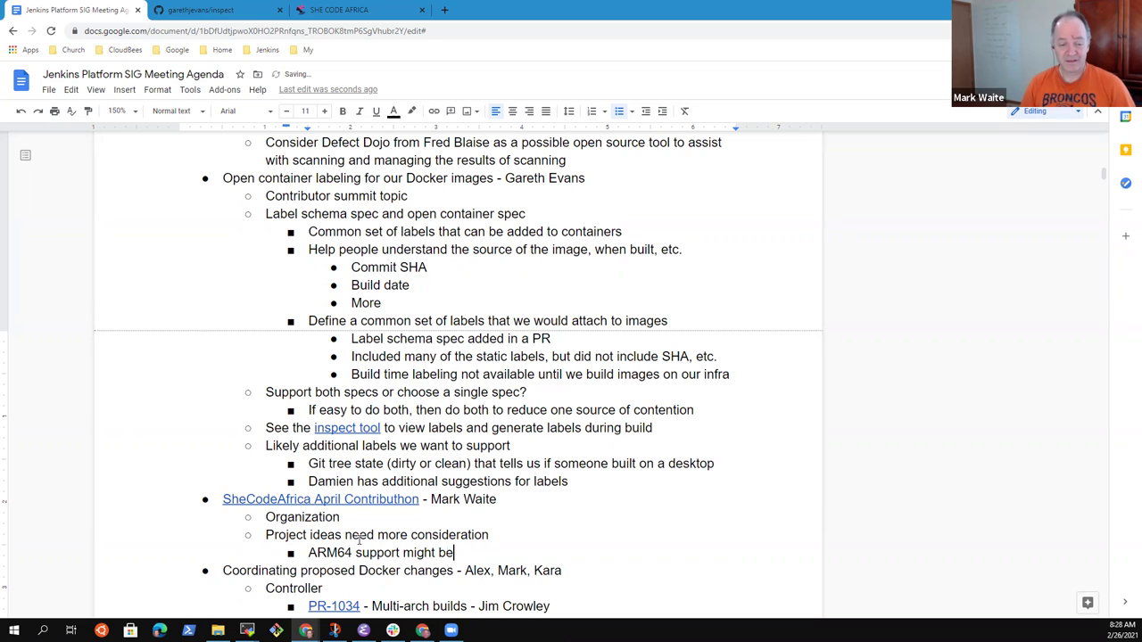
text( possible)
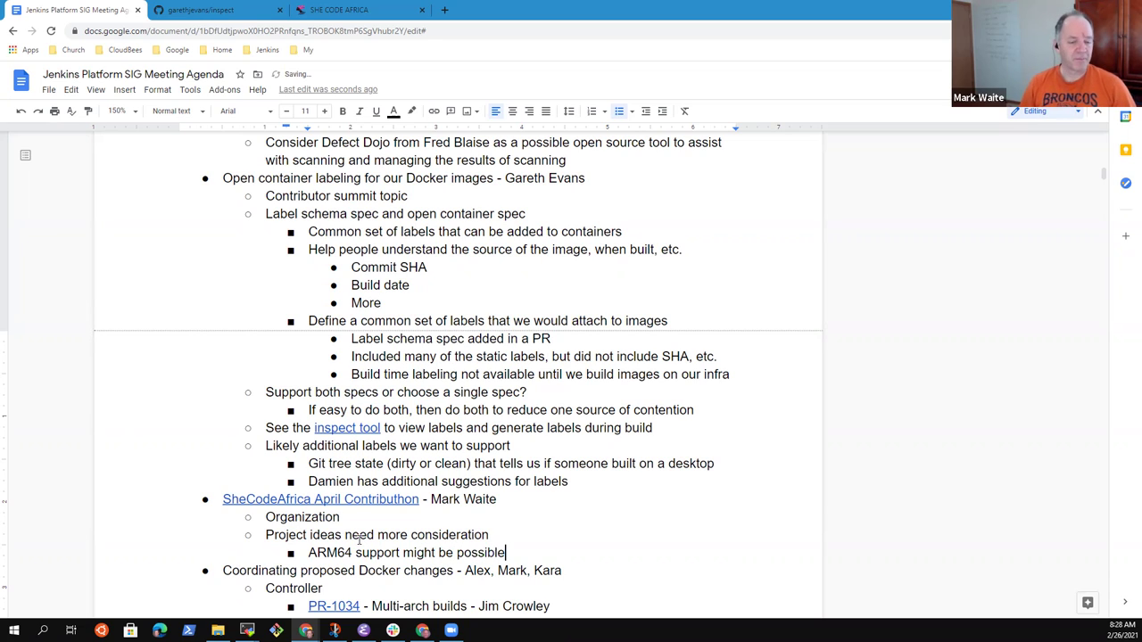
Add the project idea bullet "Test improvements" below the ARM64 one, with the proposer's full name in parentheses
key(Return)
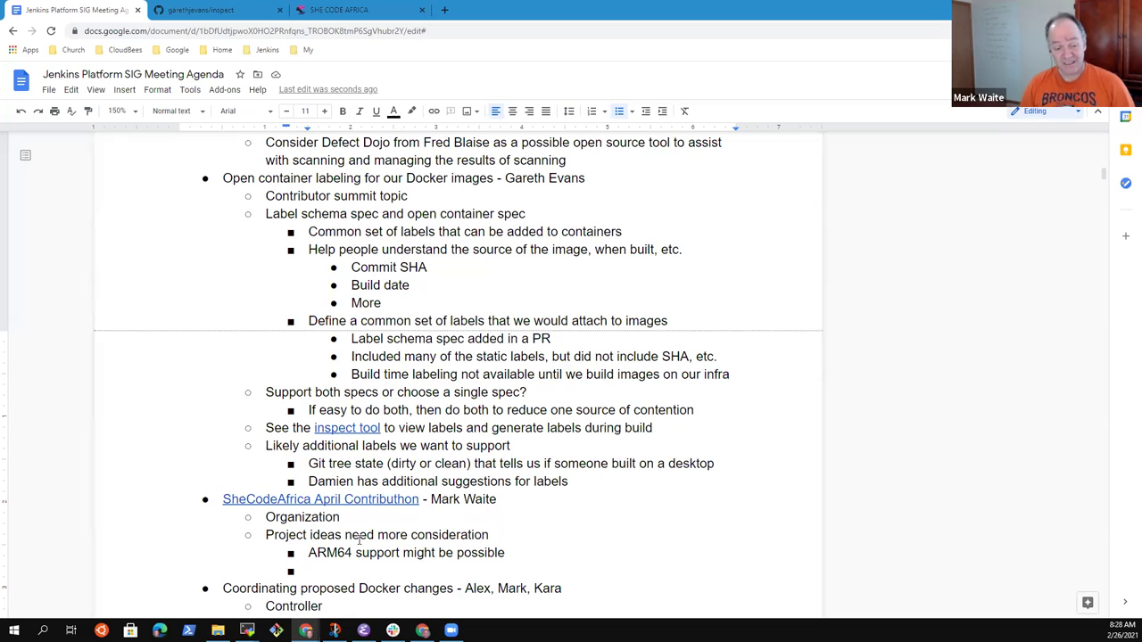
text(Test imp)
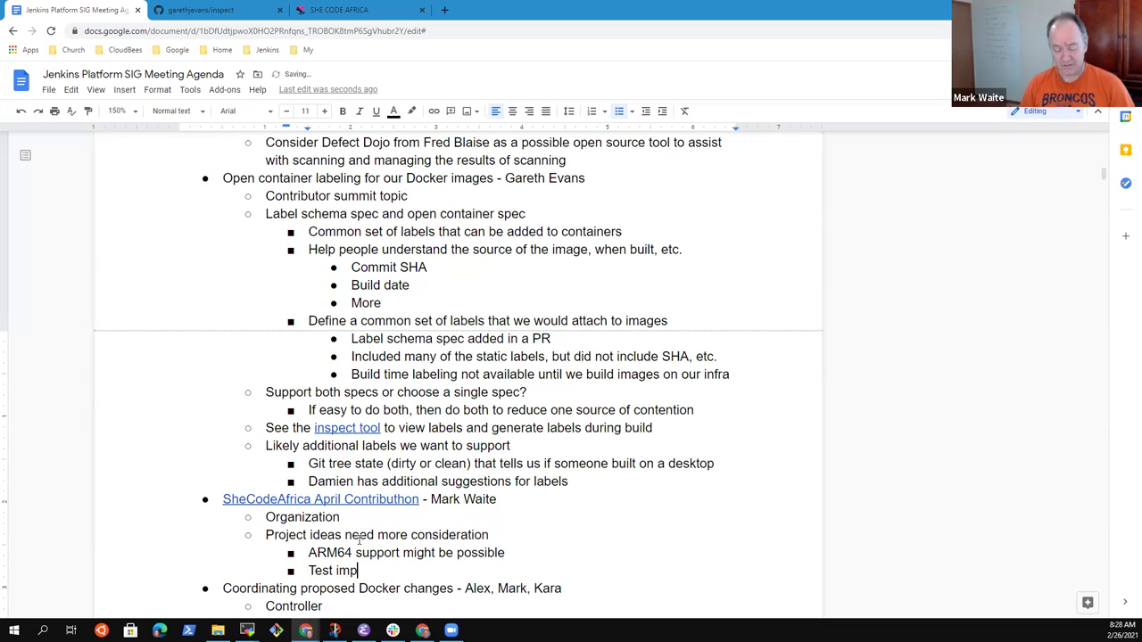
text(rovements)
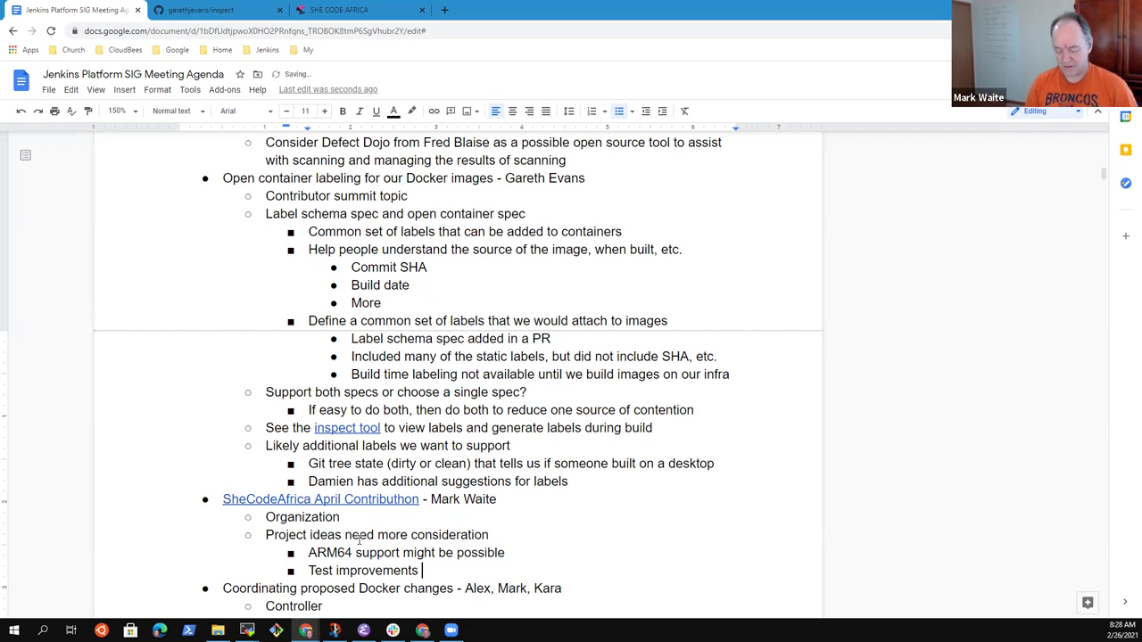
text((Damien Duportal))
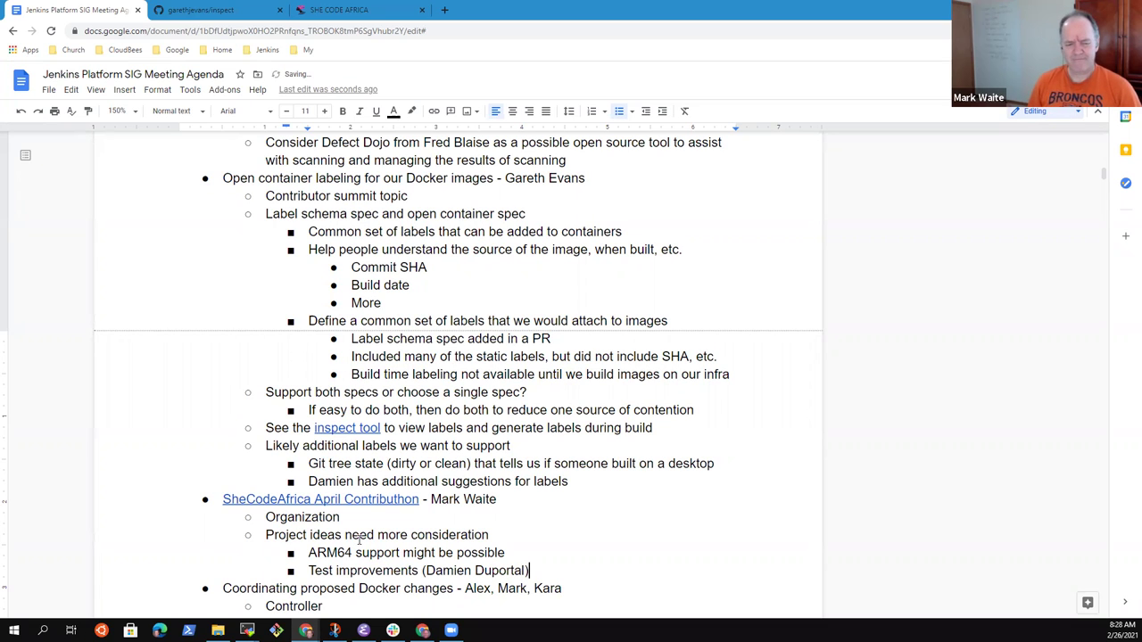
Add "Documentation" as the third project idea bullet for the Contributhon
scroll(500, 448, down, 2)
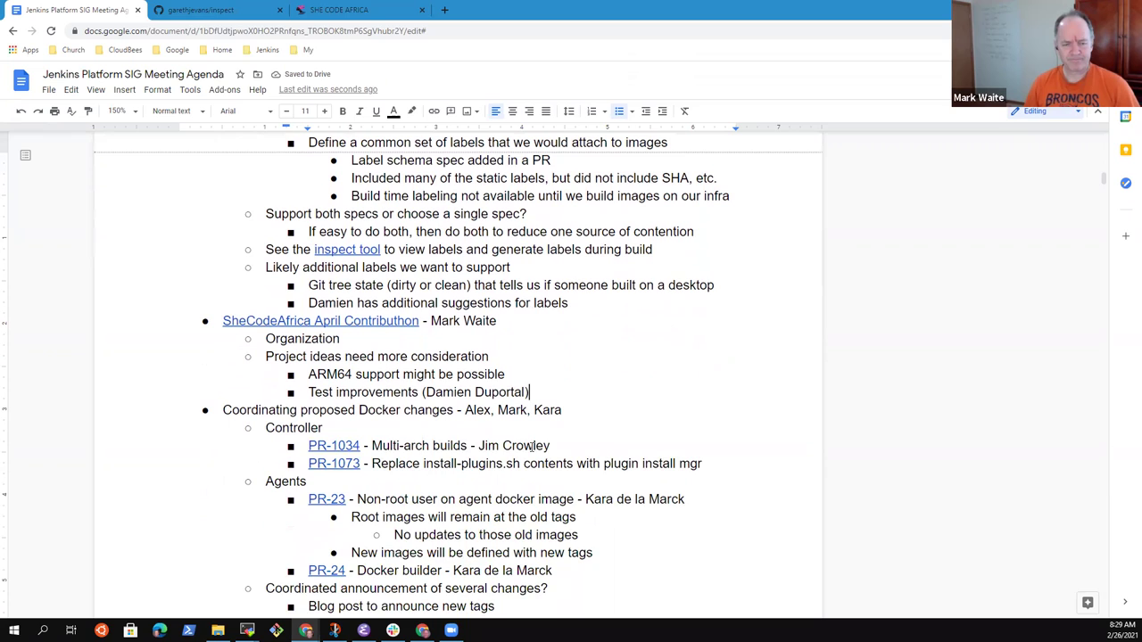
key(Return)
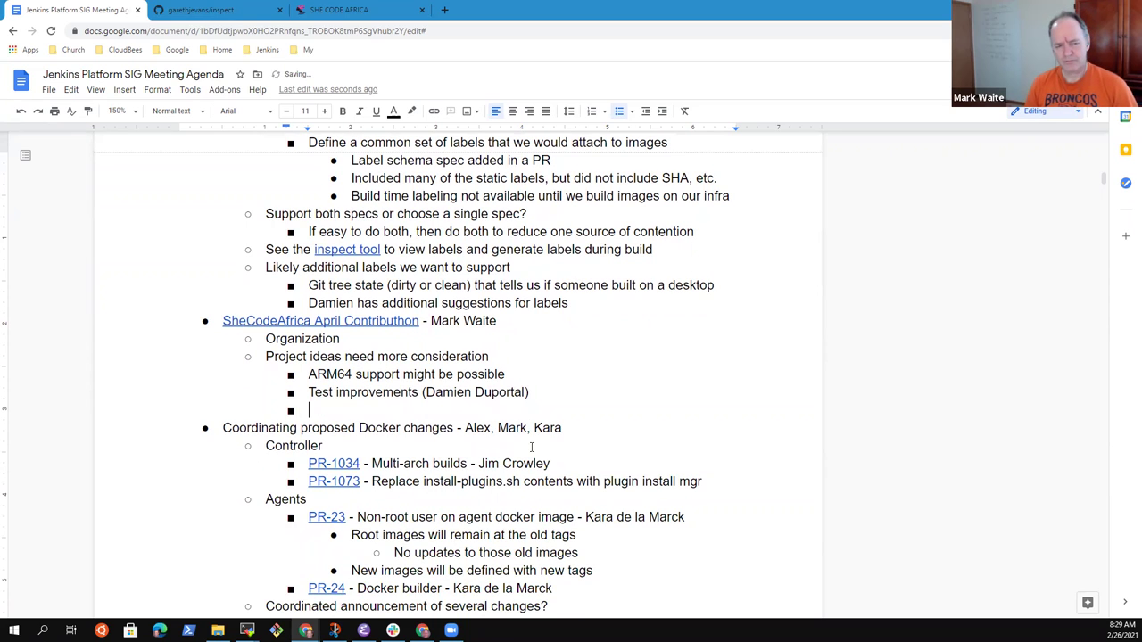
text(Documentation and)
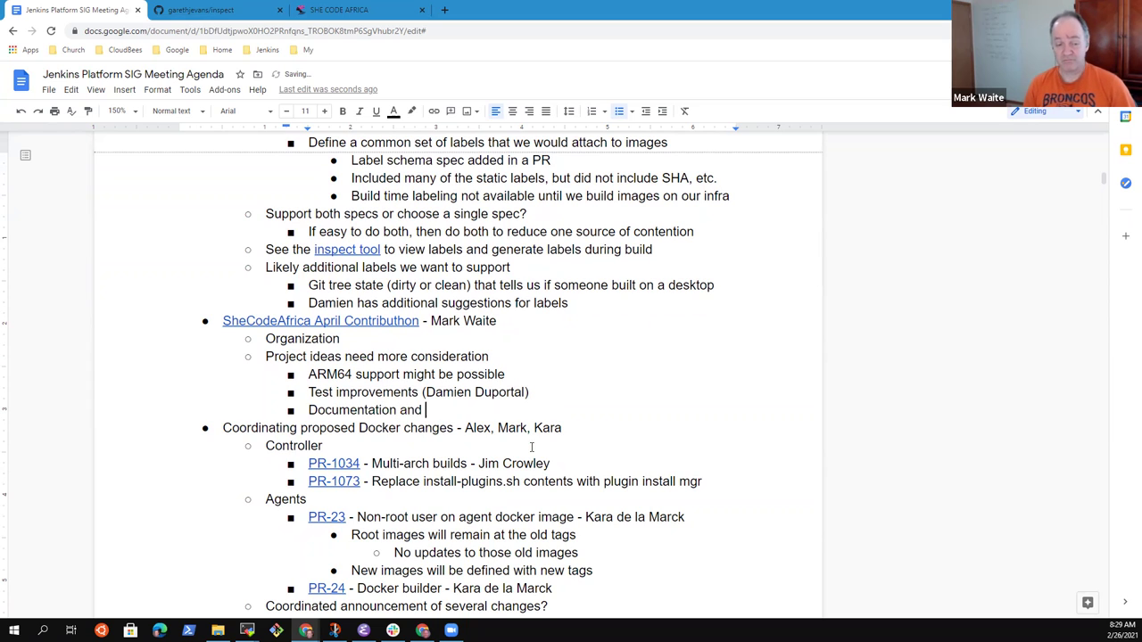
key(BackSpace)
key(BackSpace)
key(BackSpace)
key(BackSpace)
key(BackSpace)
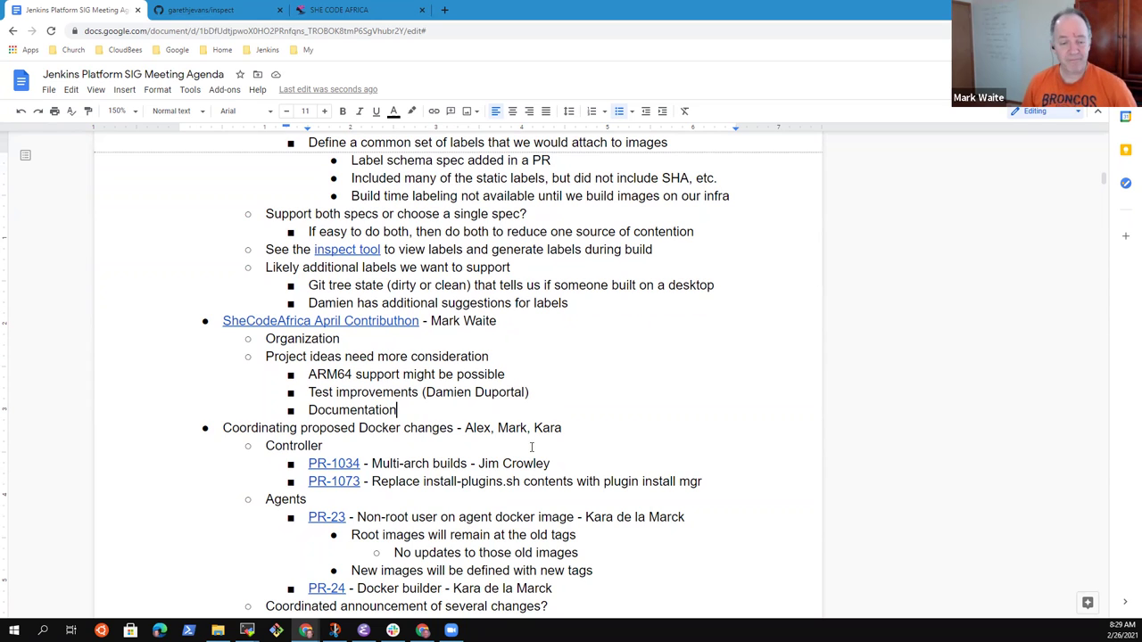
Look through the notes on coordinating proposed Docker changes and highlight that topic's heading line
key(Down)
key(Down)
key(Down)
key(Down)
key(Down)
key(Down)
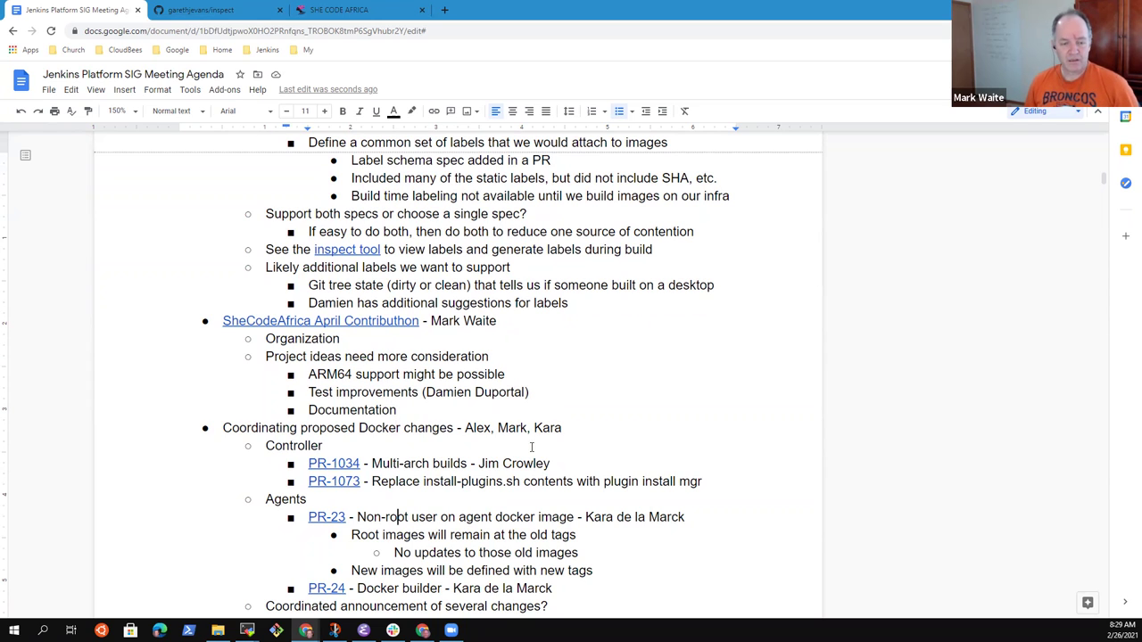
key(Down)
key(Down)
key(Down)
key(Down)
key(Down)
key(Down)
key(Down)
key(Down)
key(Down)
key(Down)
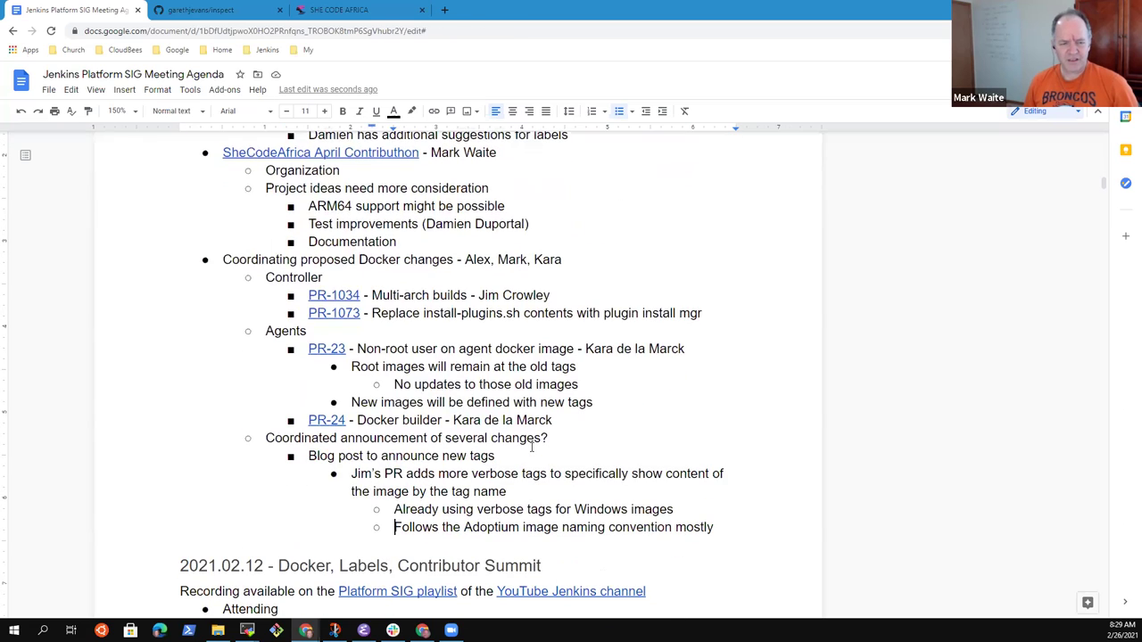
key(Up)
key(Up)
key(Up)
key(Up)
key(Up)
key(Up)
key(Up)
key(Up)
key(Up)
key(Up)
key(Home)
key(shift+End)
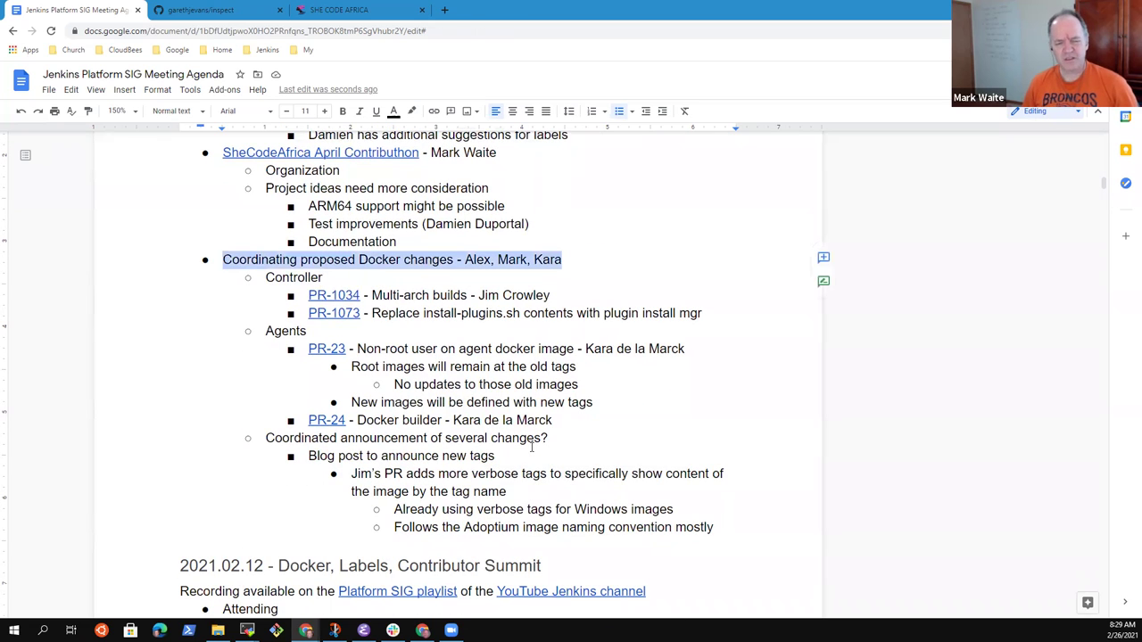
Highlight the PR-23 line about the non-root user on the agent docker image for discussion
click(383, 314)
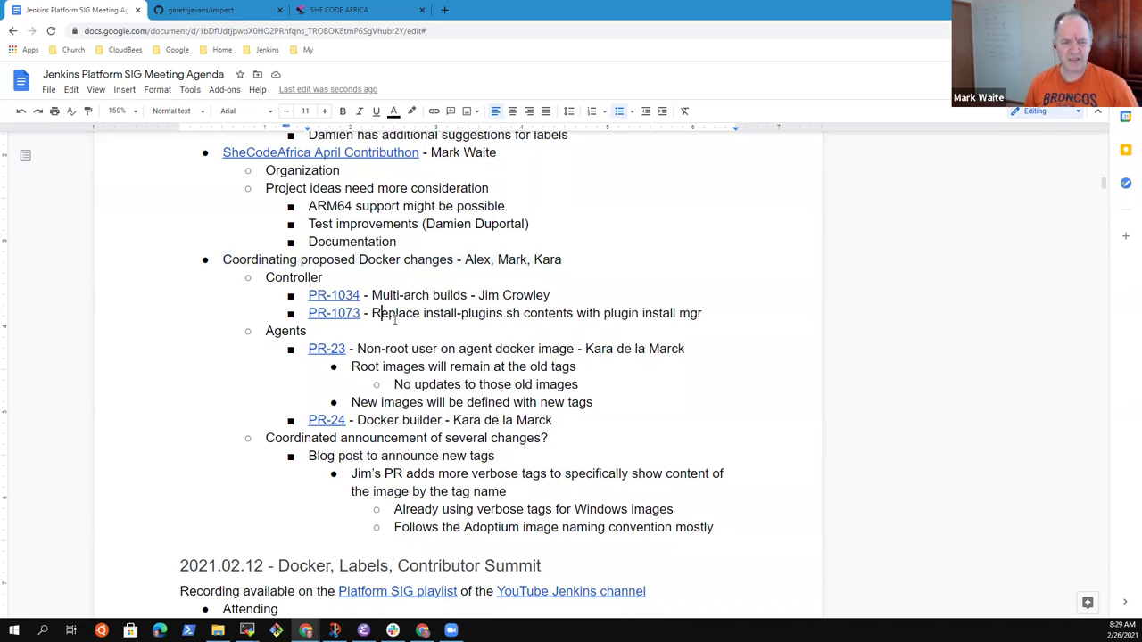
key(ctrl+Left)
key(Home)
key(Down)
key(Down)
key(shift+End)
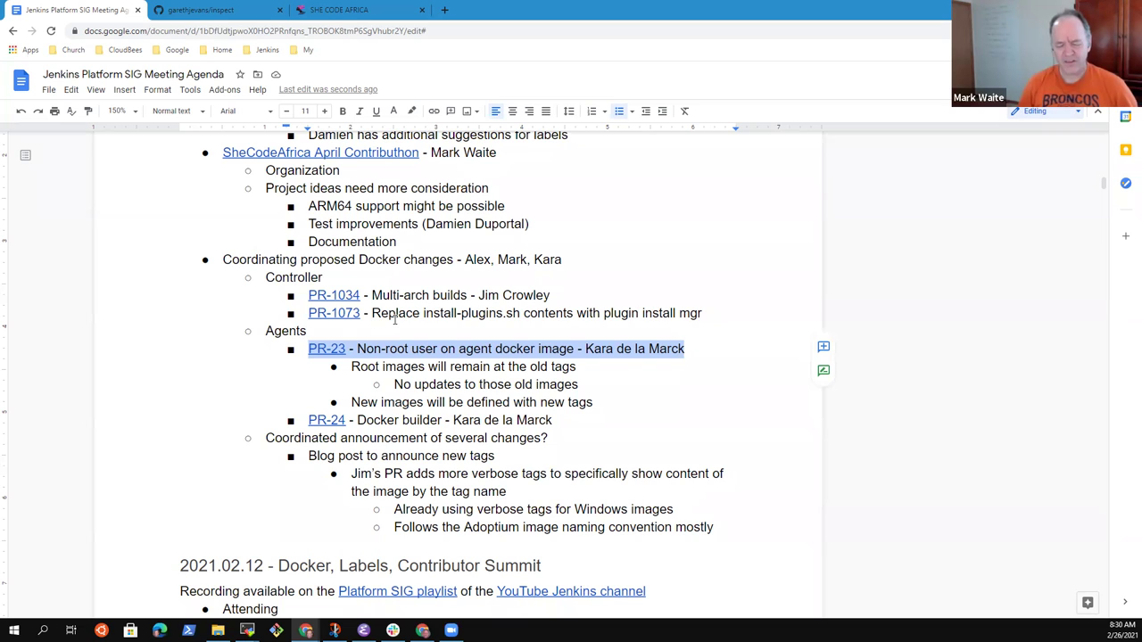
key(Home)
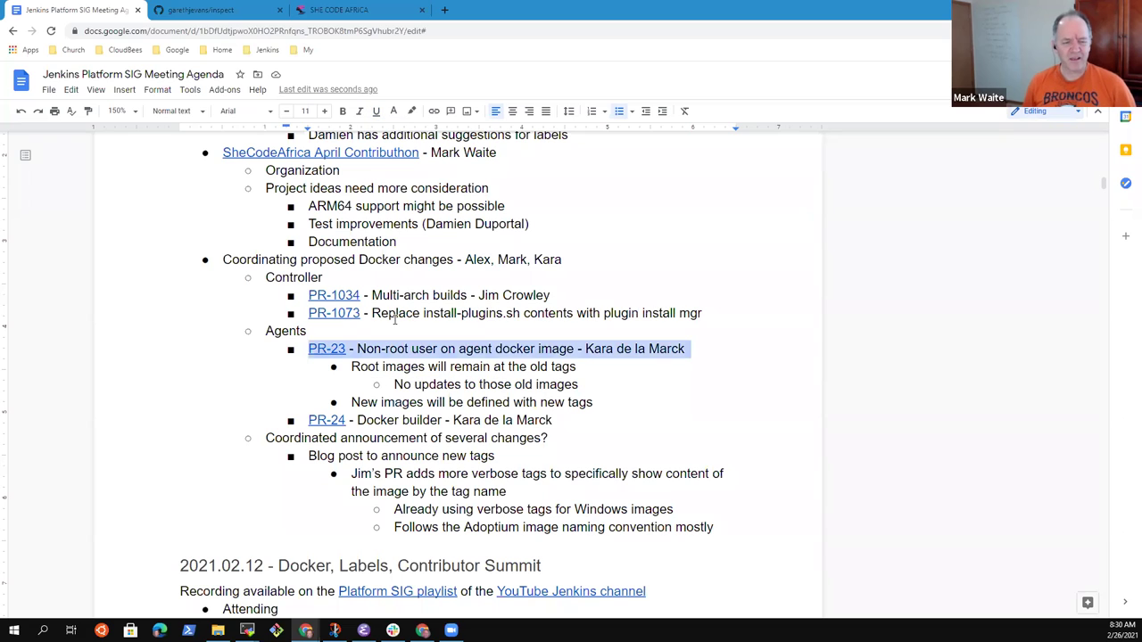
key(Left)
key(Left)
key(Right)
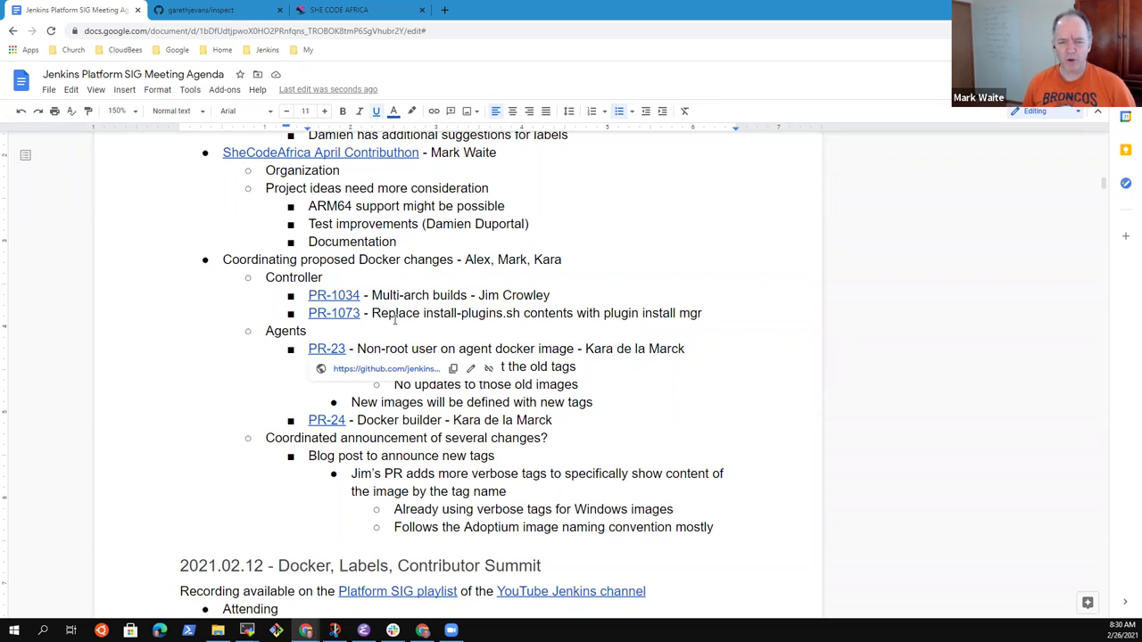
key(shift+End)
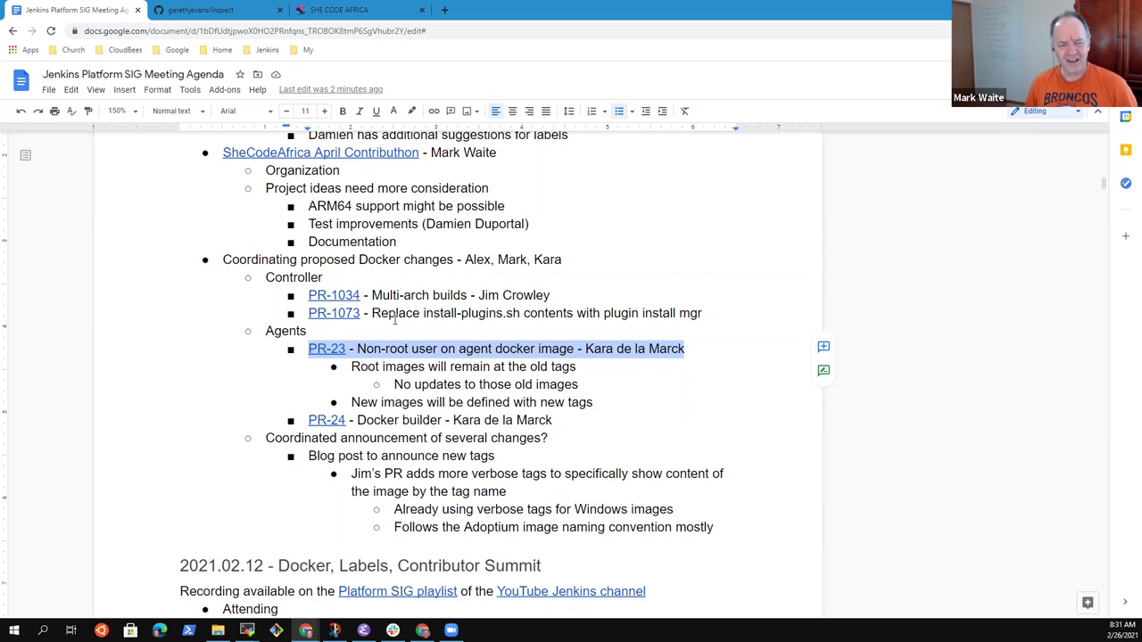
Highlight one after another the announcement notes on verbose tags, Windows image tags and the Adoptium naming convention
key(Down)
key(Down)
key(Down)
key(Down)
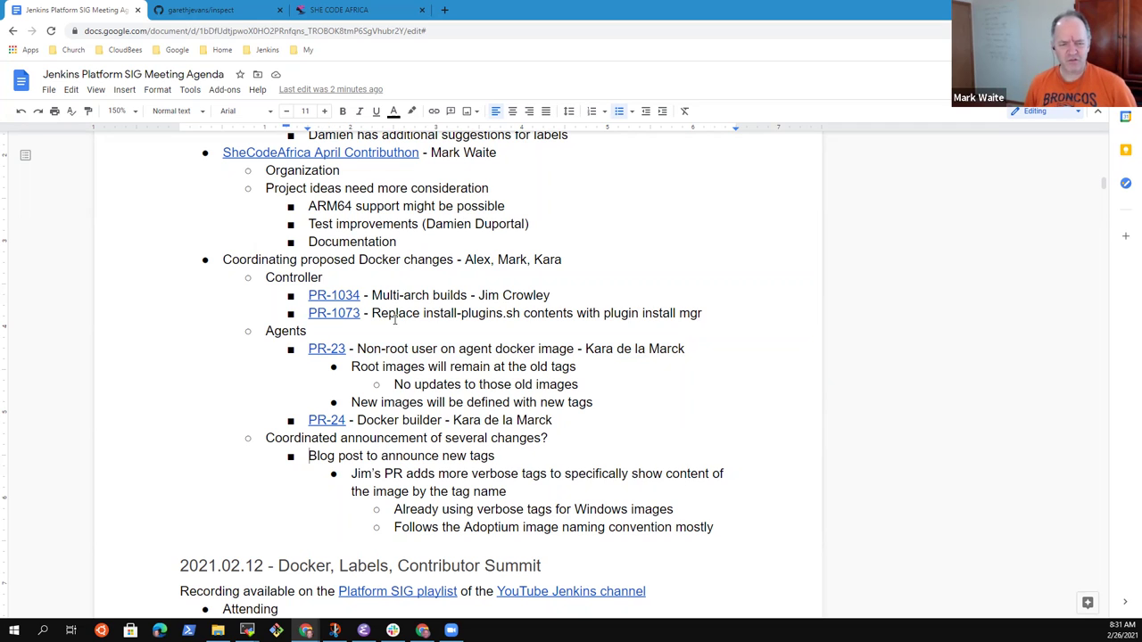
key(shift+Down)
key(shift+End)
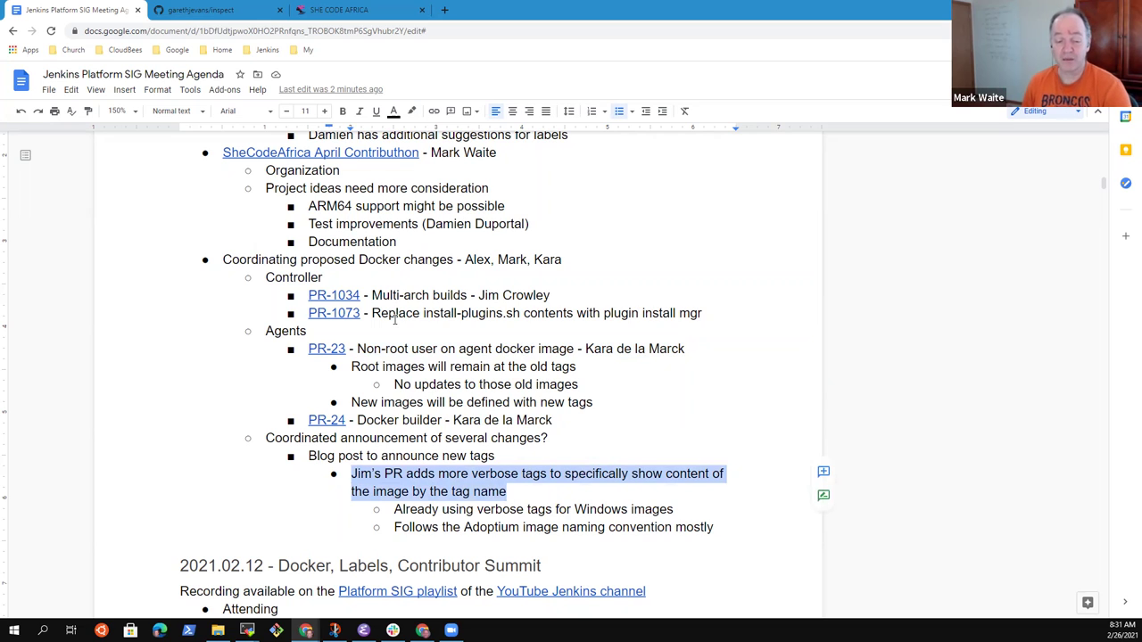
key(Down)
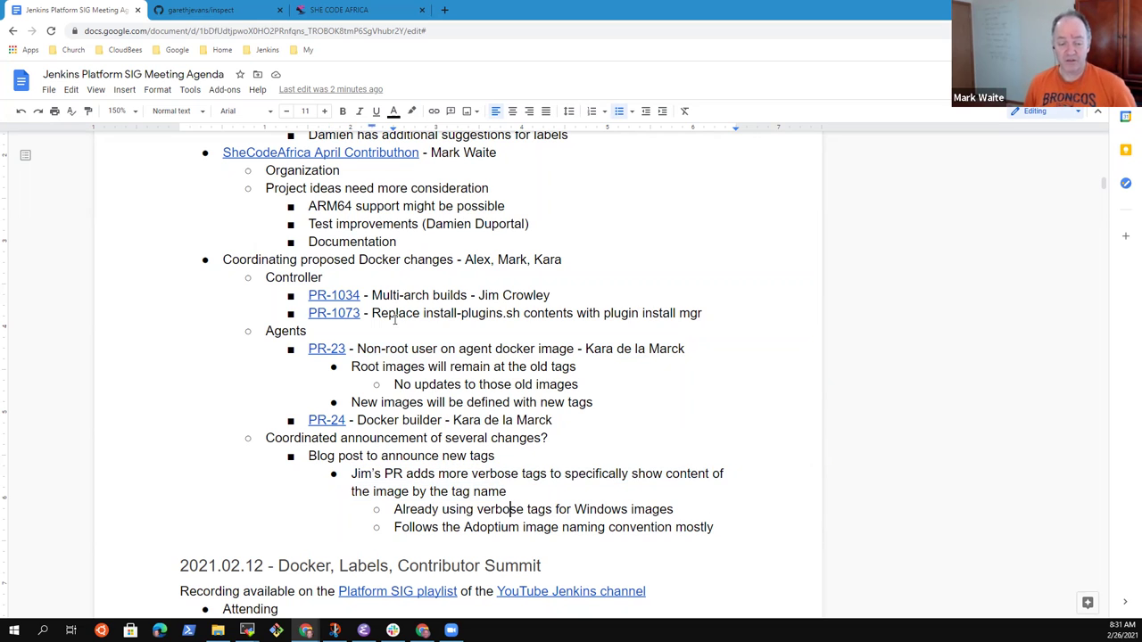
key(Home)
key(shift+End)
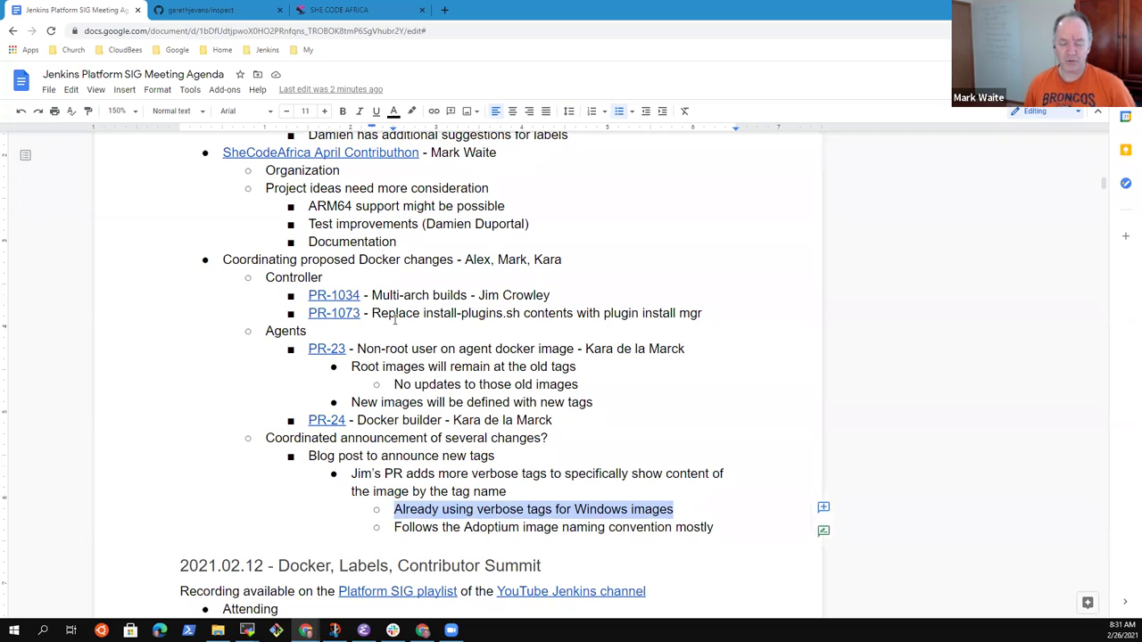
key(Down)
key(Home)
key(shift+End)
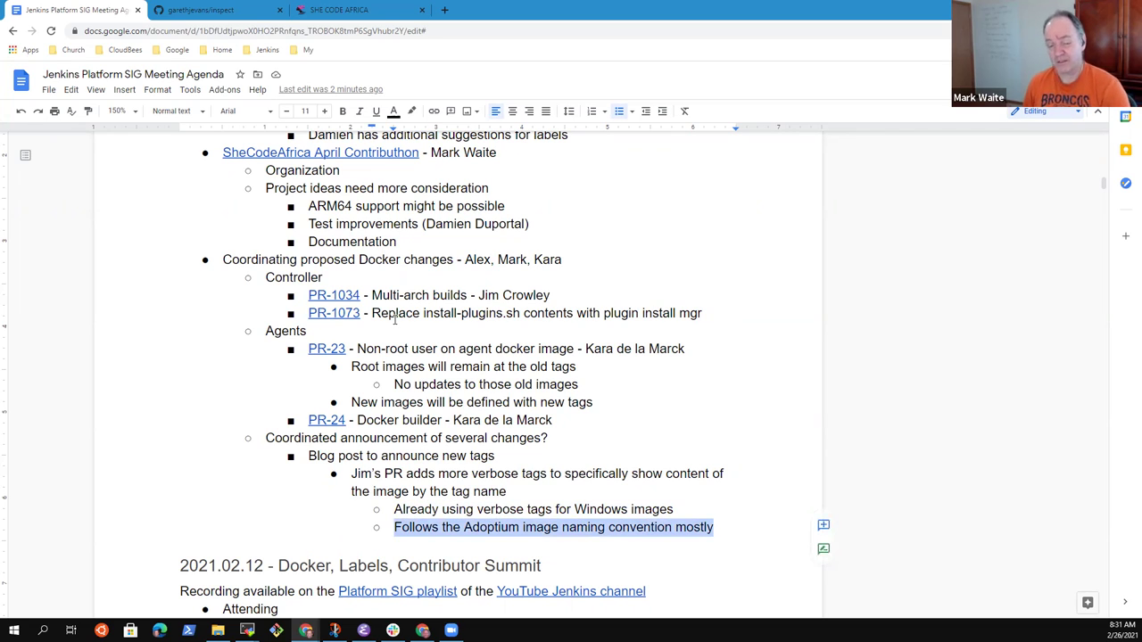